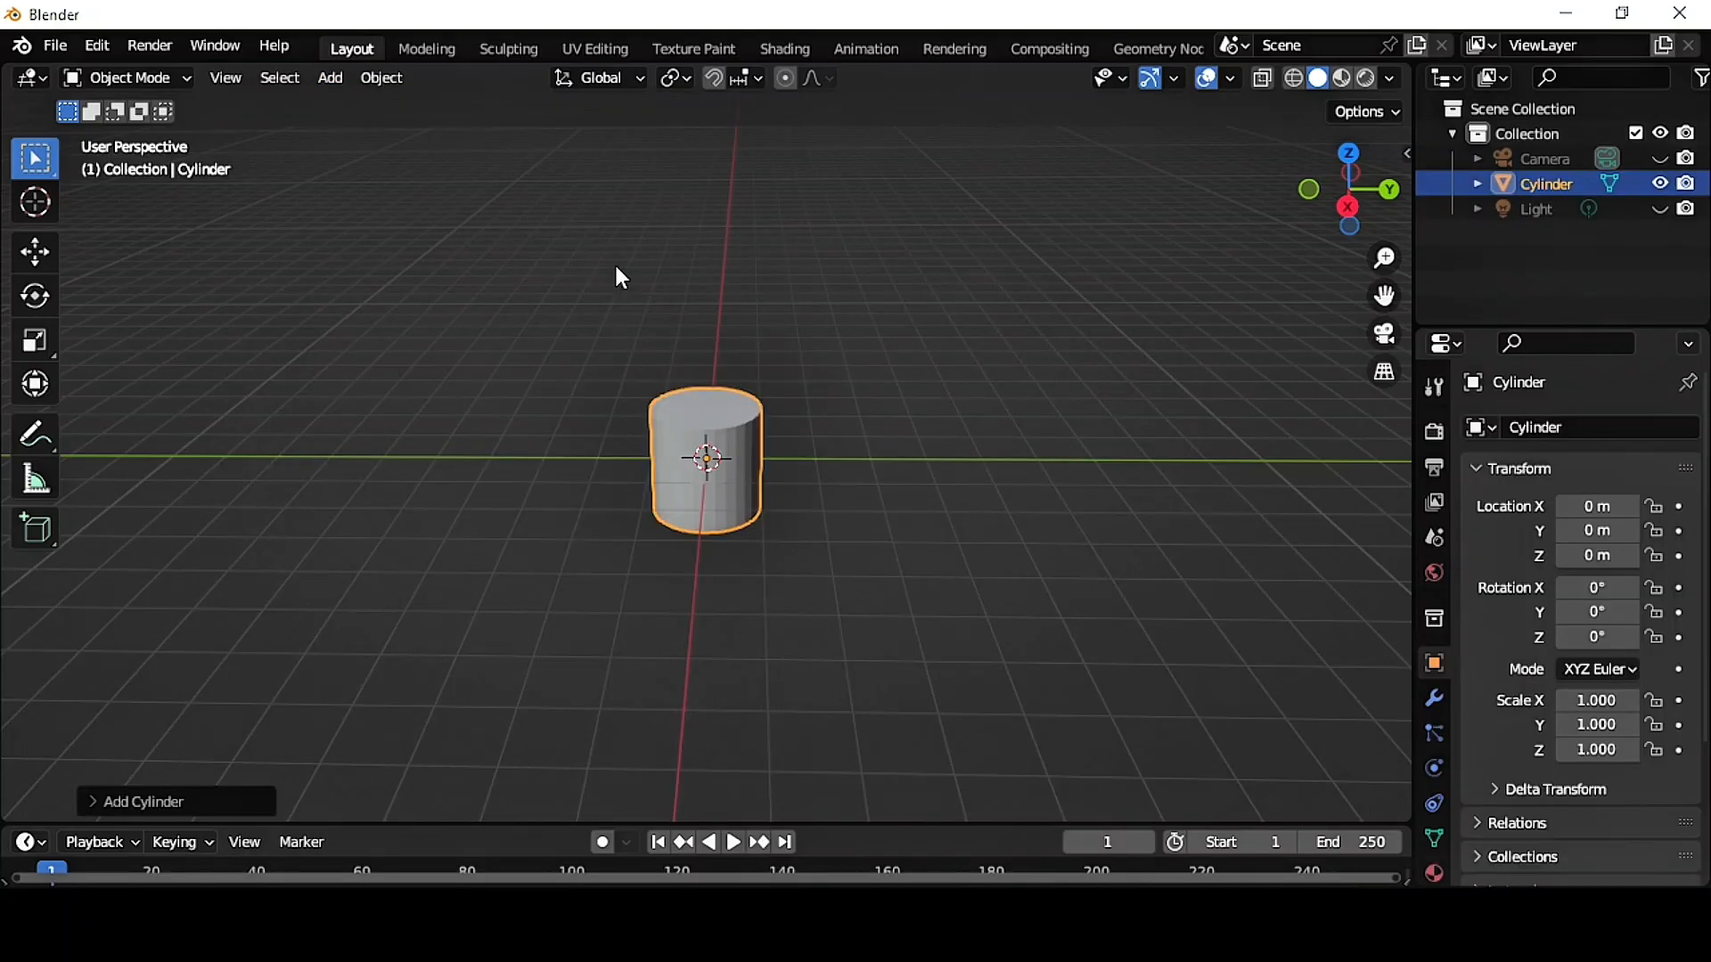
# - Move the cylinder up along the Z axis to about 1.36 m
pyautogui.click(34, 253)
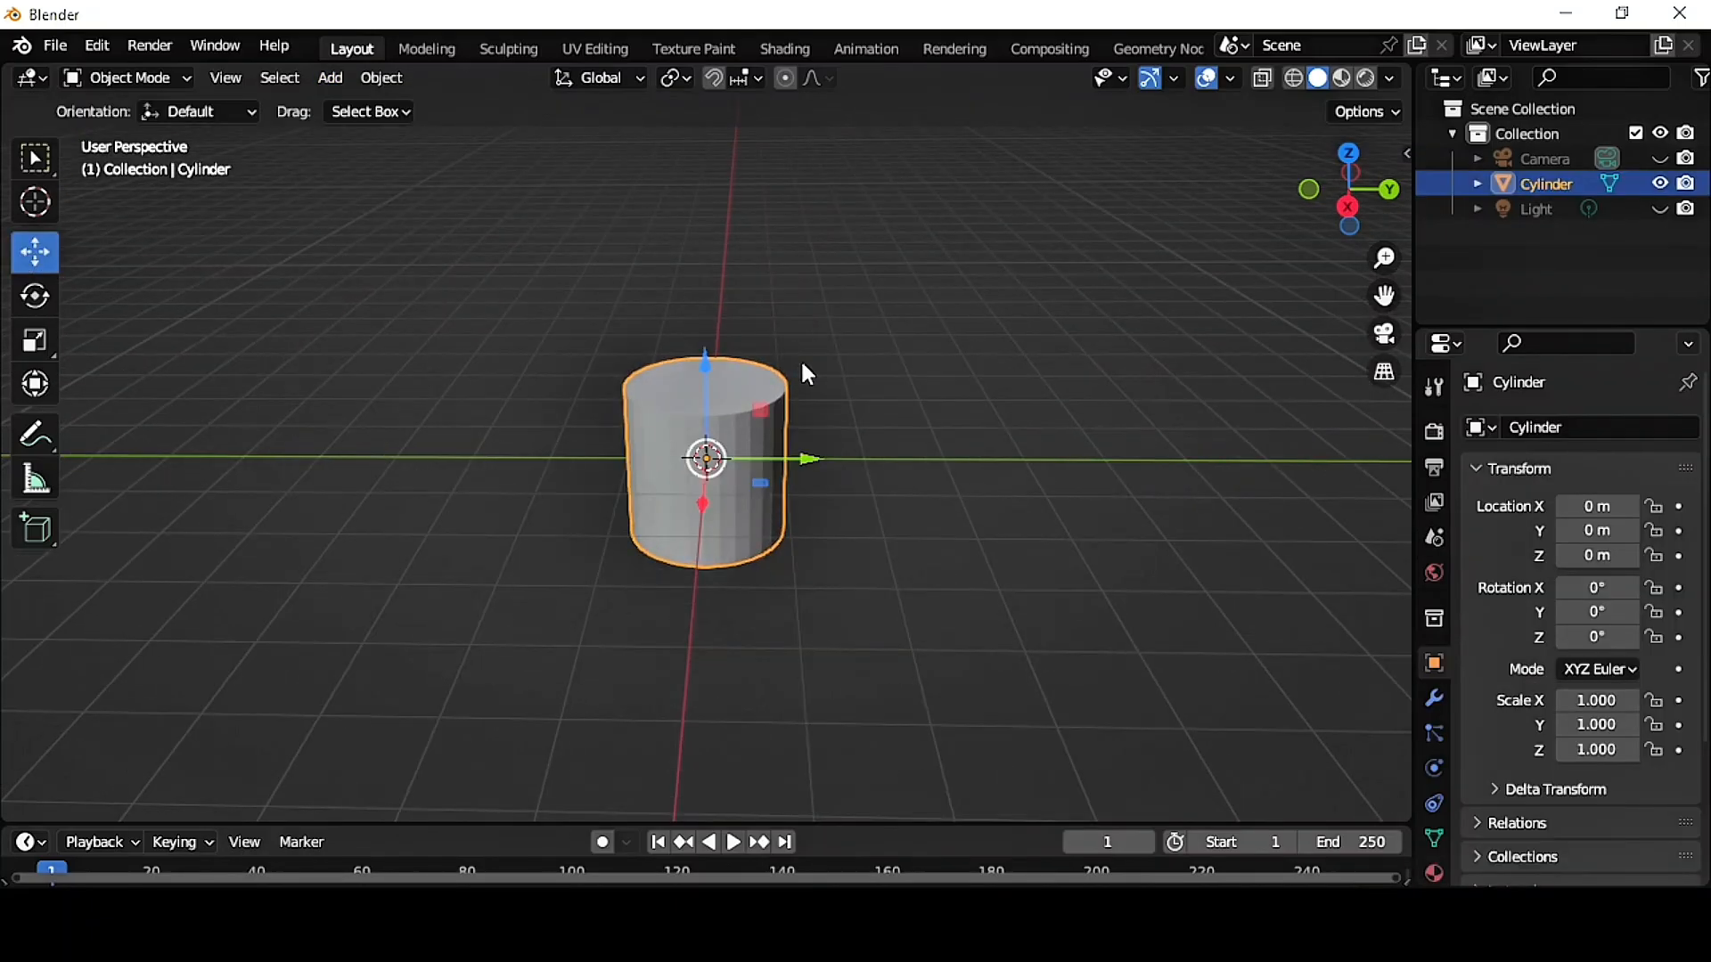
pyautogui.moveTo(703, 316); pyautogui.dragTo(704, 221)
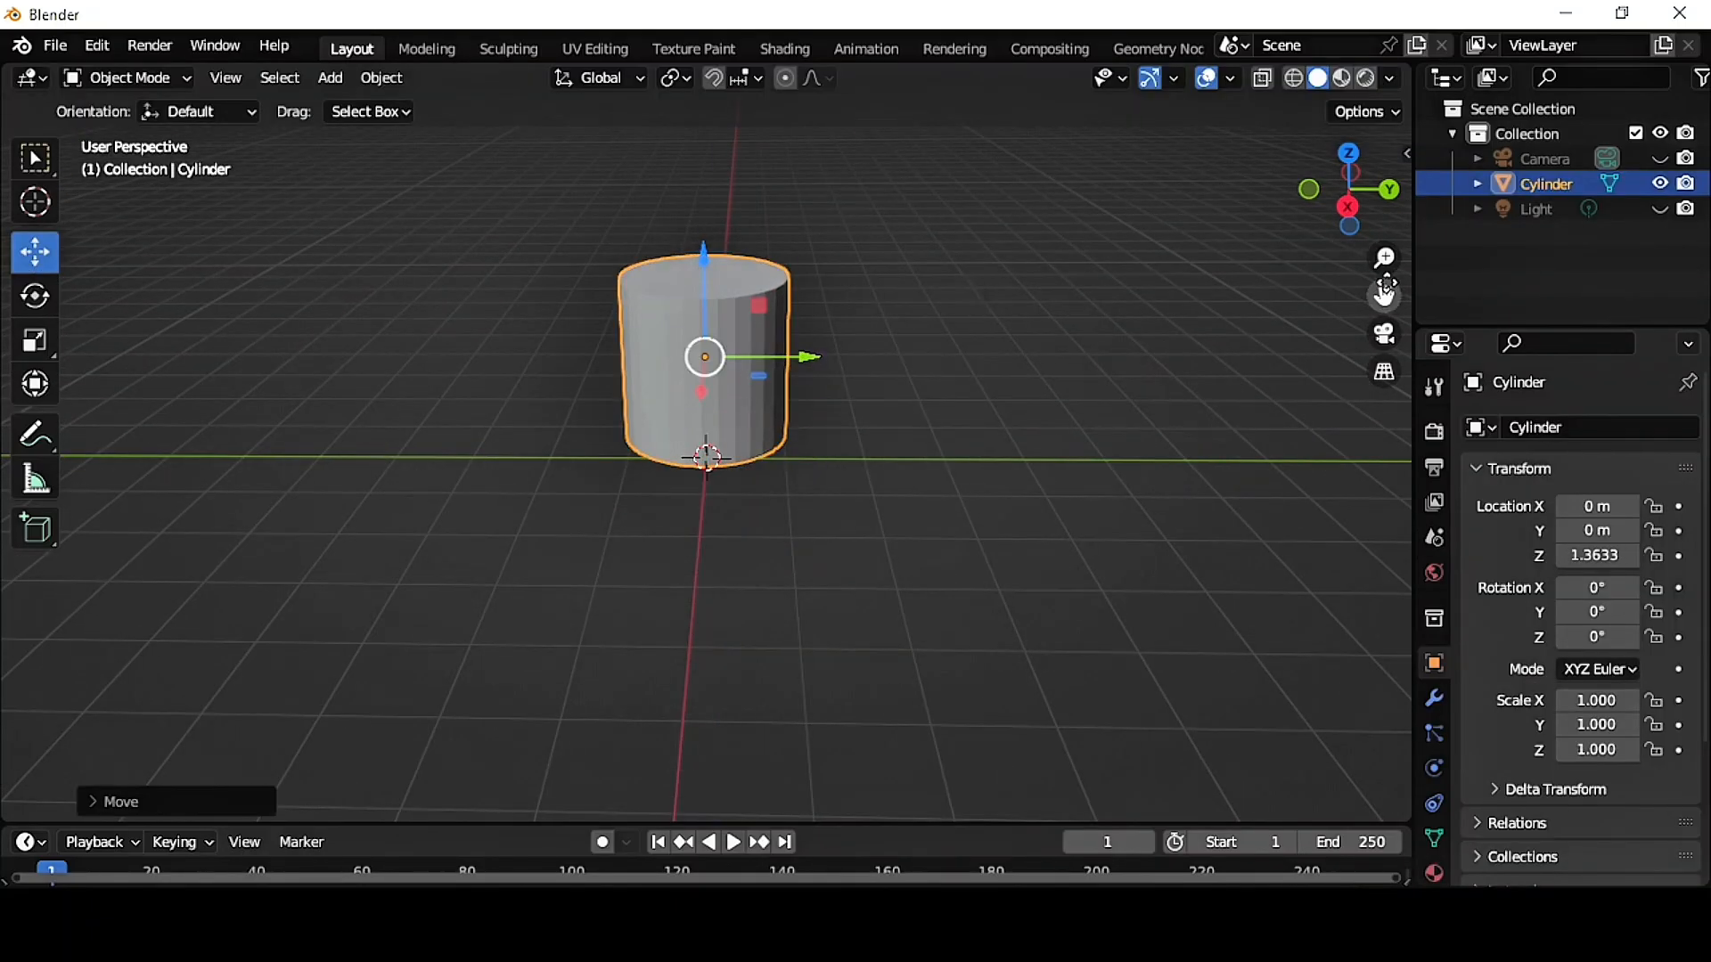
pyautogui.moveTo(1384, 295); pyautogui.dragTo(1384, 379)
# - Delete the cylinder's top and bottom faces in Edit Mode, using face selection
pyautogui.click(168, 78)
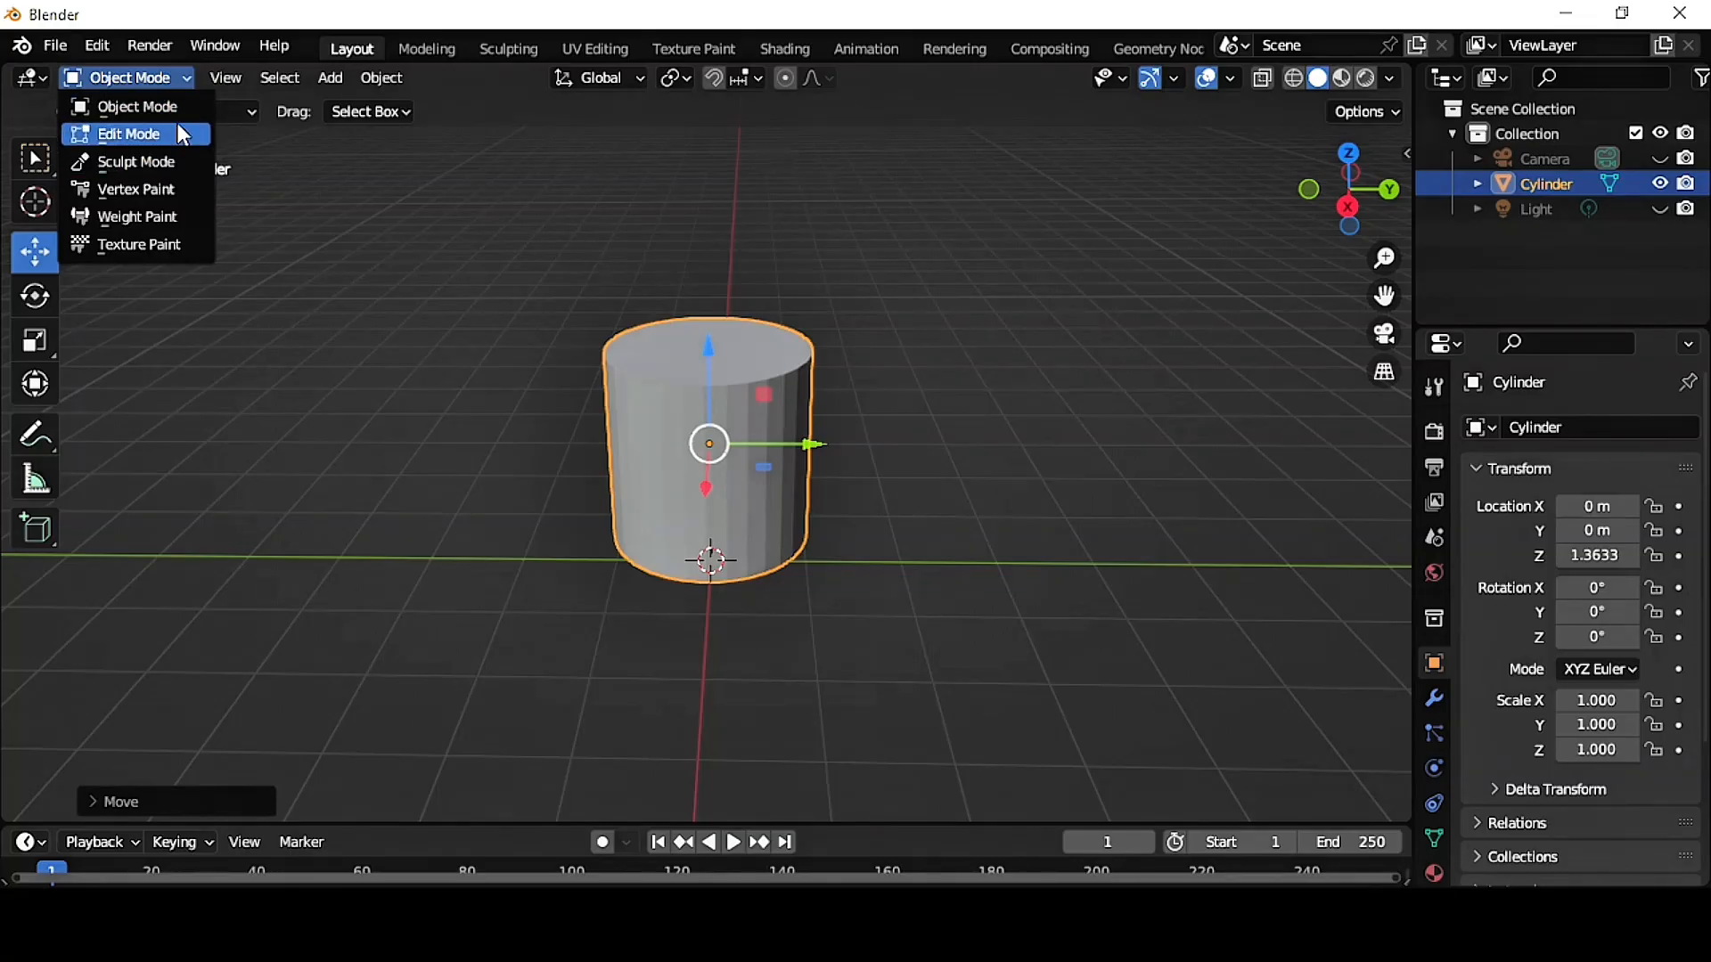
pyautogui.click(125, 134)
pyautogui.click(264, 79)
pyautogui.moveTo(909, 482); pyautogui.dragTo(749, 382, button='middle')
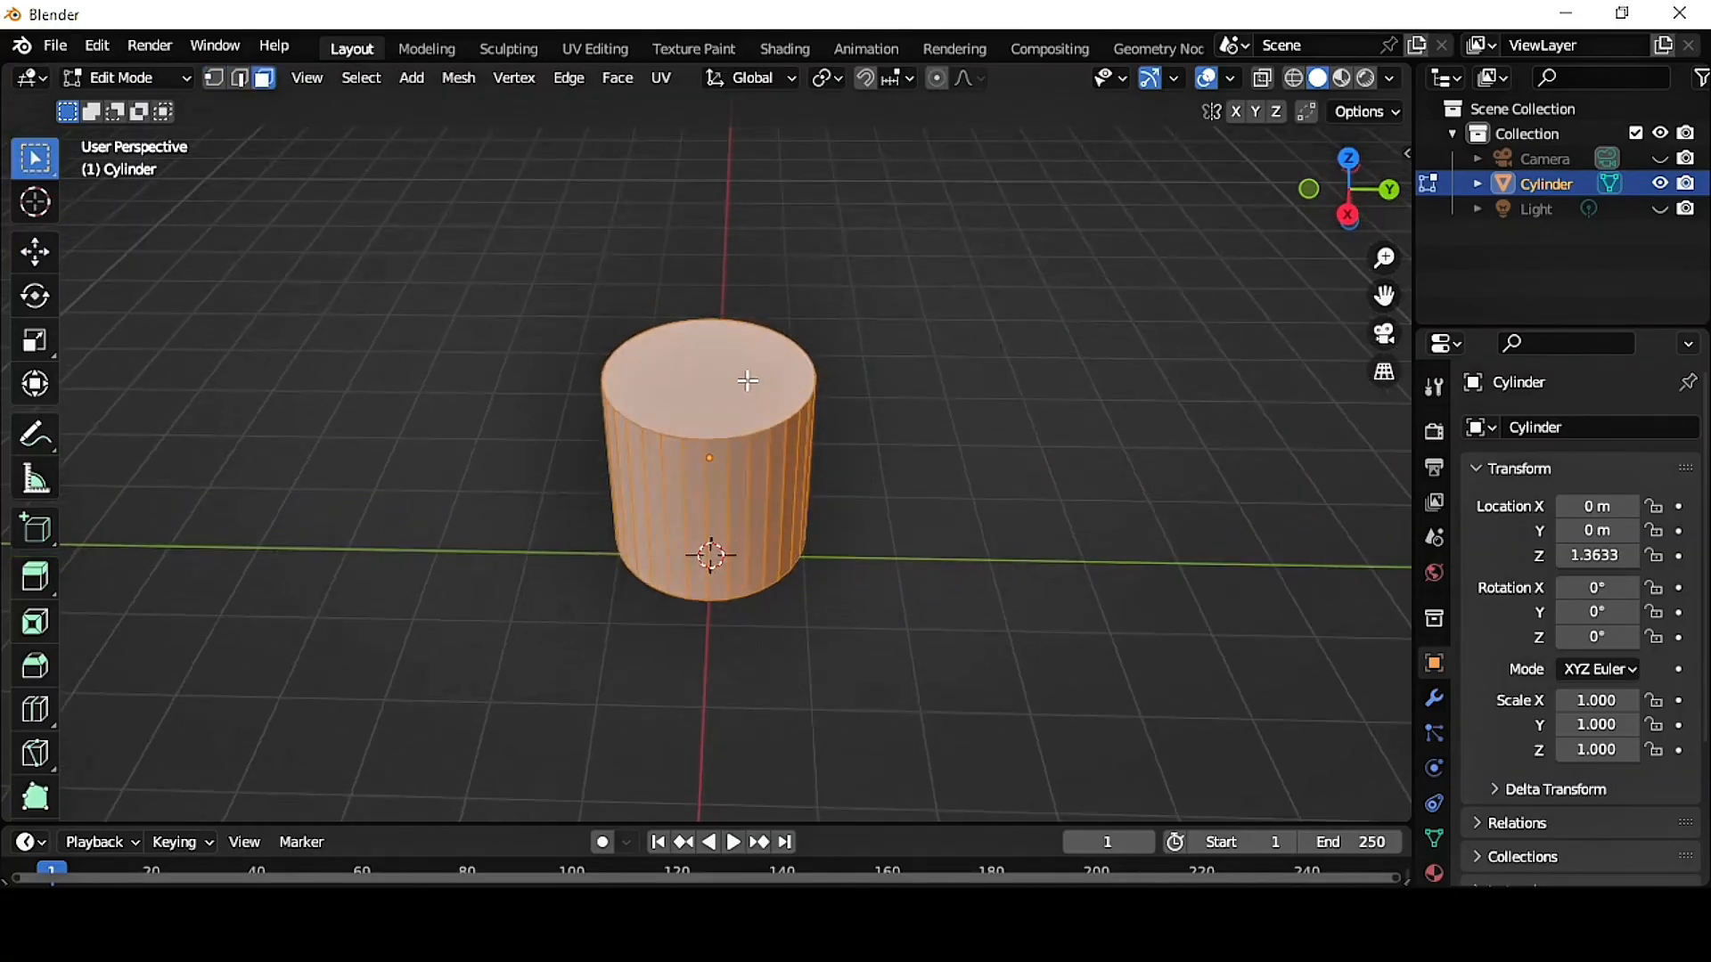
pyautogui.click(747, 380)
pyautogui.press('x')
pyautogui.click(733, 443)
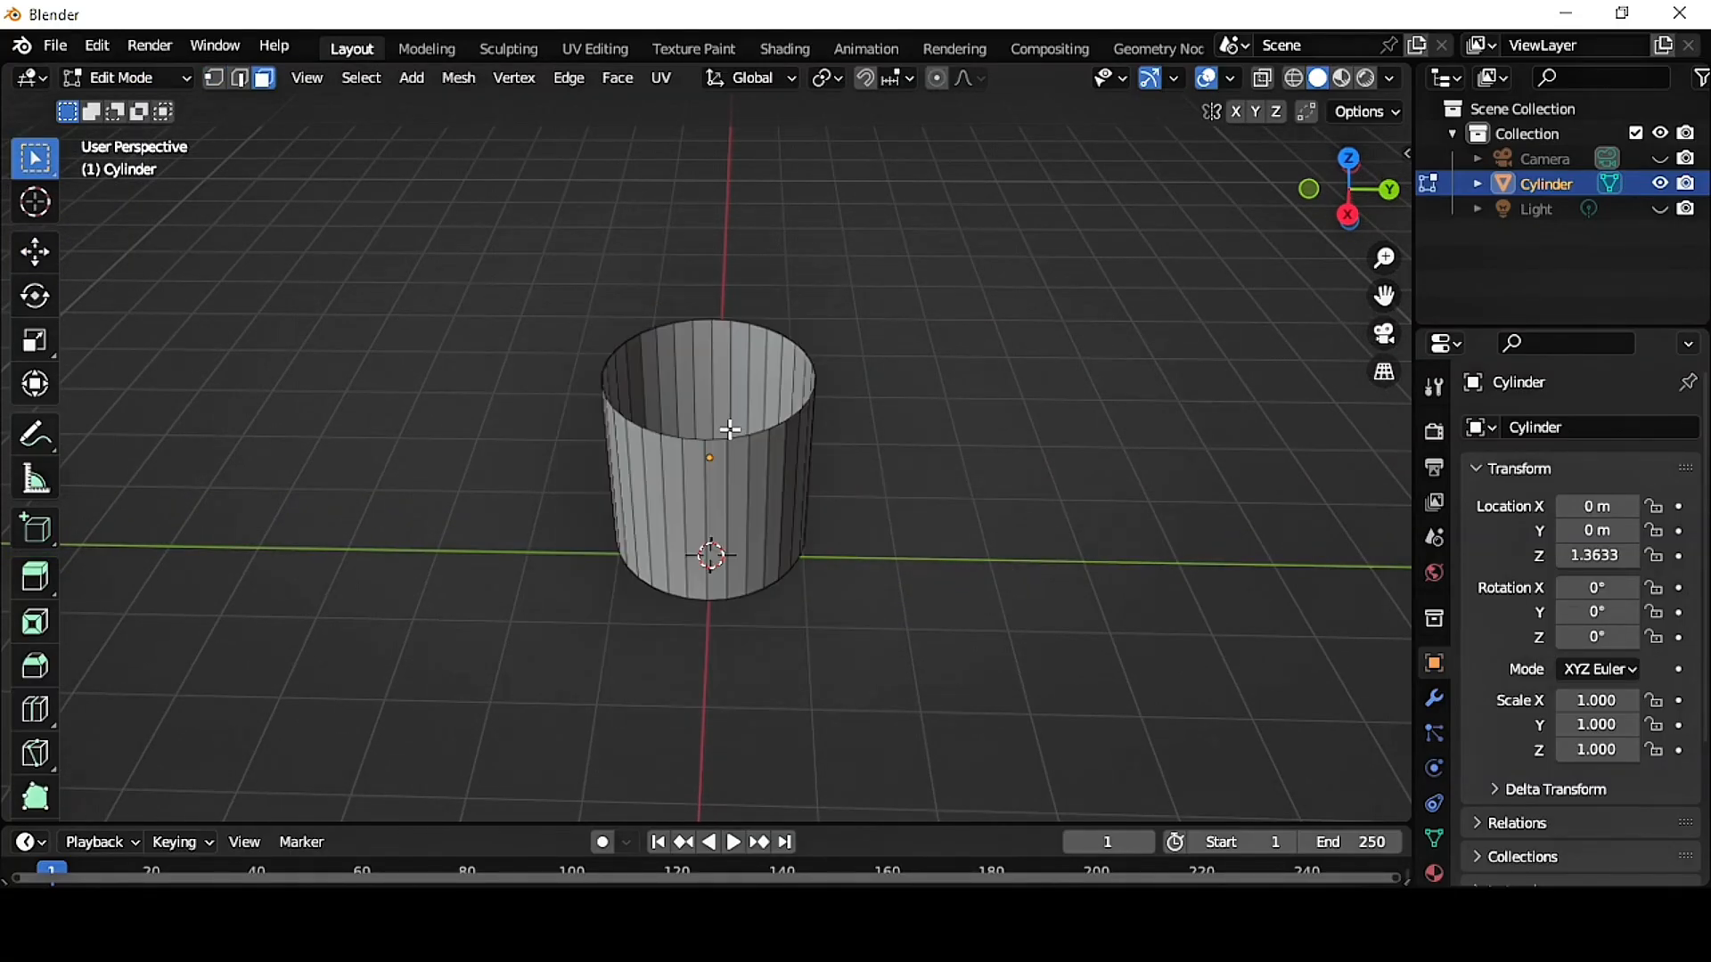
pyautogui.click(738, 478)
pyautogui.press('x')
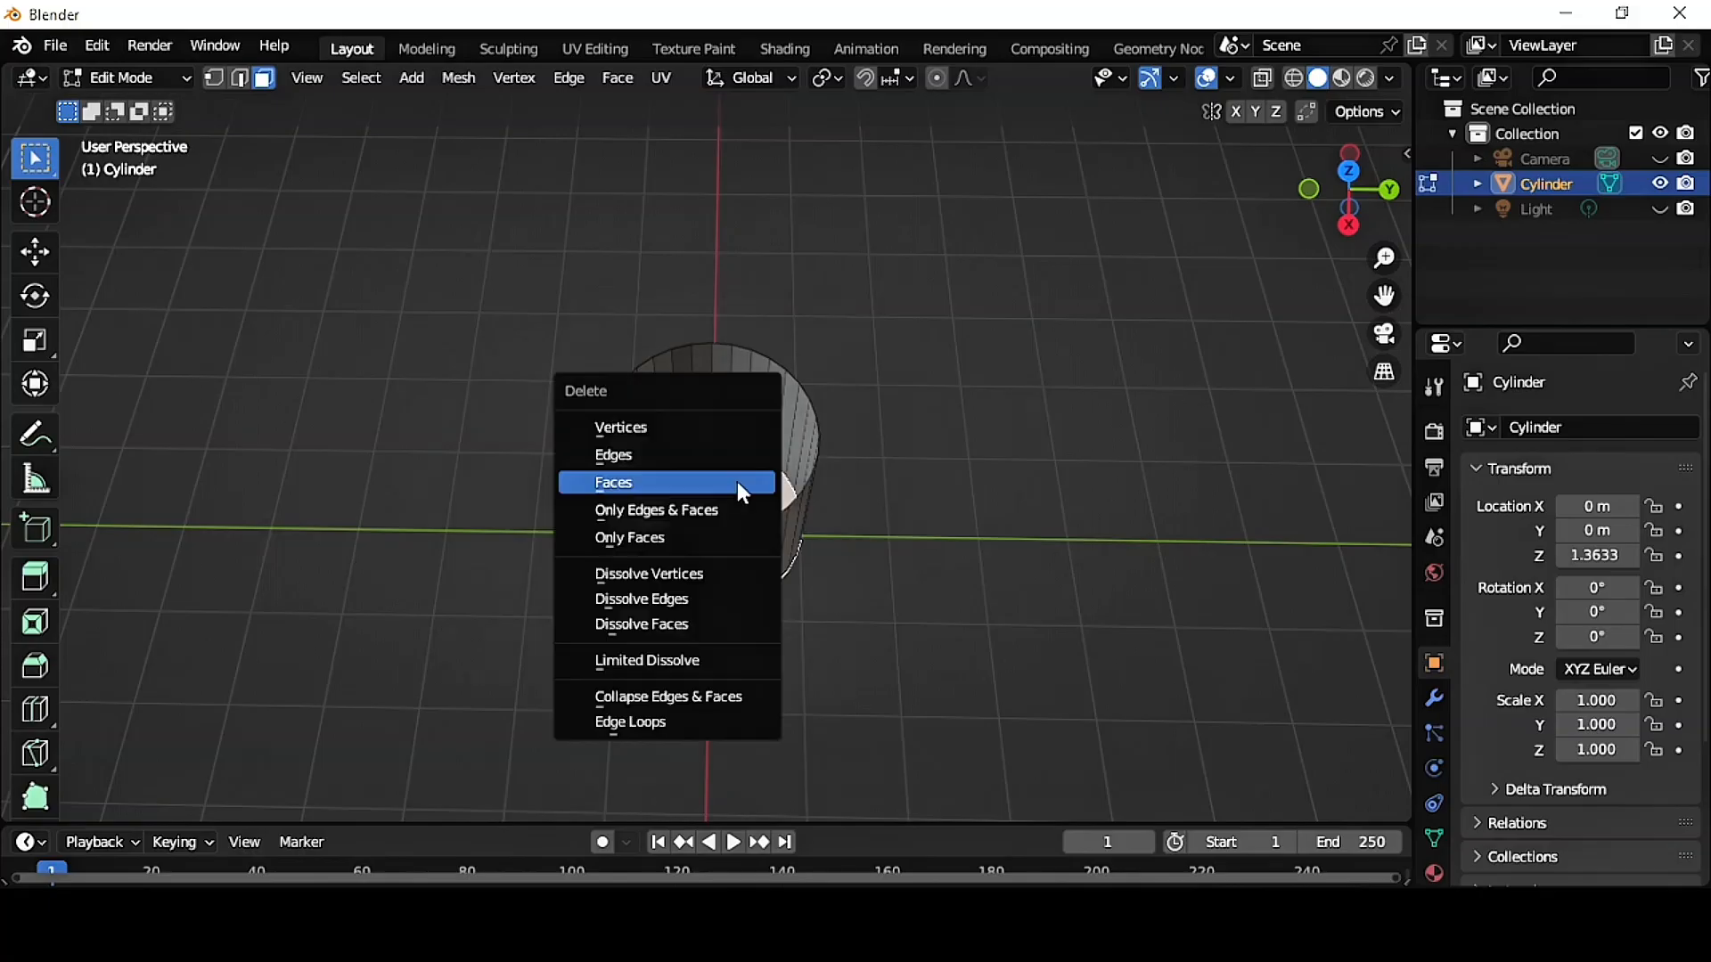
pyautogui.click(749, 485)
# - Extrude the cylinder's bottom edge loop in place and scale it inward to about 0.86 to form a ring
pyautogui.moveTo(748, 484); pyautogui.dragTo(737, 482, button='middle')
pyautogui.scroll(3, 743, 481)
pyautogui.press('2')
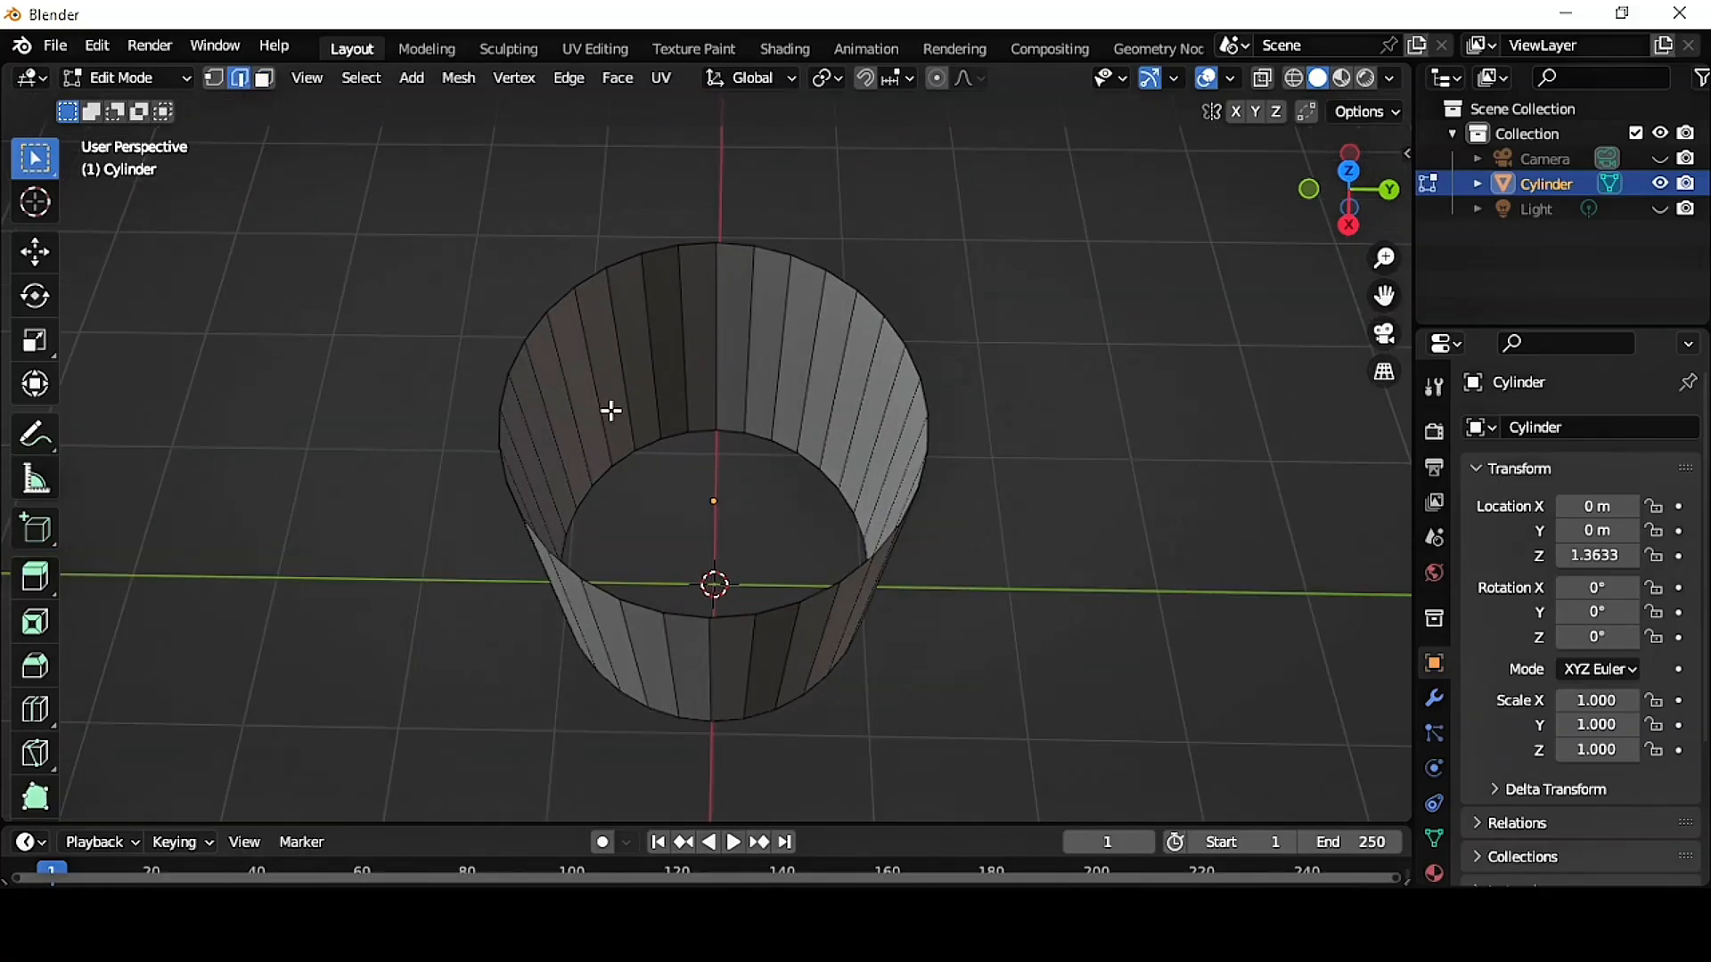
pyautogui.press('space')
pyautogui.keyDown('alt'); pyautogui.click(708, 430); pyautogui.keyUp('alt')
pyautogui.press('space')
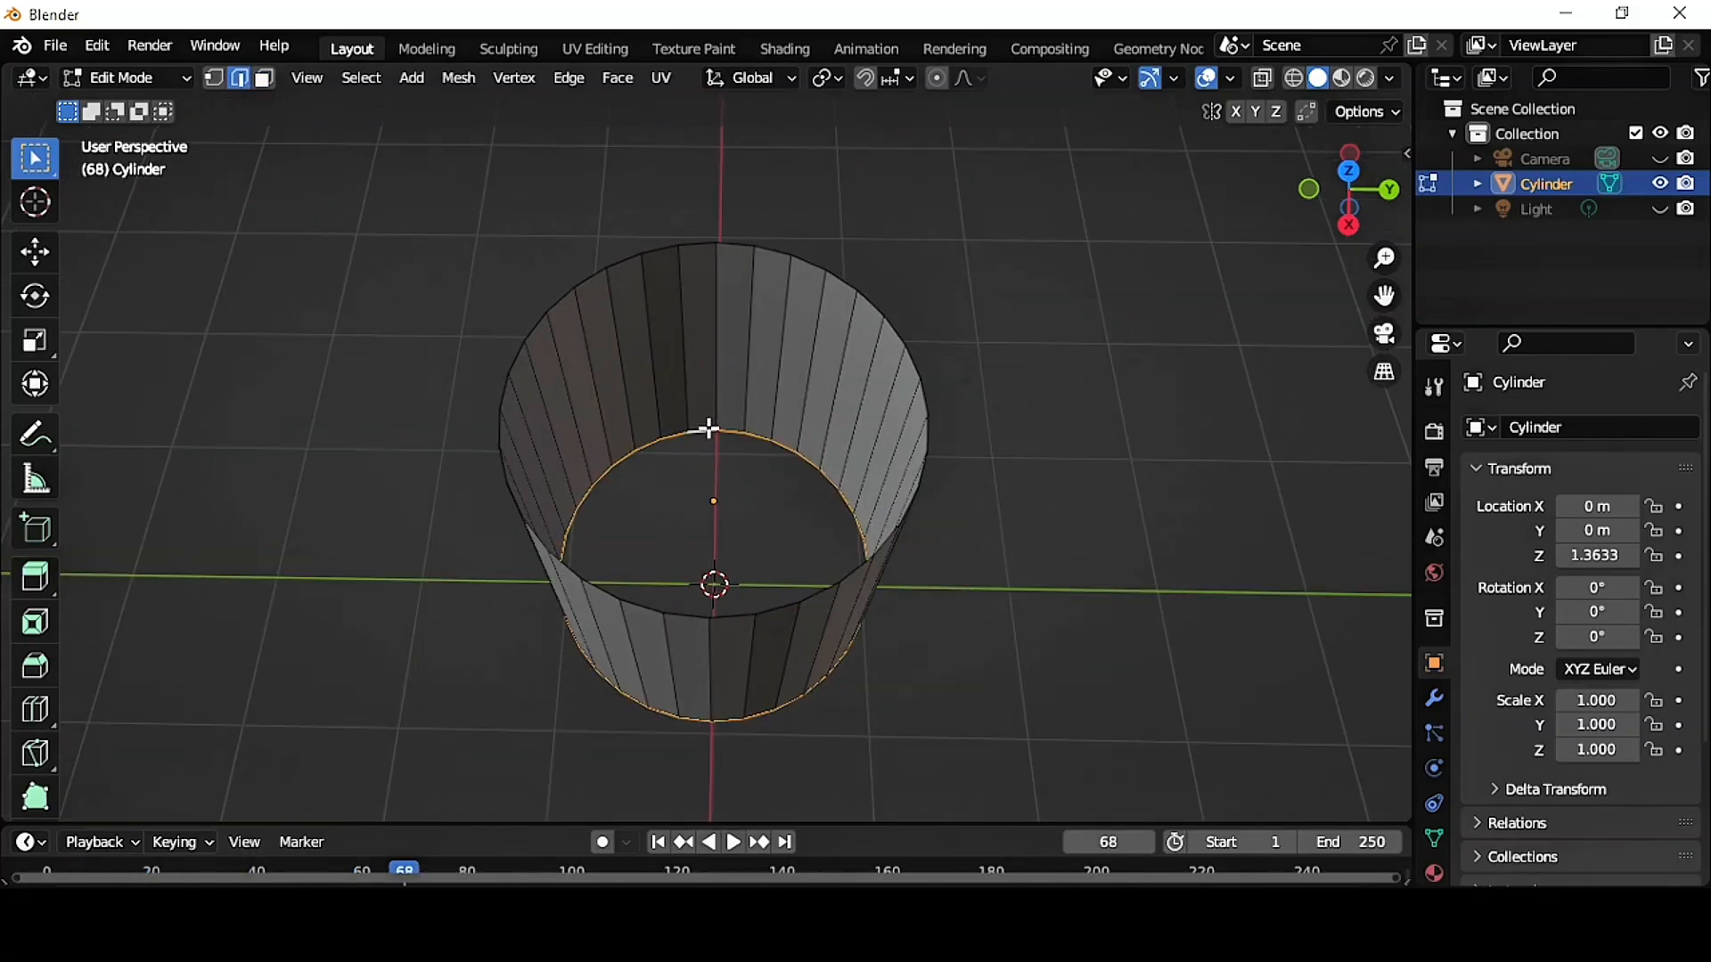
pyautogui.press('e')
pyautogui.rightClick(891, 726)
pyautogui.press('s')
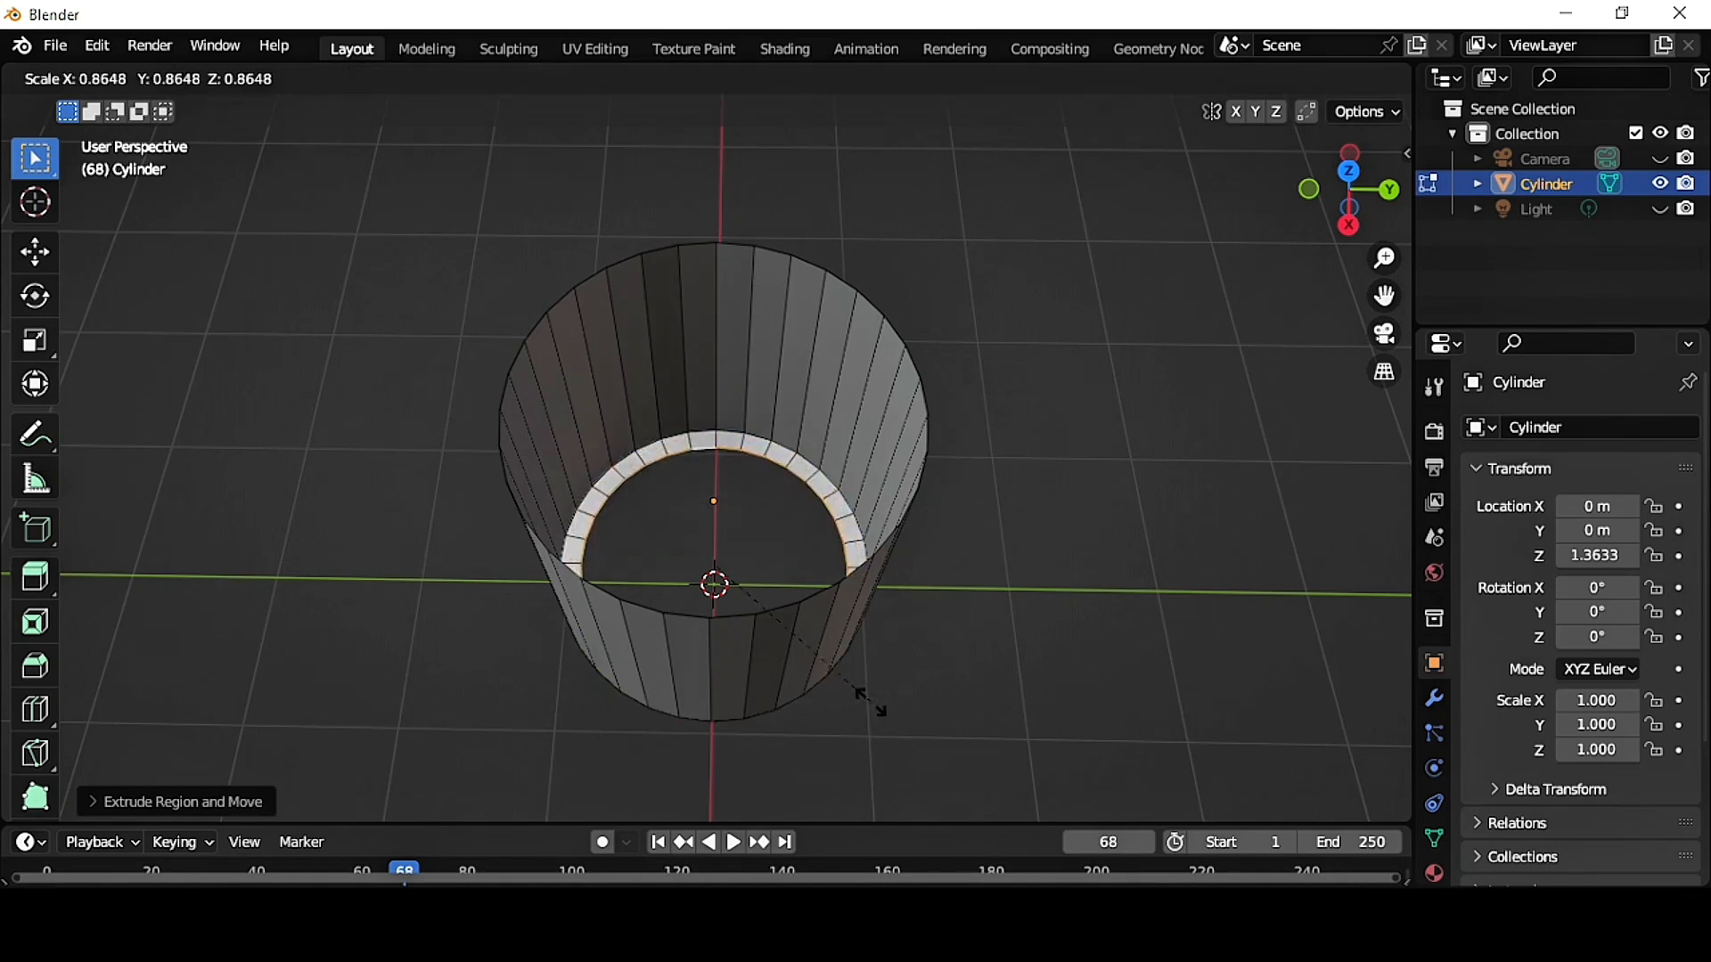
pyautogui.click(871, 699)
# - Extrude the ring's inner edge loop inward once more and close the remaining hole with Grid Fill
pyautogui.press('e')
pyautogui.rightClick(869, 700)
pyautogui.press('s')
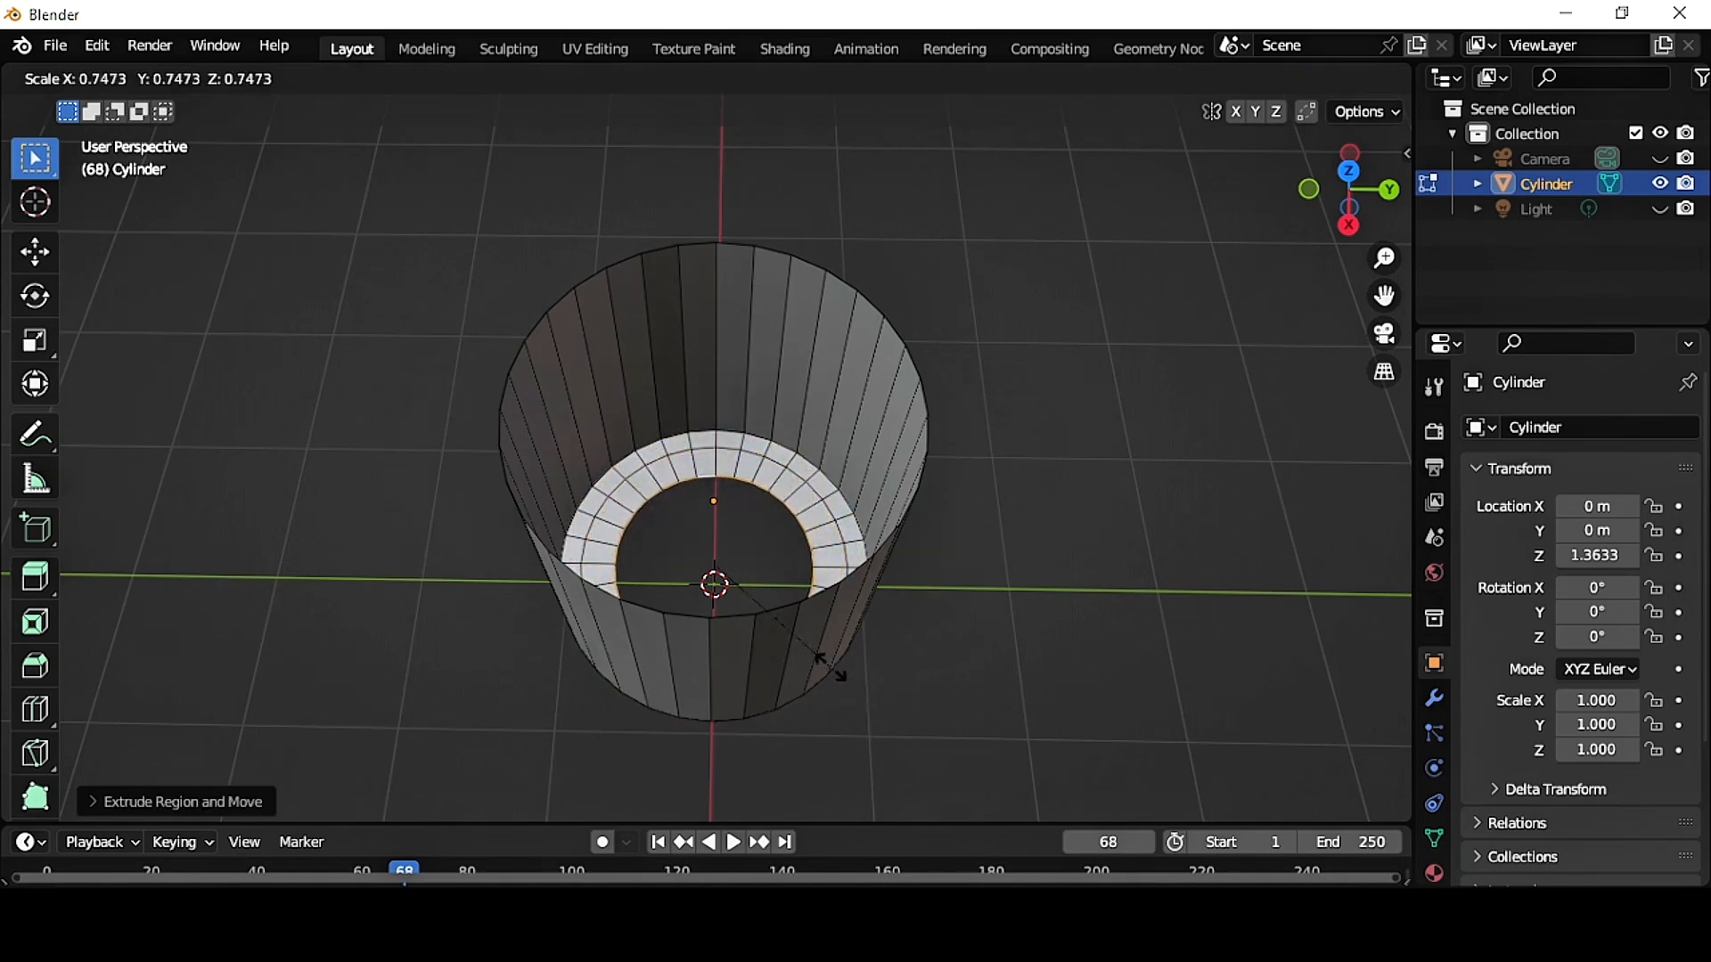
pyautogui.click(820, 657)
pyautogui.hotkey('ctrl', 'f')
pyautogui.click(820, 657)
# - Give the cup wall a 0.05 m thickness with a Solidify modifier in Object Mode and apply the modifier
pyautogui.moveTo(798, 665); pyautogui.dragTo(851, 587, button='middle')
pyautogui.click(164, 75)
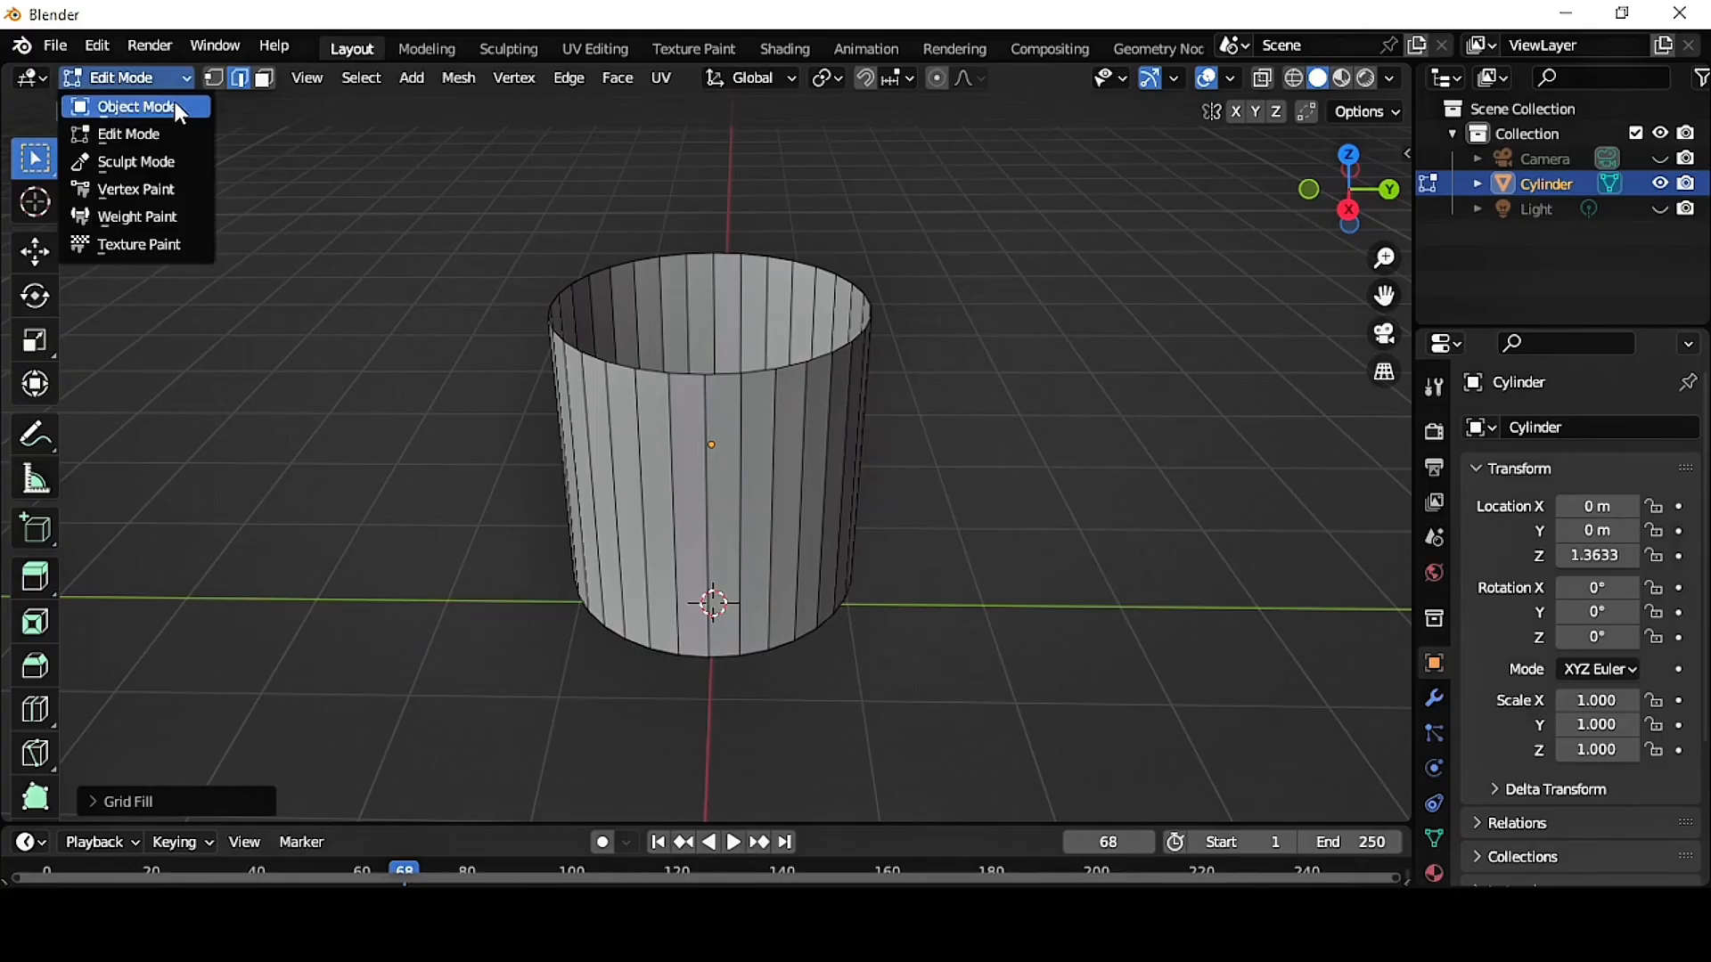
pyautogui.click(174, 102)
pyautogui.click(1434, 700)
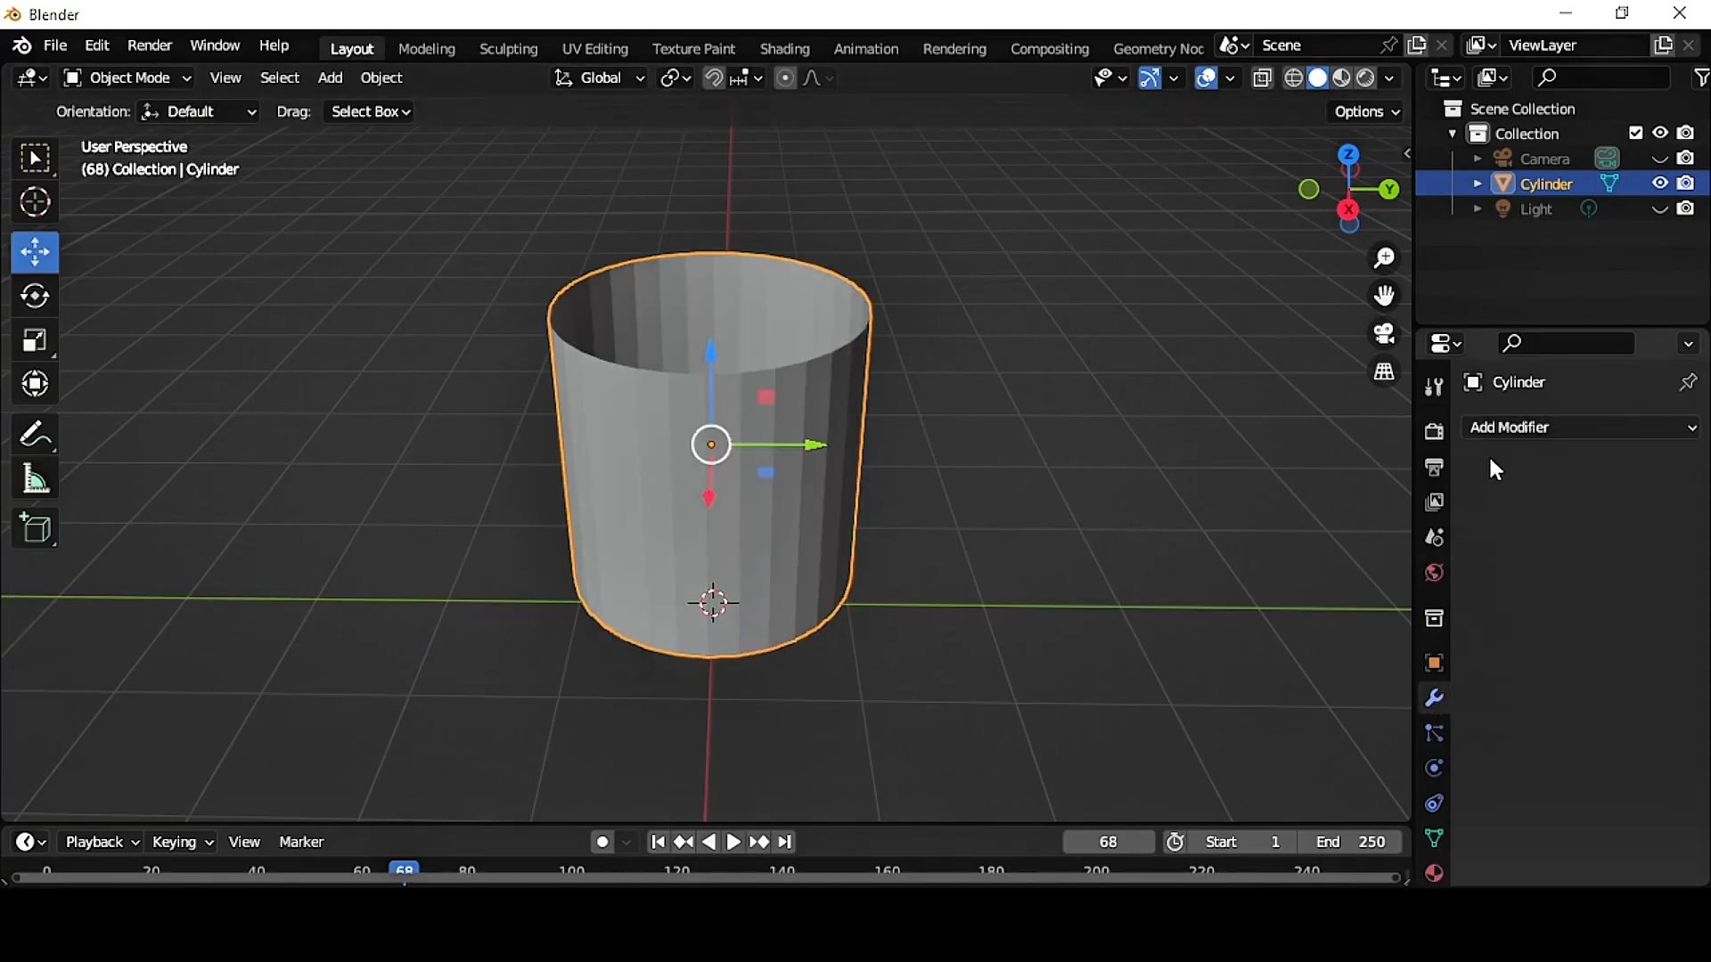
pyautogui.click(1515, 428)
pyautogui.click(1192, 856)
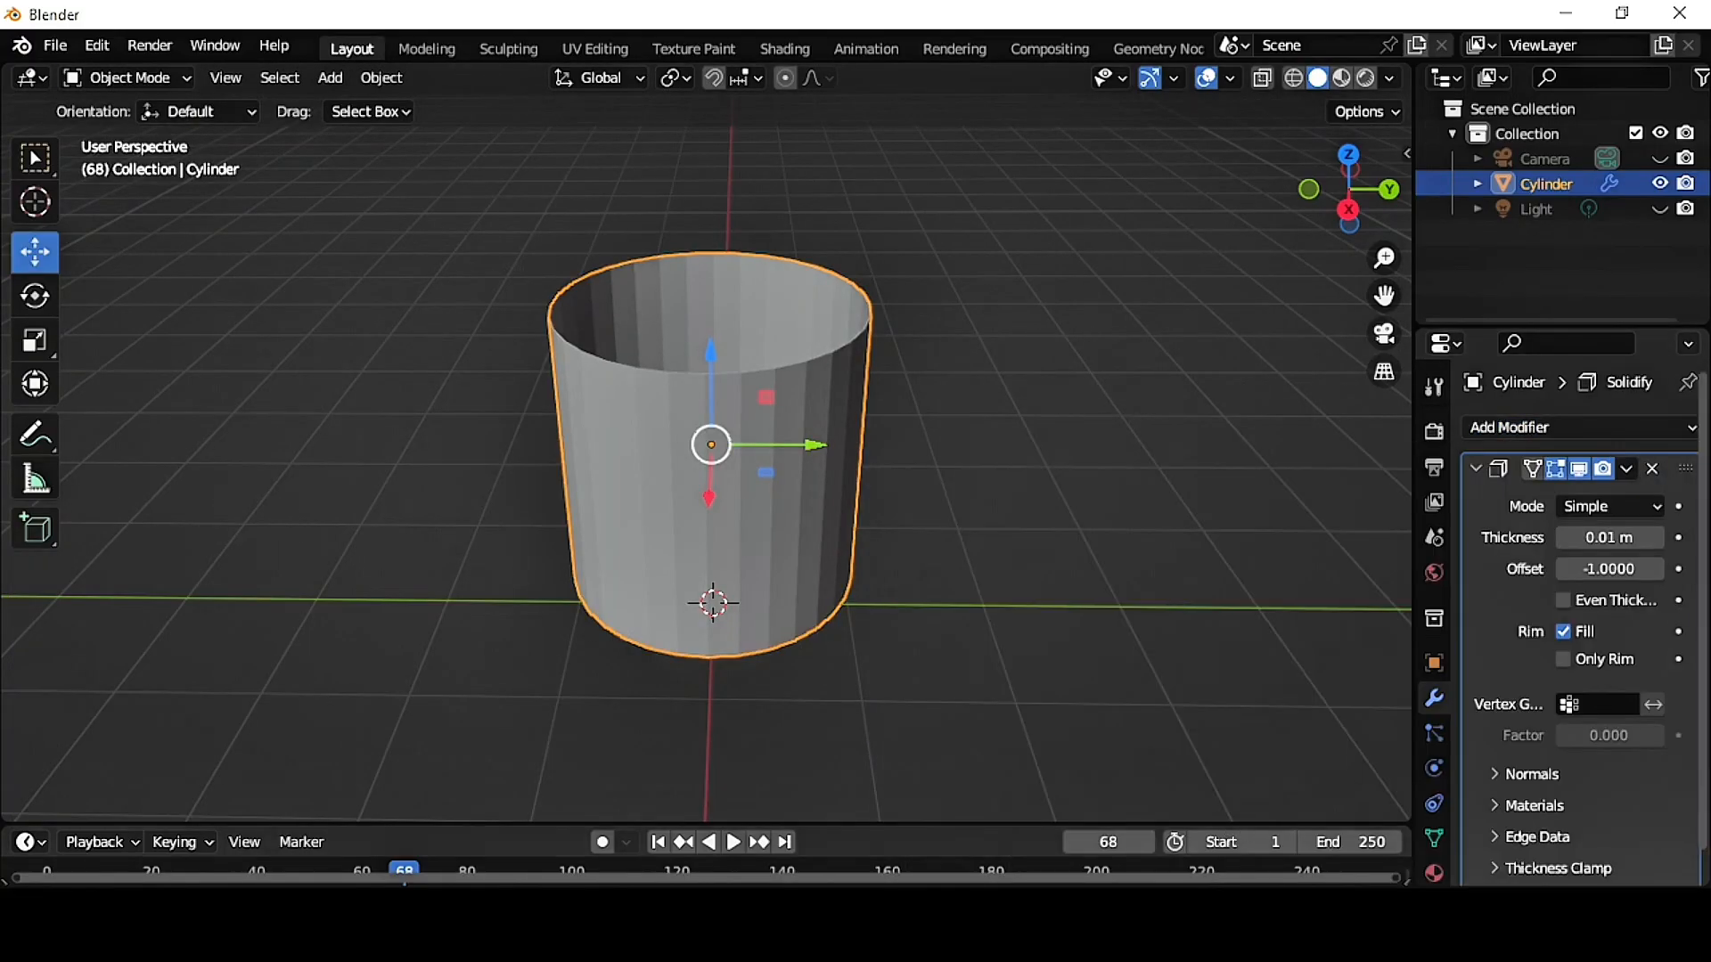
pyautogui.click(1660, 537)
pyautogui.click(1661, 538)
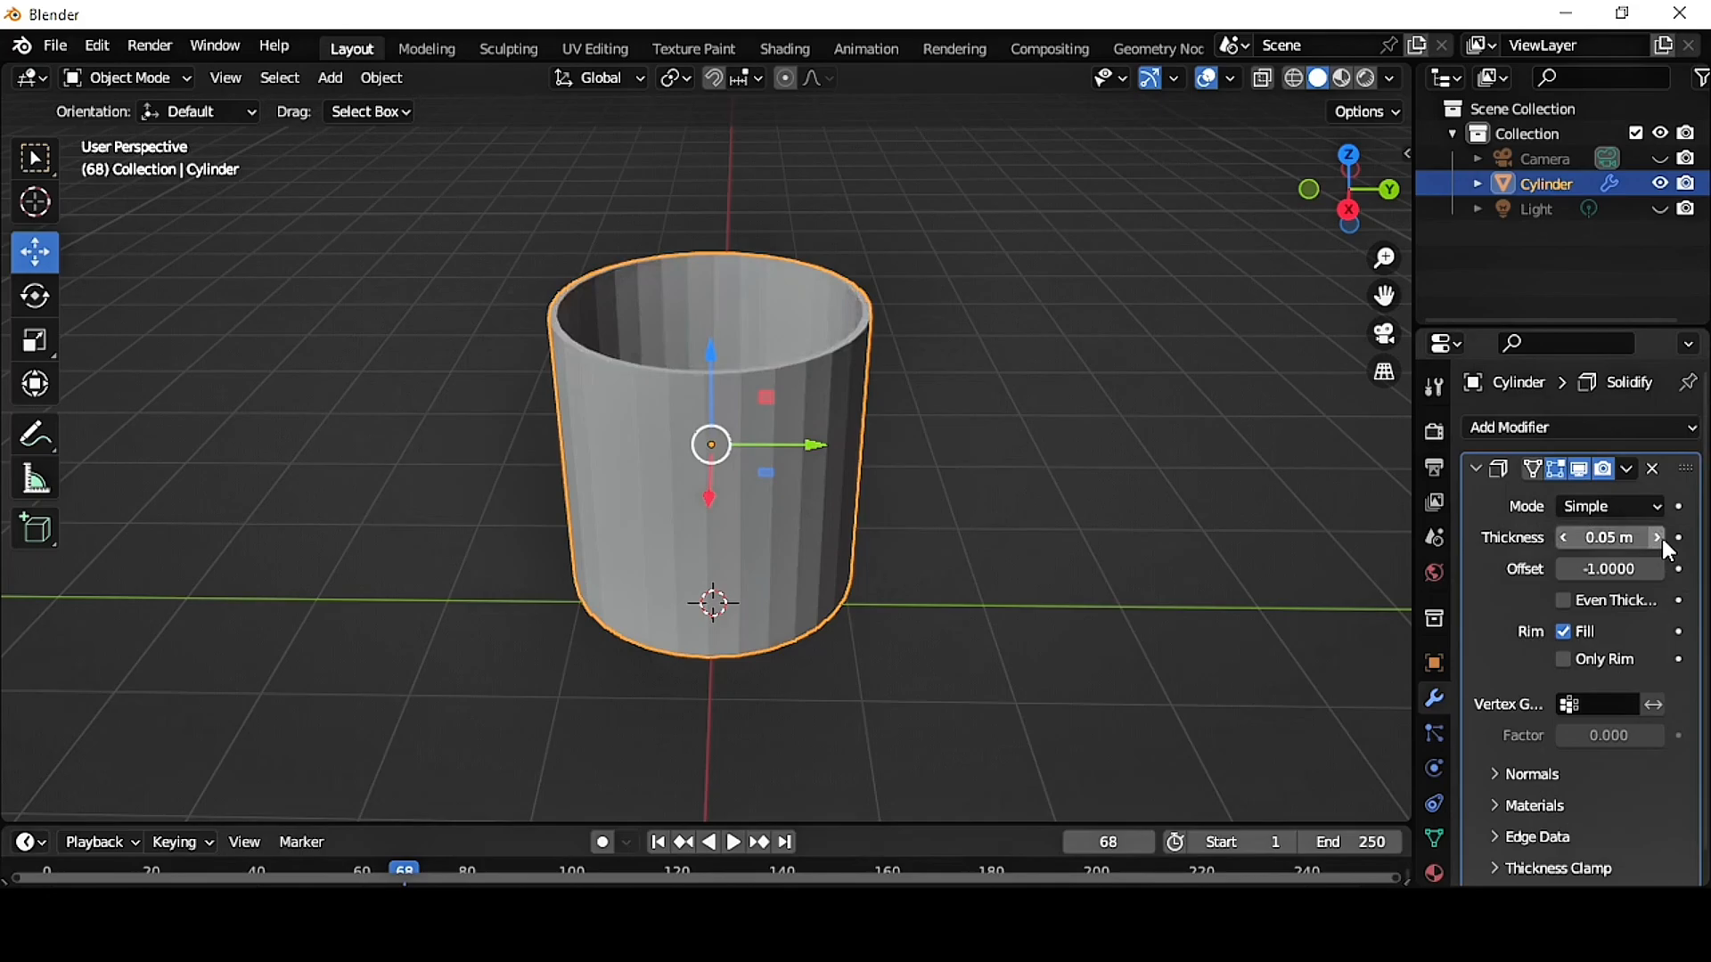
pyautogui.click(1627, 469)
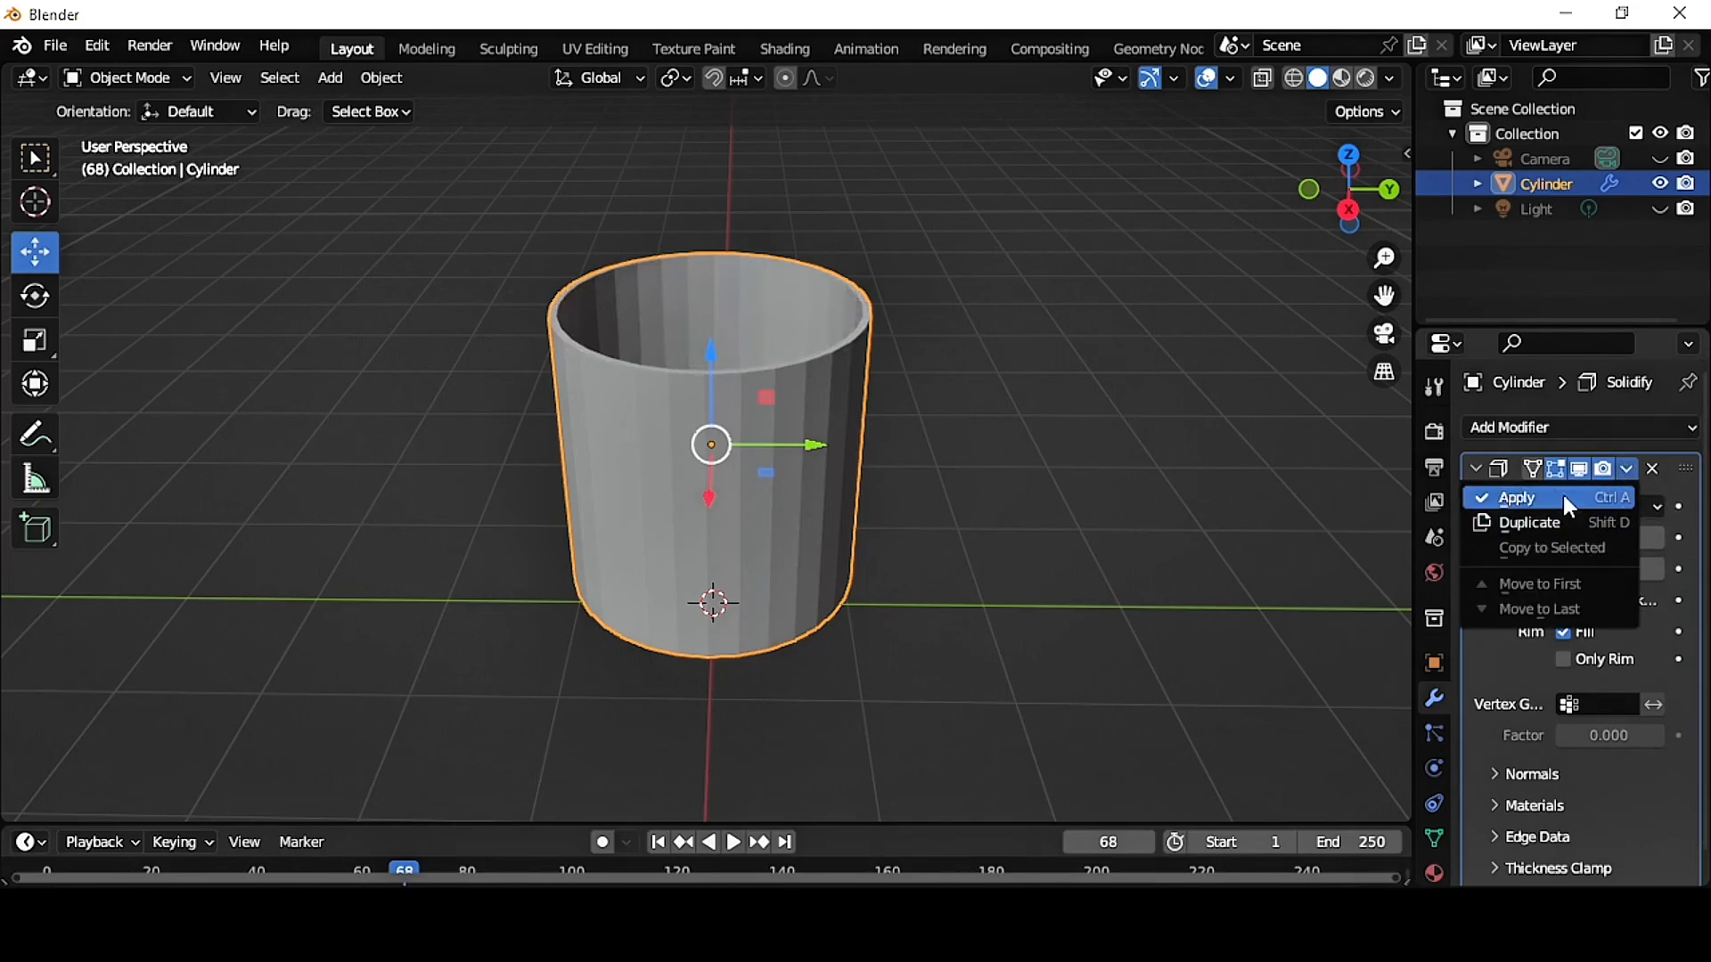
pyautogui.click(1533, 496)
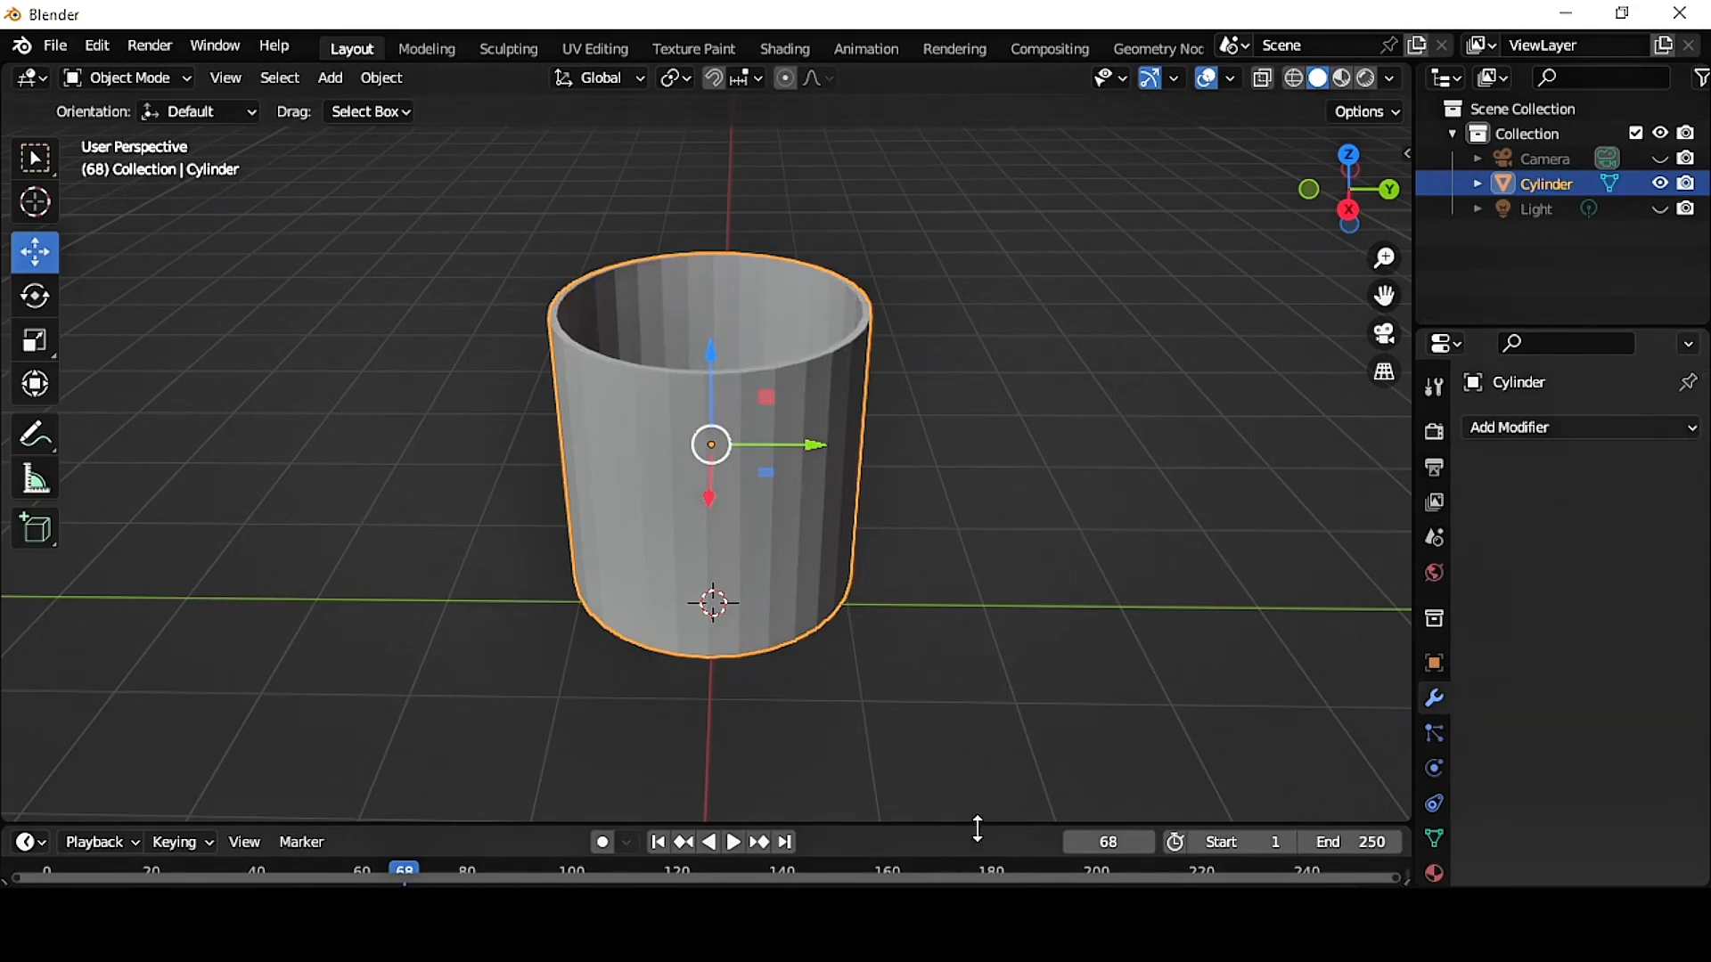
# - Add seven horizontal loop cuts around the cup's outer wall in Edit Mode
pyautogui.click(162, 77)
pyautogui.click(134, 134)
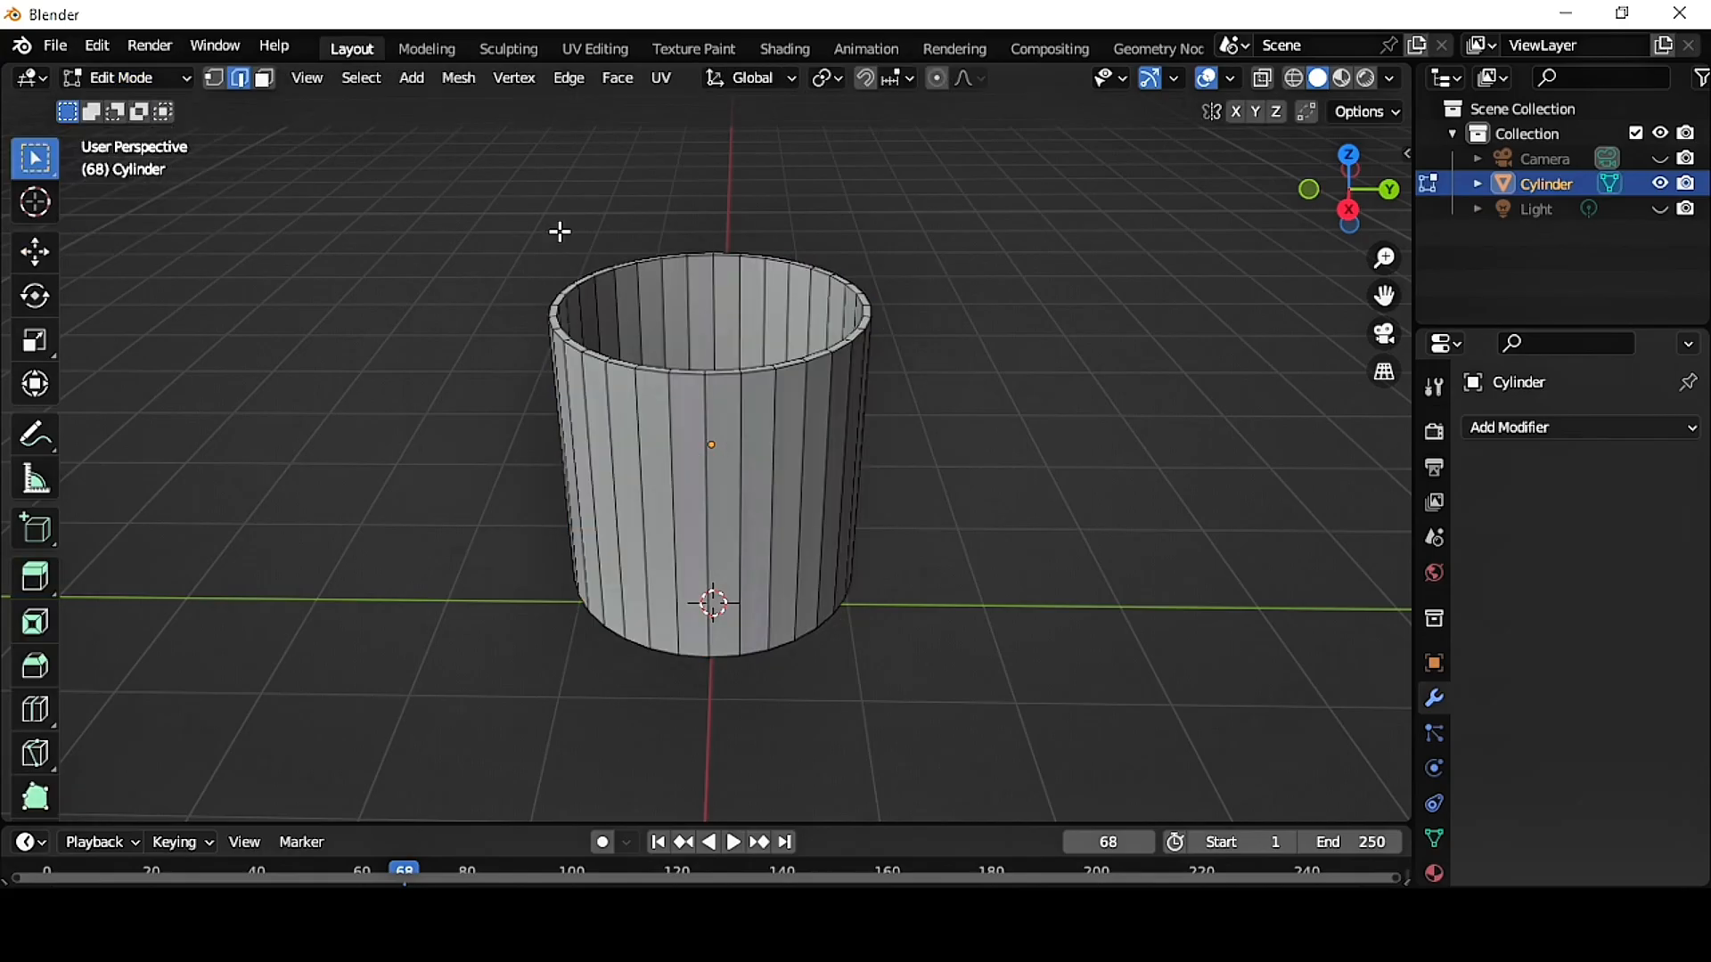
pyautogui.moveTo(714, 337); pyautogui.dragTo(724, 331, button='middle')
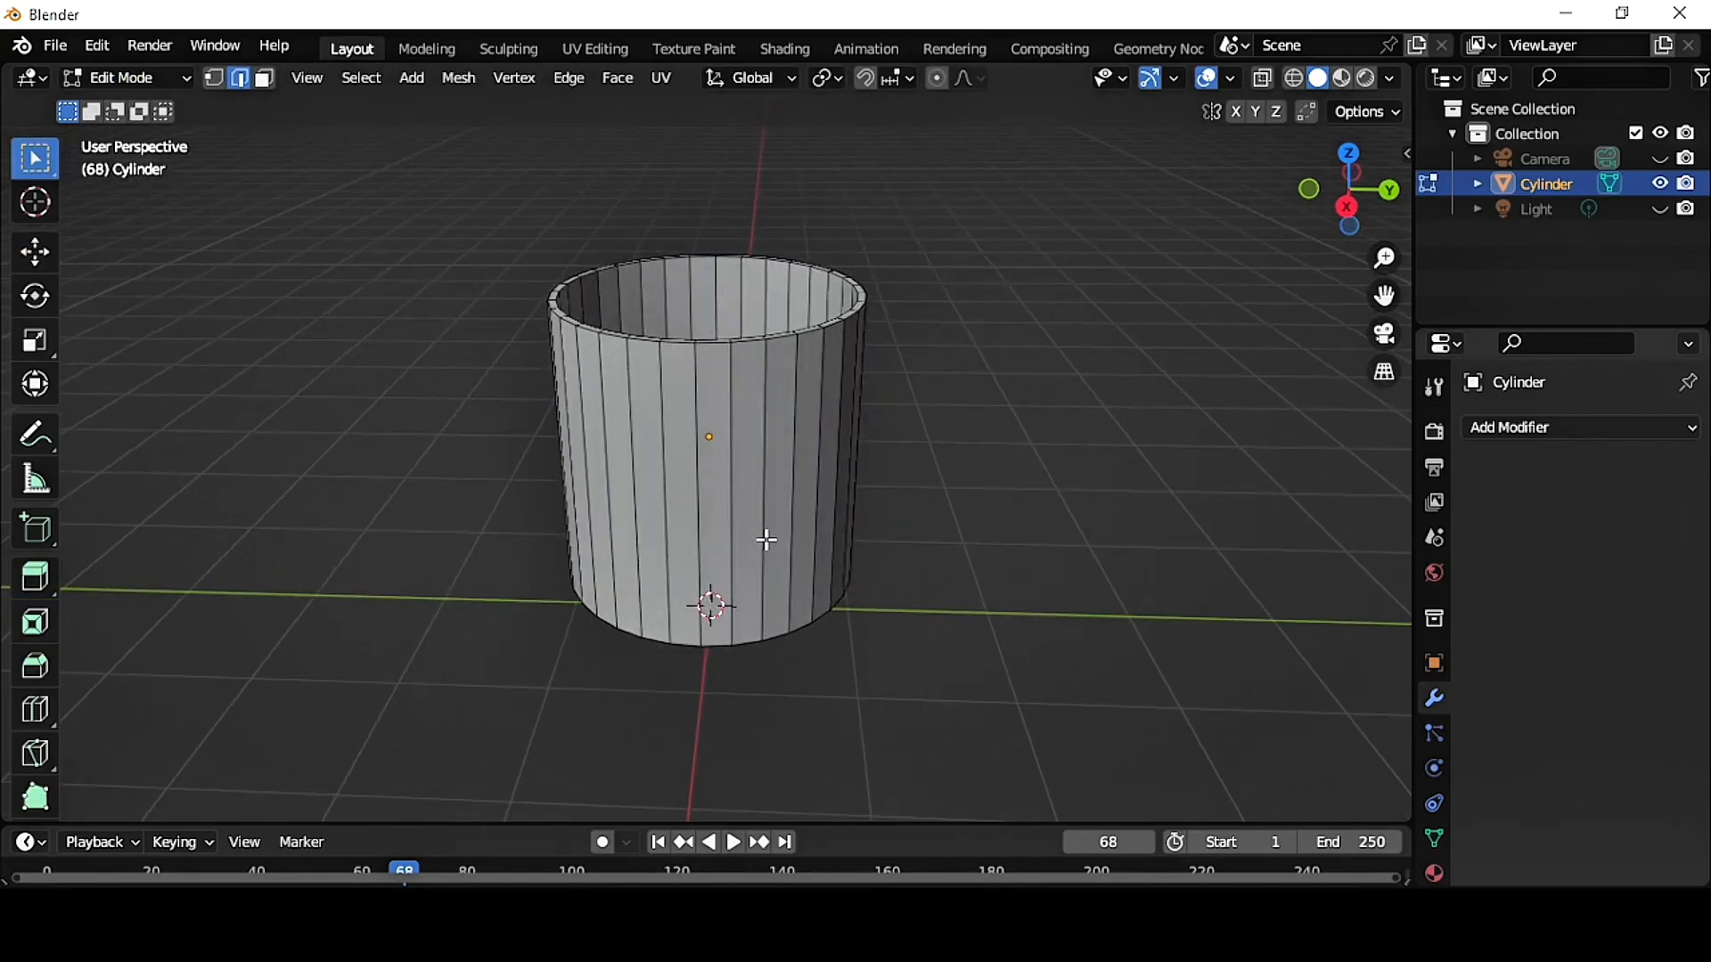
pyautogui.hotkey('ctrl', 'r')
pyautogui.click(754, 498)
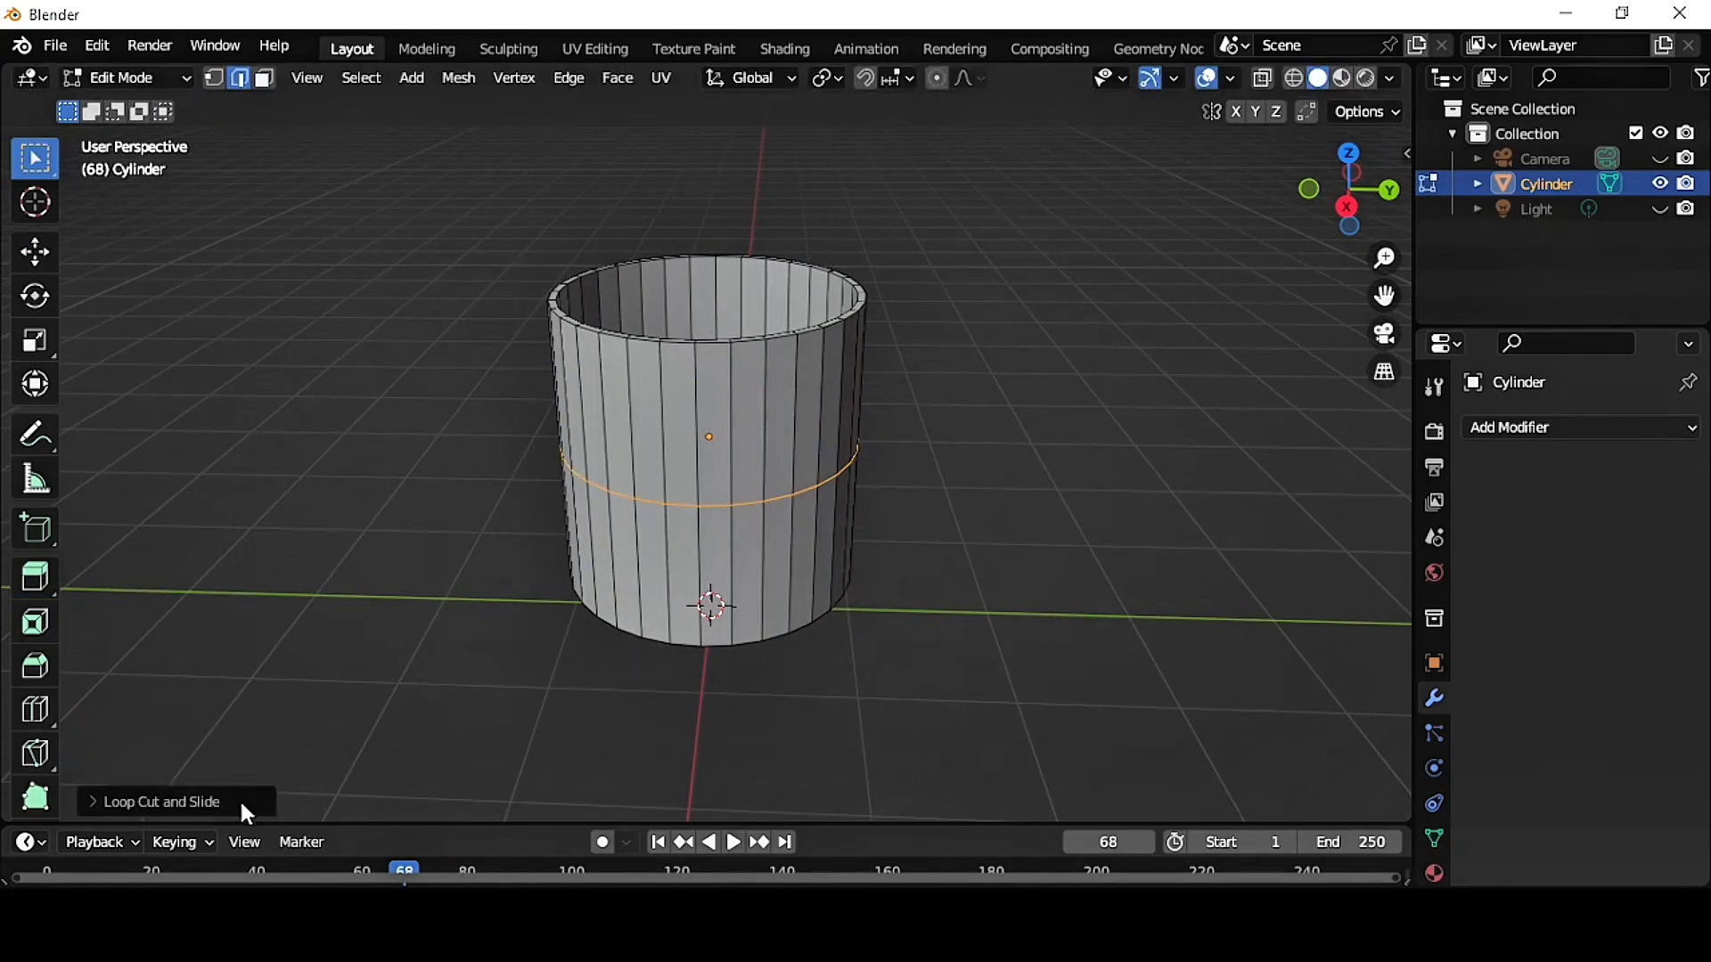
pyautogui.click(241, 801)
pyautogui.click(356, 577)
pyautogui.write('7')
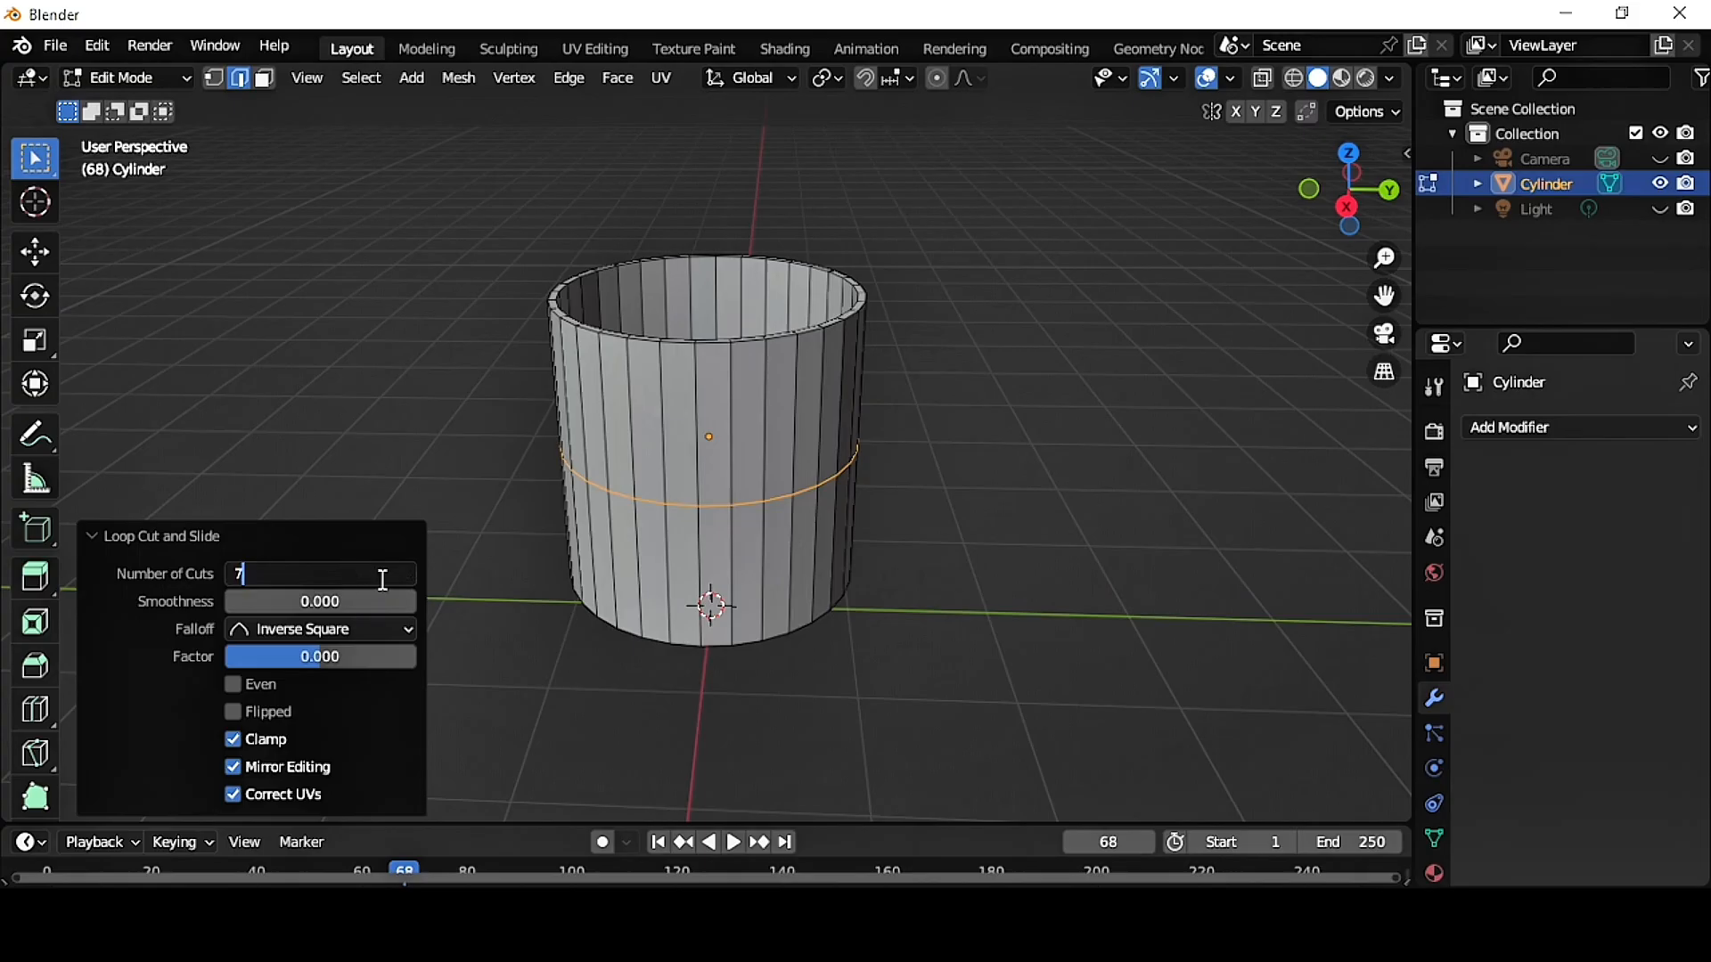
pyautogui.press('Return')
pyautogui.click(1069, 727)
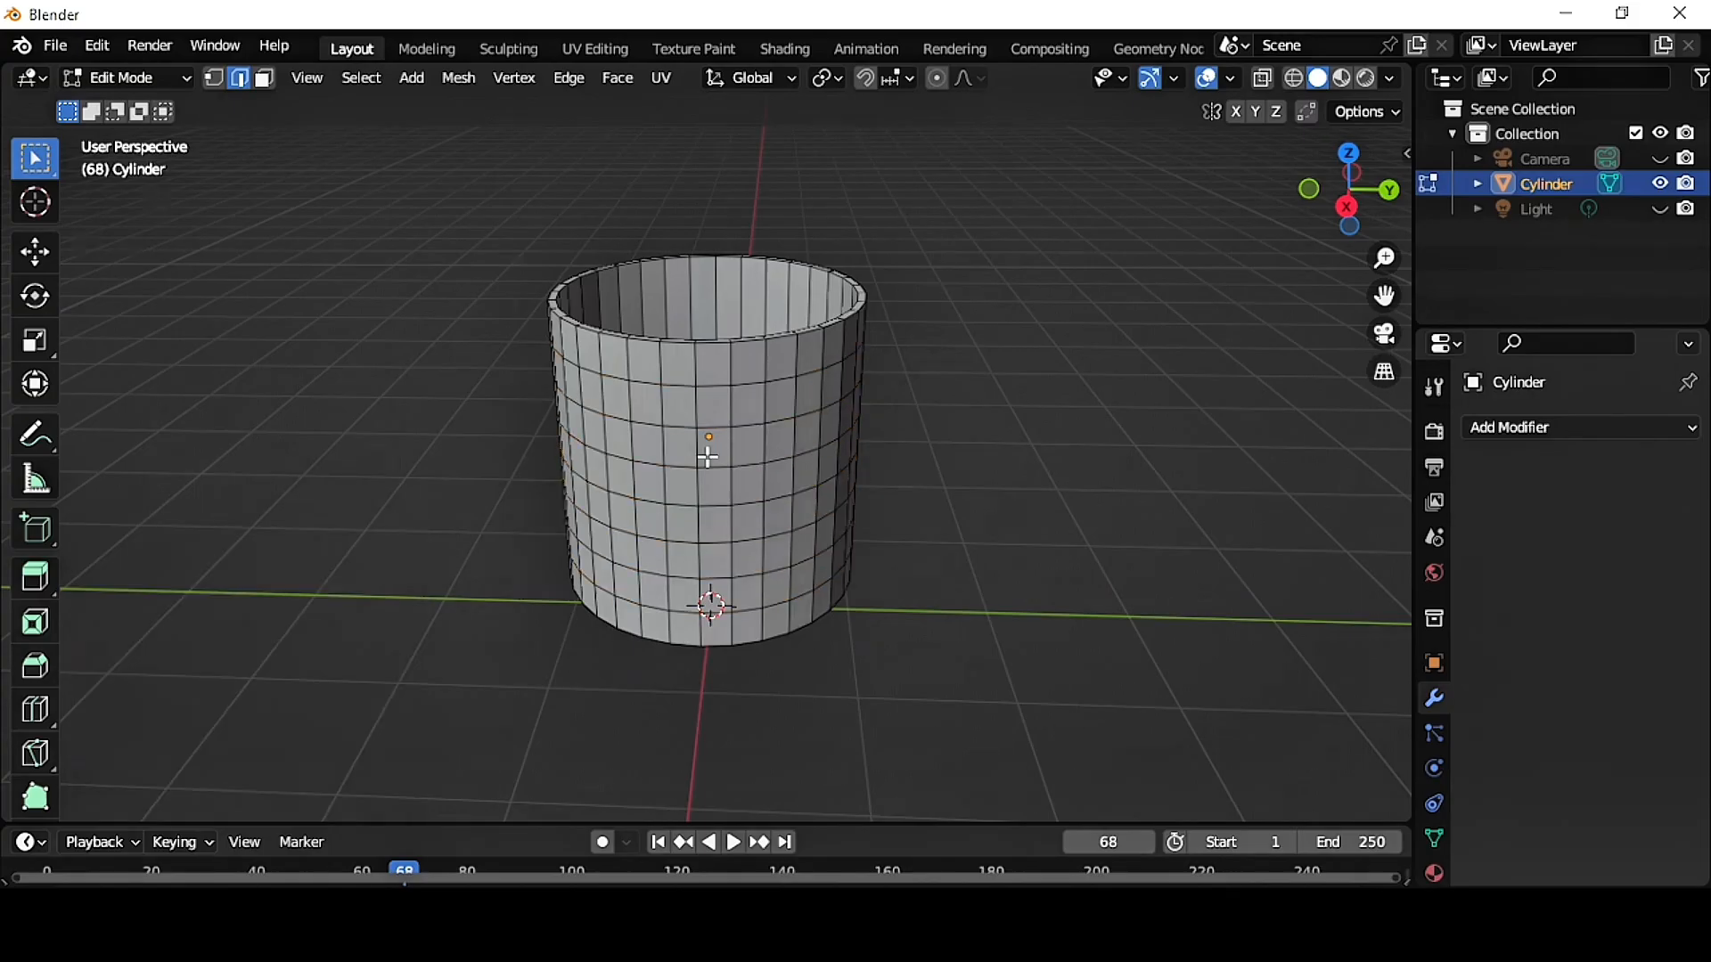
# - Extrude two adjacent outer-wall faces near the rim and the two matching faces near the base outward about 0.12 m
pyautogui.moveTo(908, 505); pyautogui.dragTo(722, 505, button='middle')
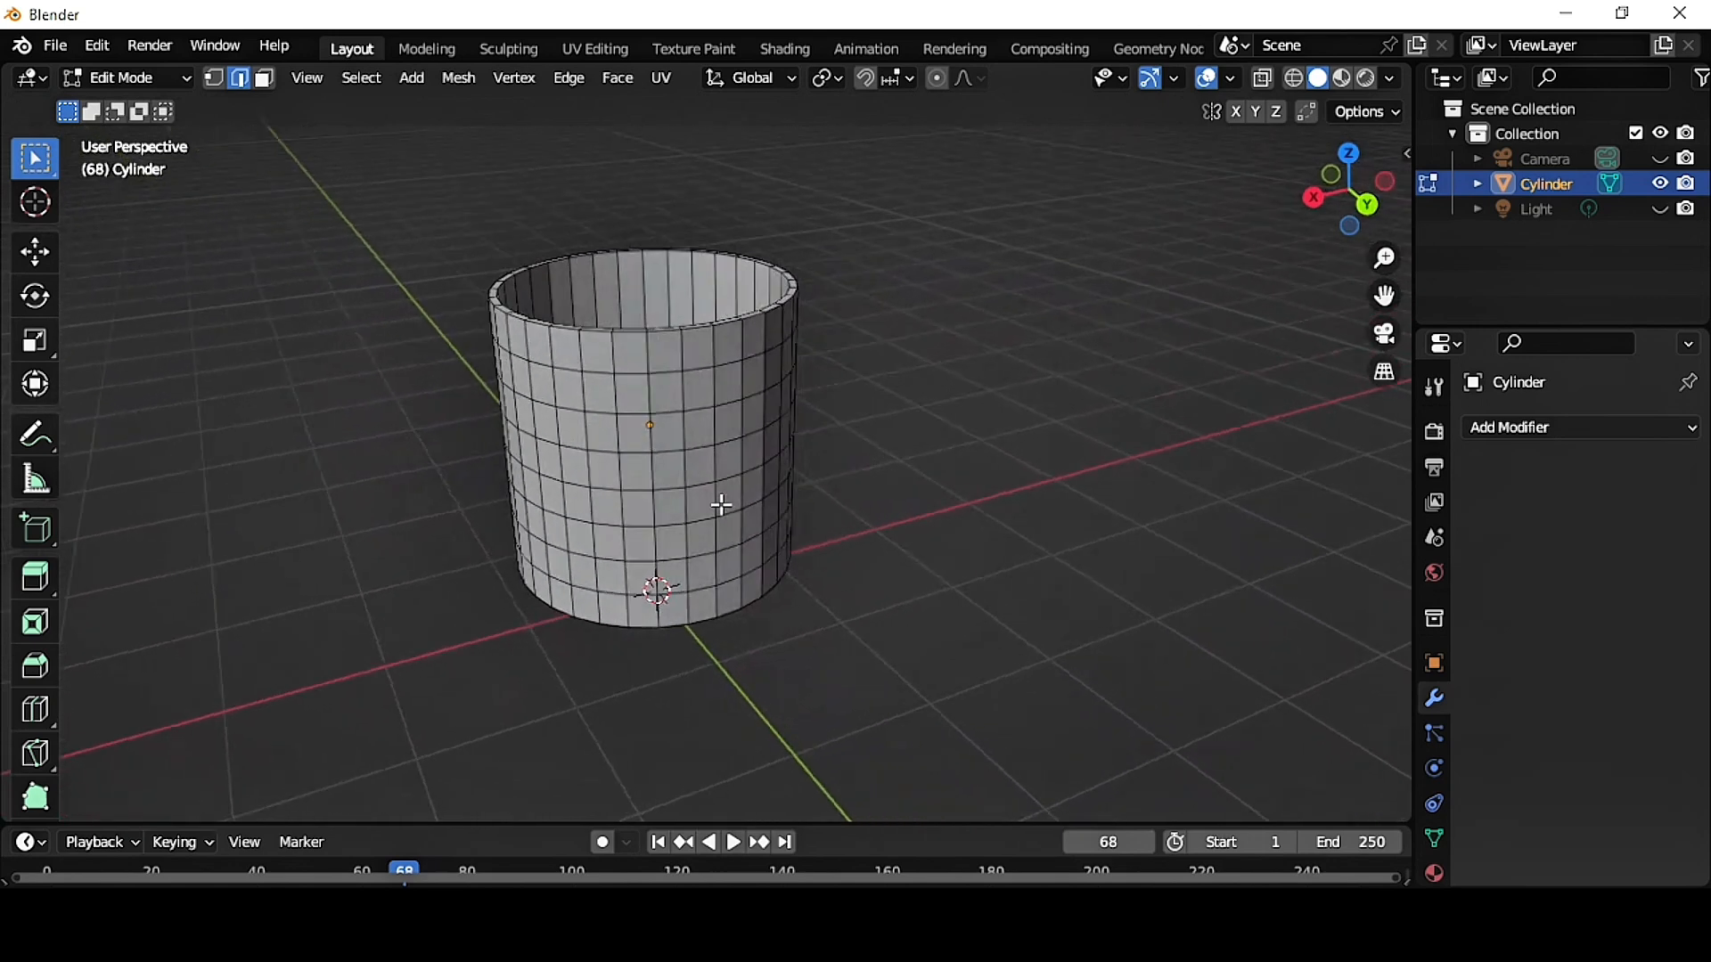
pyautogui.click(265, 79)
pyautogui.click(668, 392)
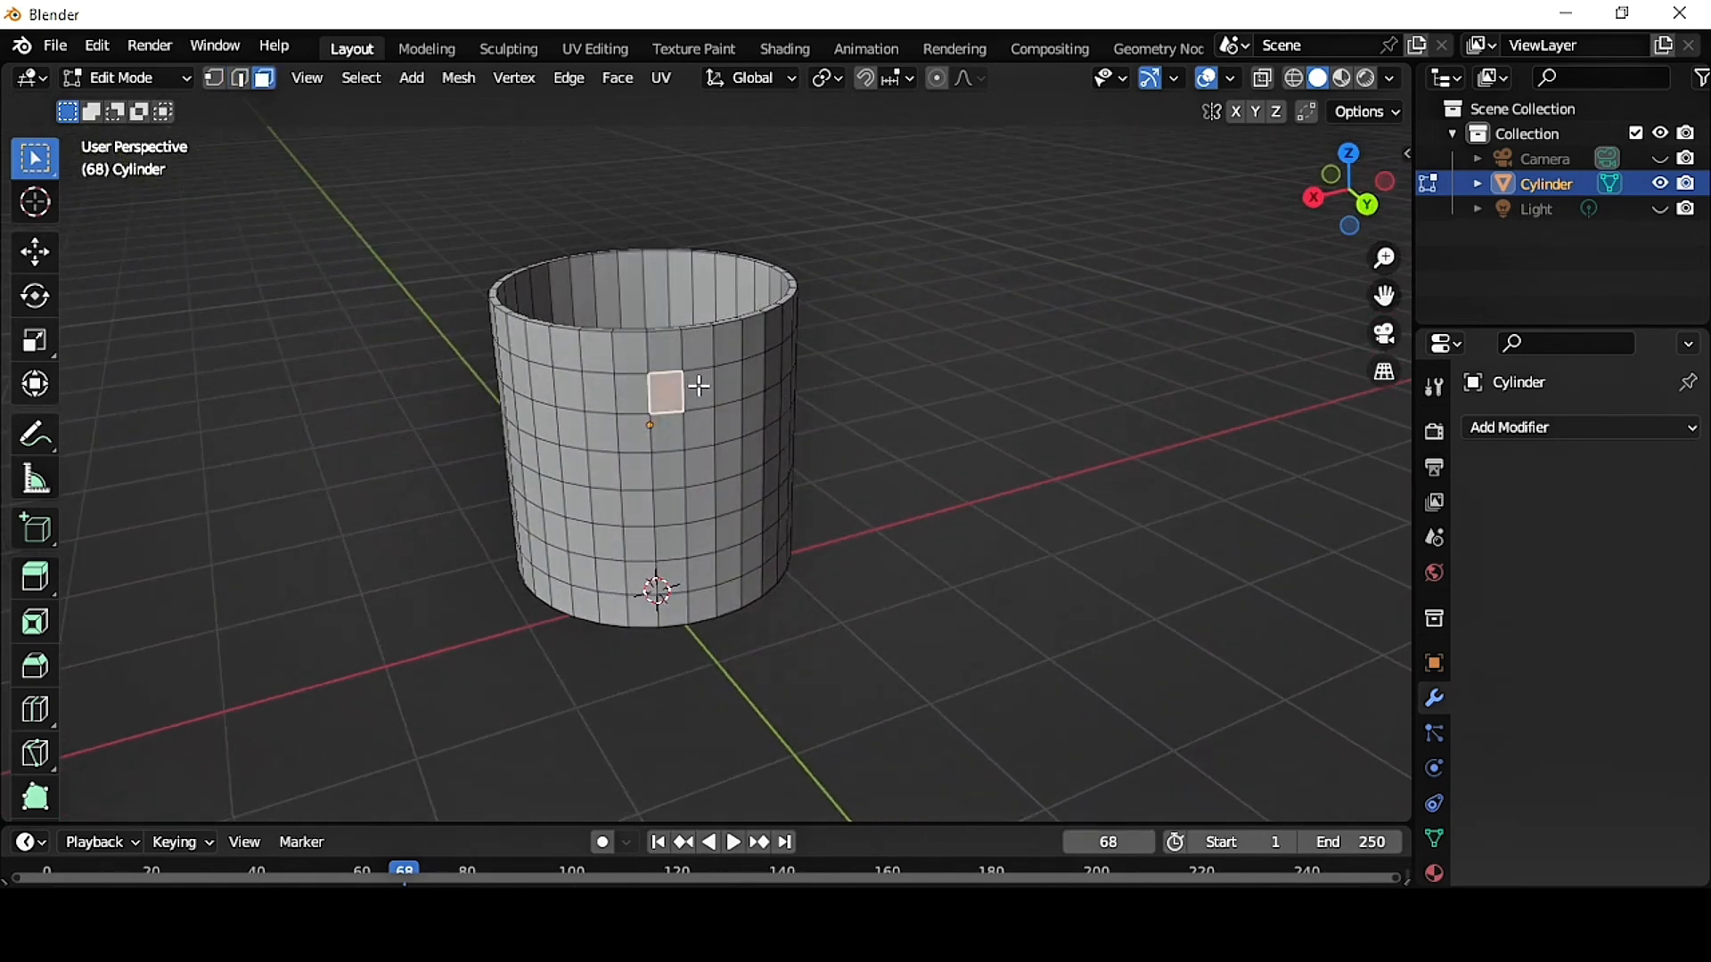
pyautogui.keyDown('shift'); pyautogui.click(698, 386); pyautogui.keyUp('shift')
pyautogui.keyDown('shift'); pyautogui.click(679, 579); pyautogui.keyUp('shift')
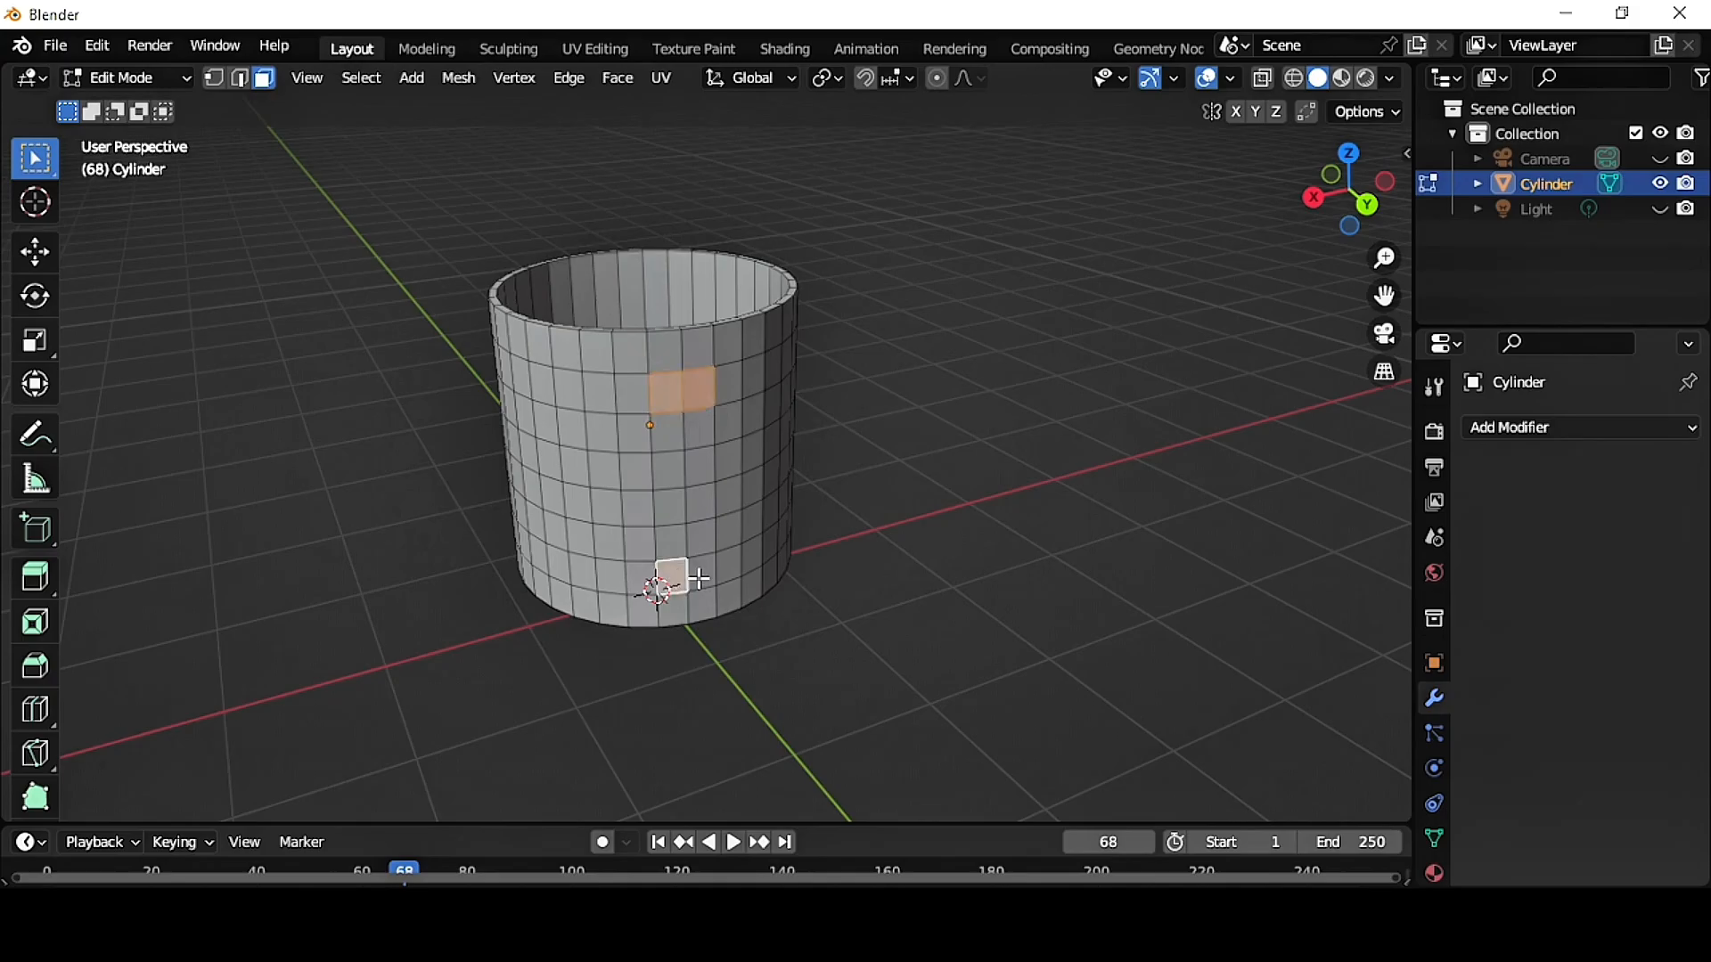
pyautogui.moveTo(847, 591); pyautogui.dragTo(1012, 583, button='middle')
pyautogui.press('e')
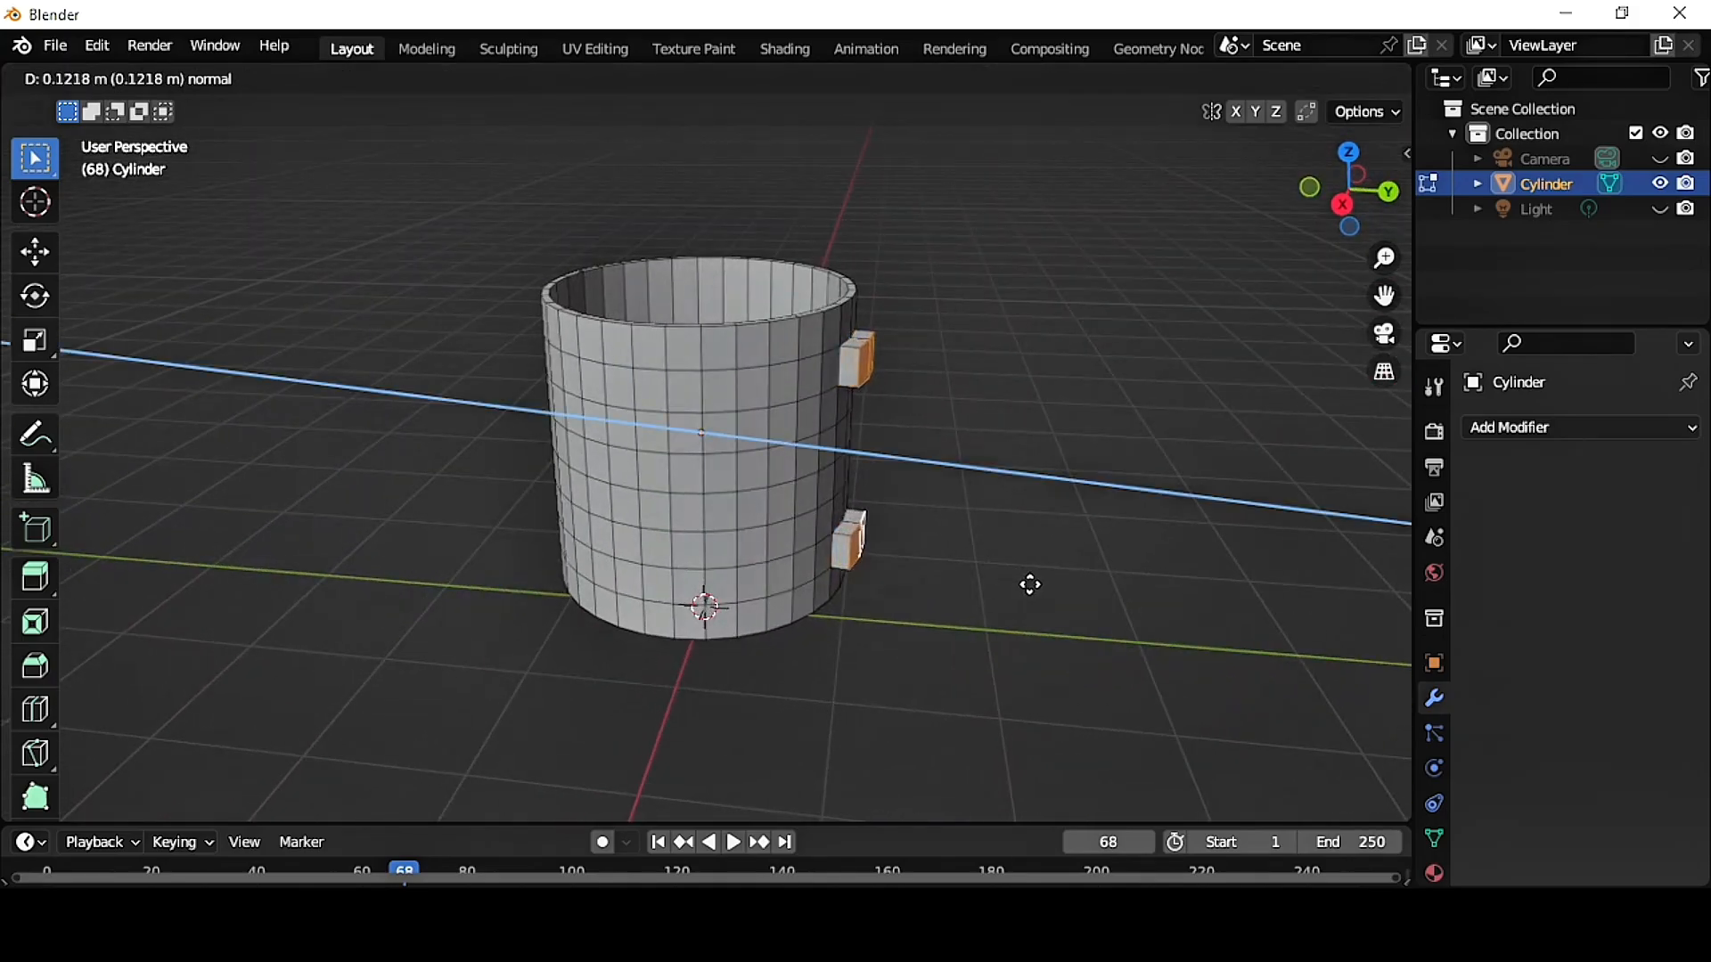
pyautogui.click(1029, 583)
# - Join the upper and lower handle stubs with Bridge Edge Loops, using 9 cuts
pyautogui.click(568, 77)
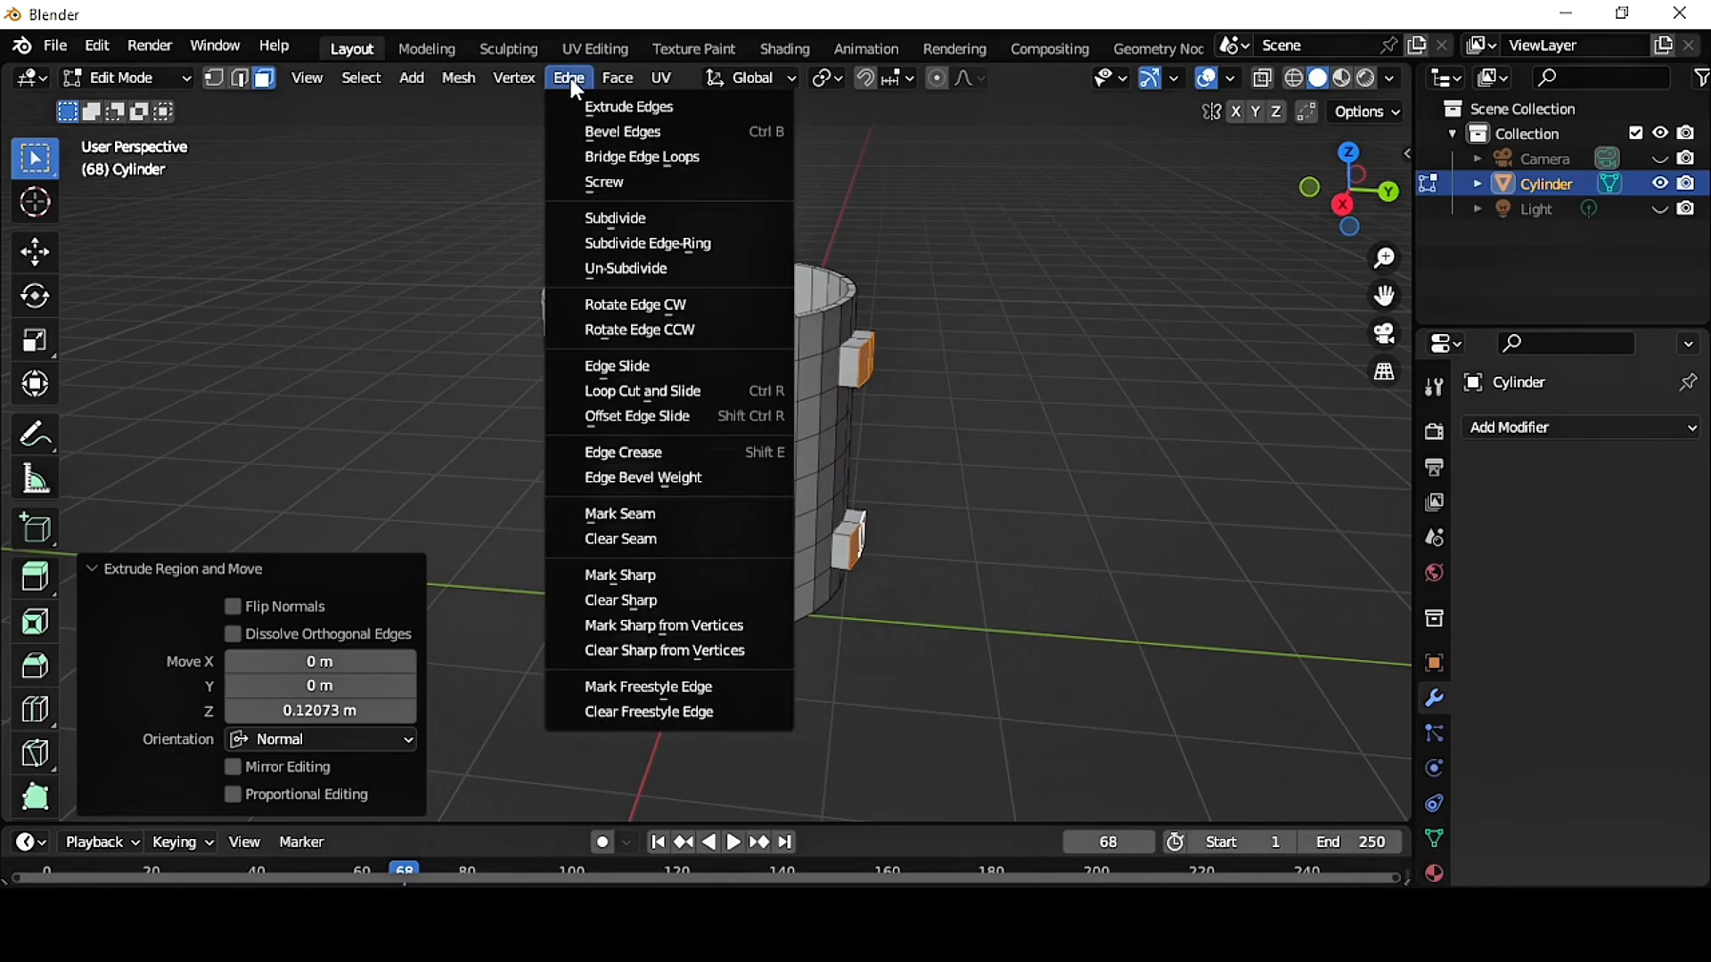
pyautogui.click(639, 153)
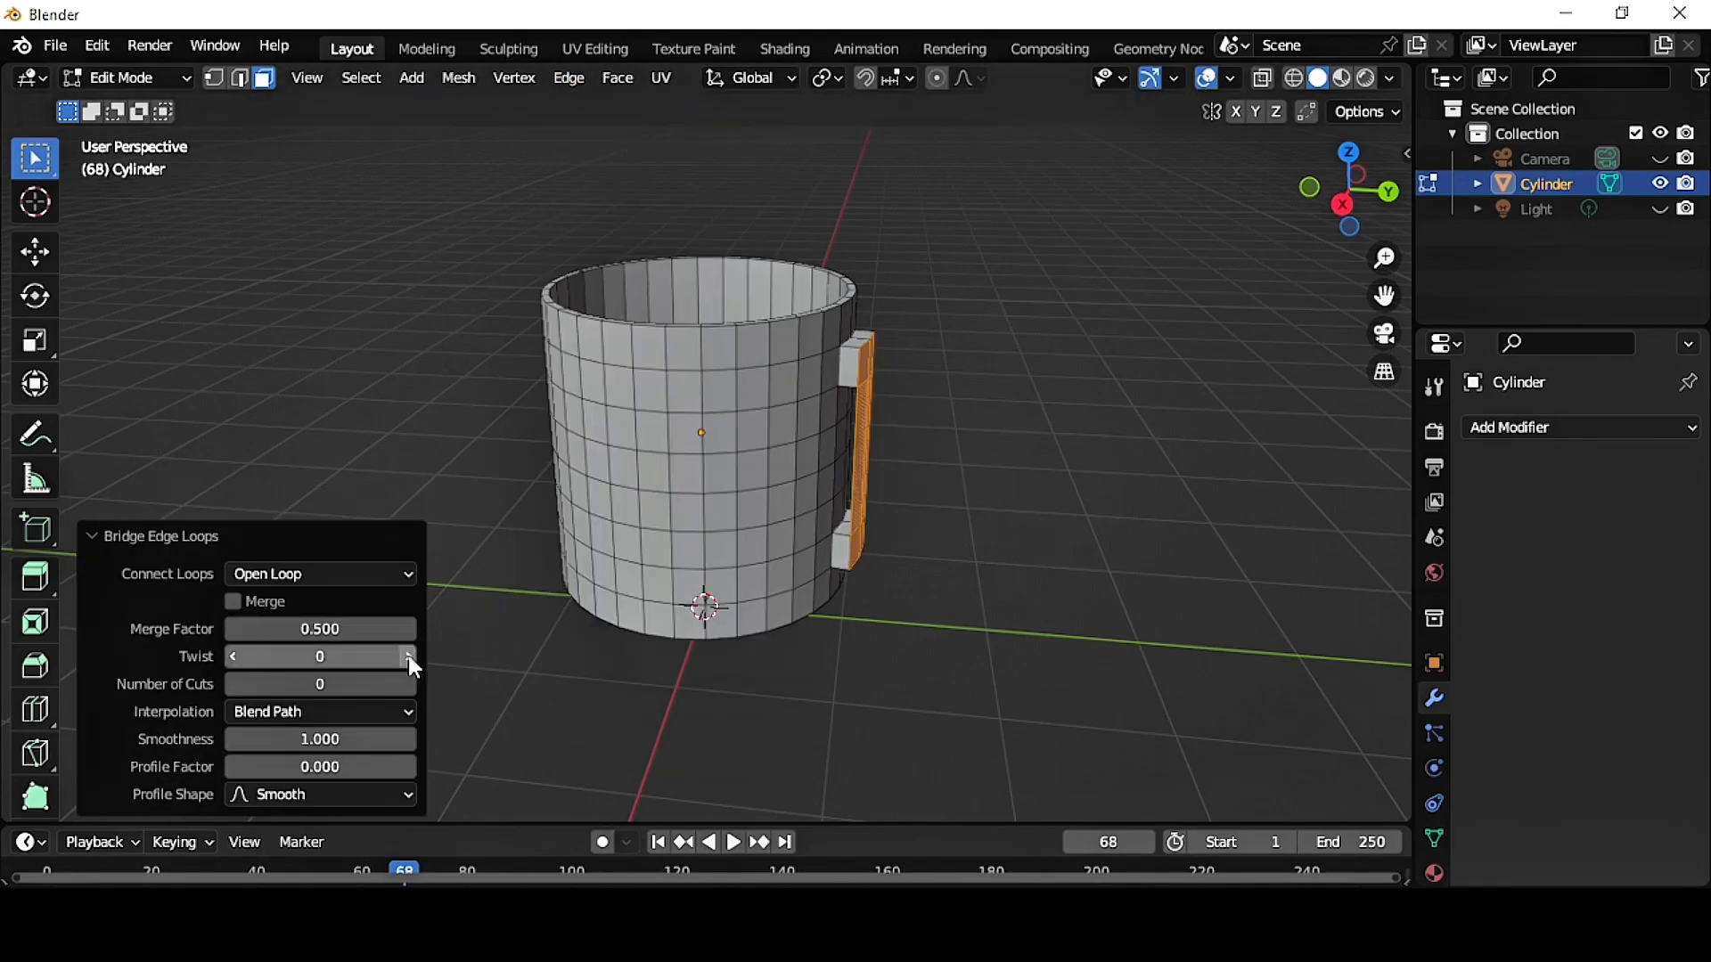
pyautogui.click(357, 685)
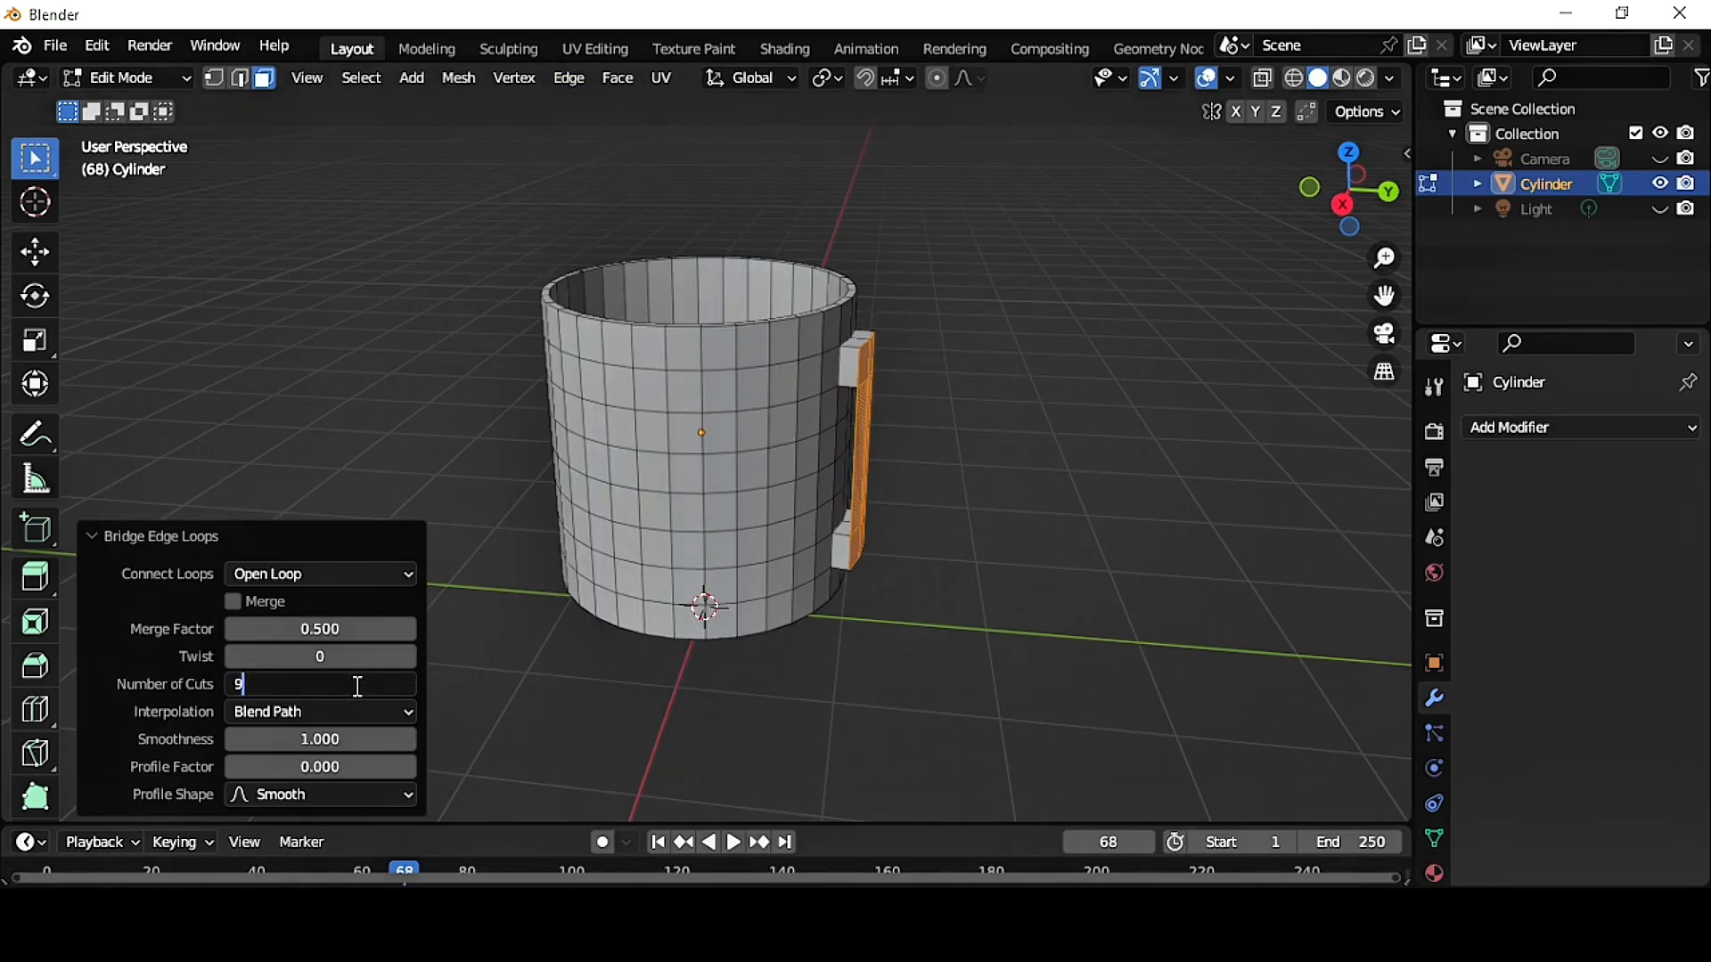
pyautogui.press('Return')
# - Set the bridge's interpolation to Blend Surface to curve the handle outward, and deselect the handle faces
pyautogui.moveTo(1182, 558); pyautogui.dragTo(1031, 553, button='middle')
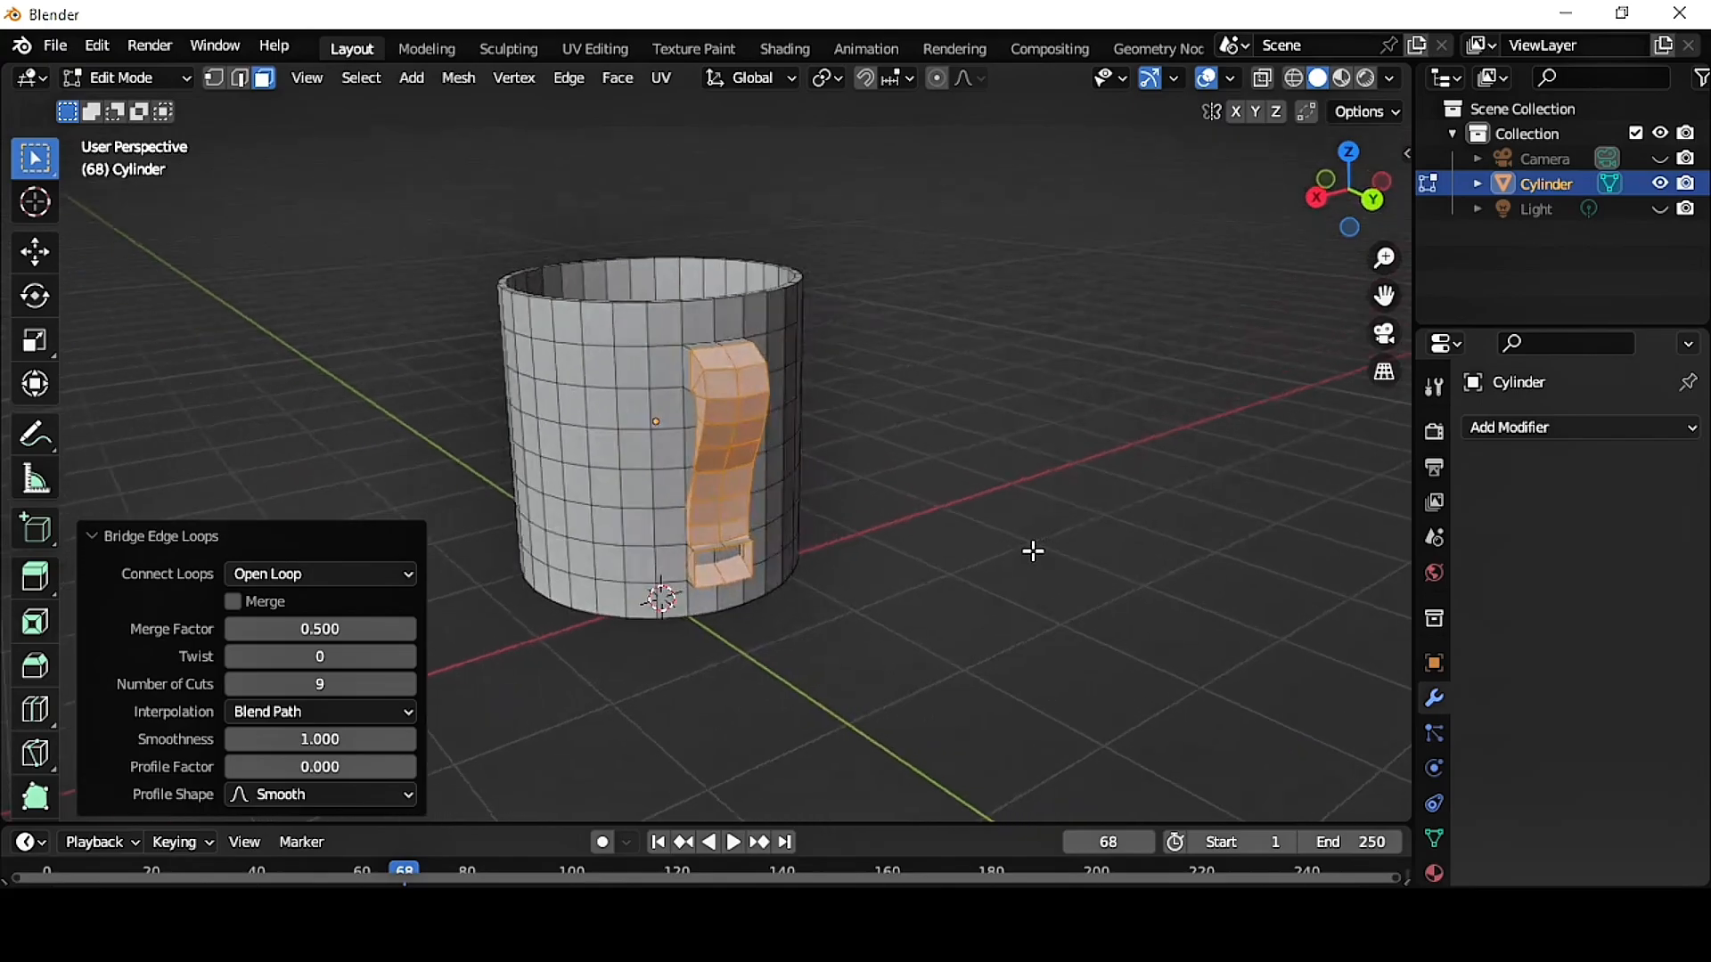
pyautogui.moveTo(853, 568); pyautogui.dragTo(918, 584, button='middle')
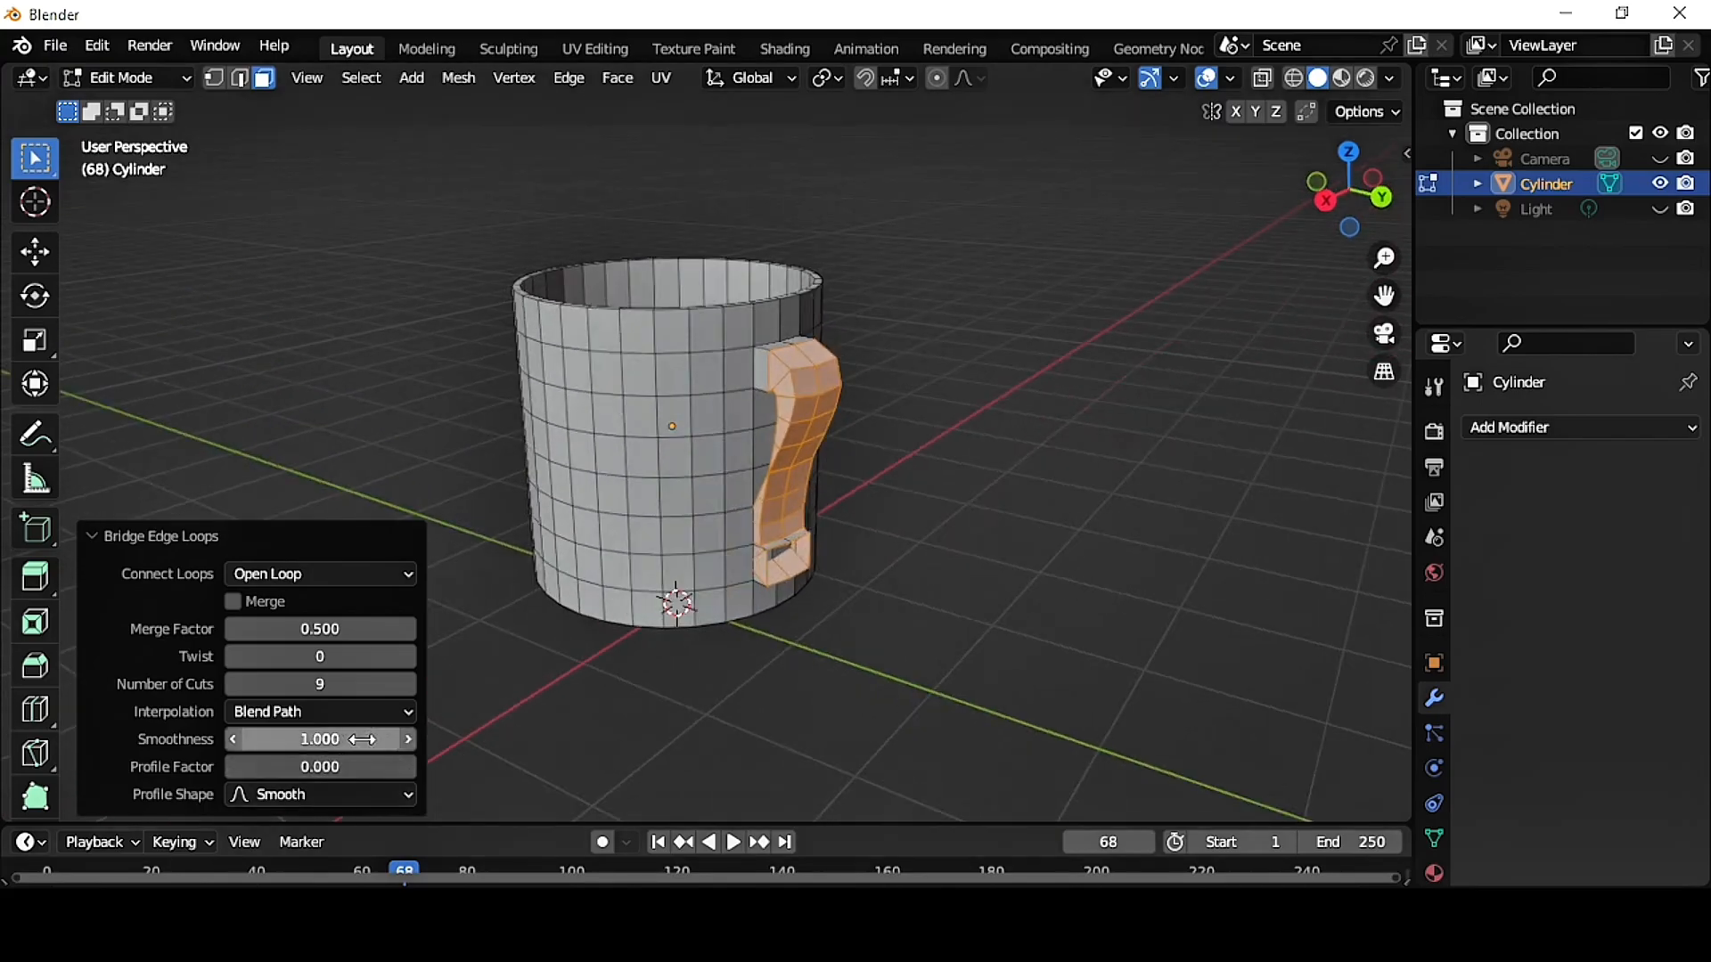
pyautogui.click(401, 712)
pyautogui.click(361, 793)
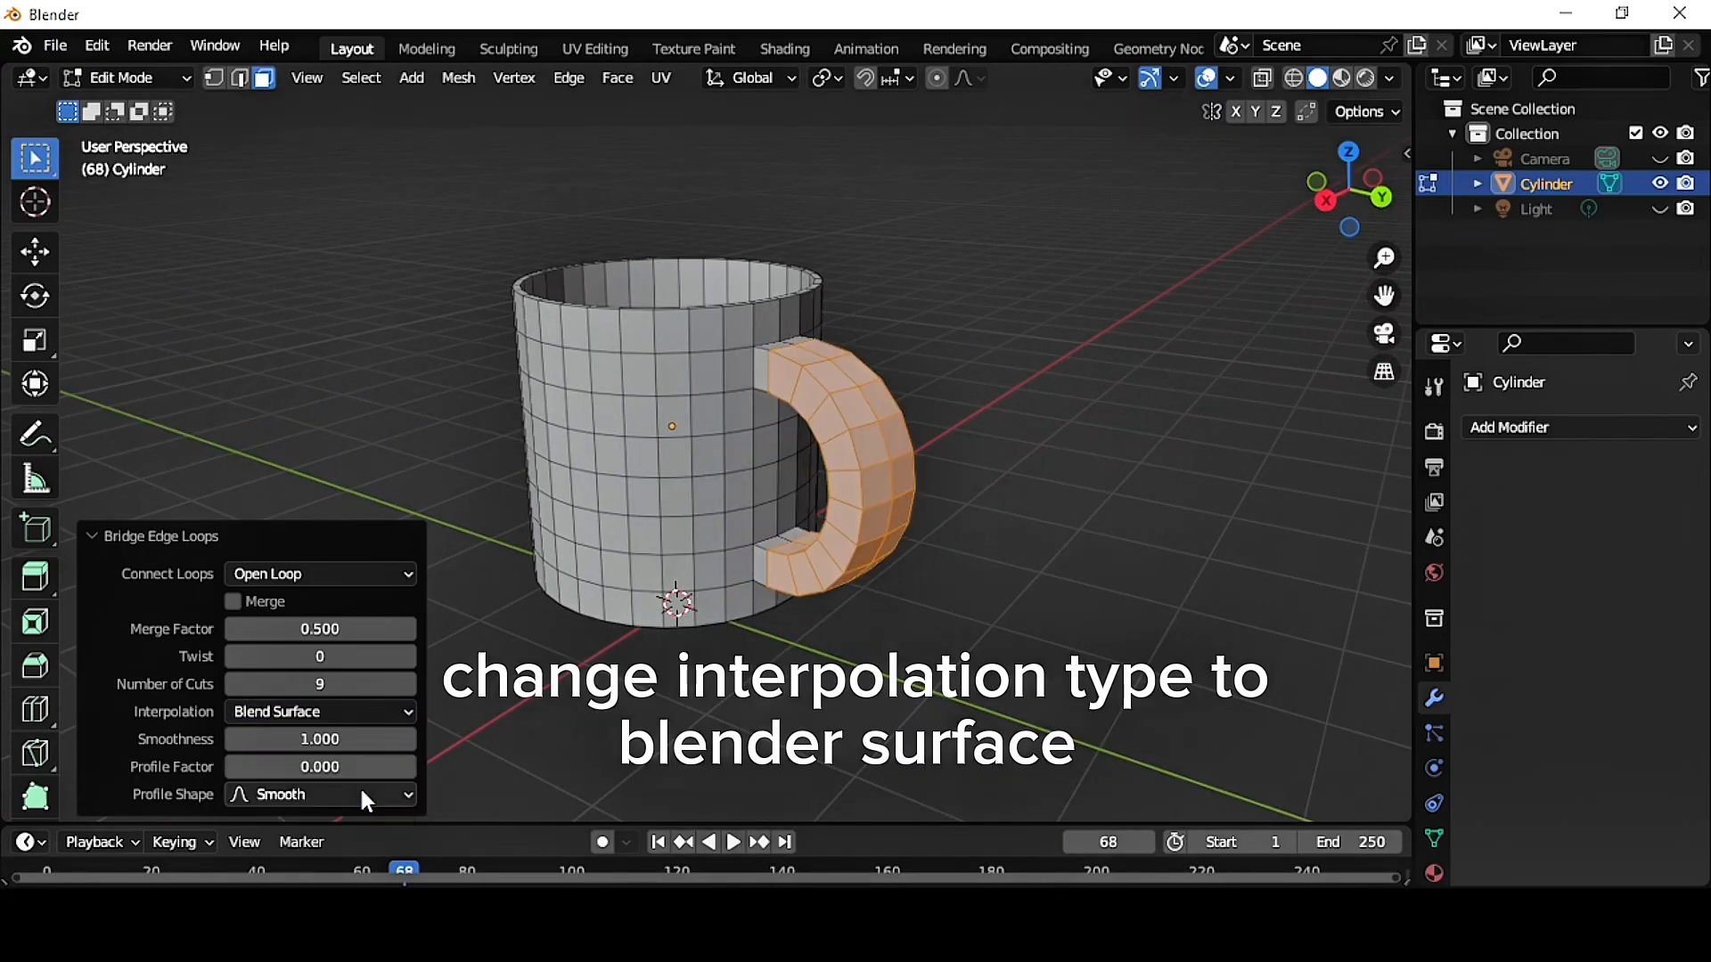
pyautogui.moveTo(891, 650); pyautogui.dragTo(922, 670, button='middle')
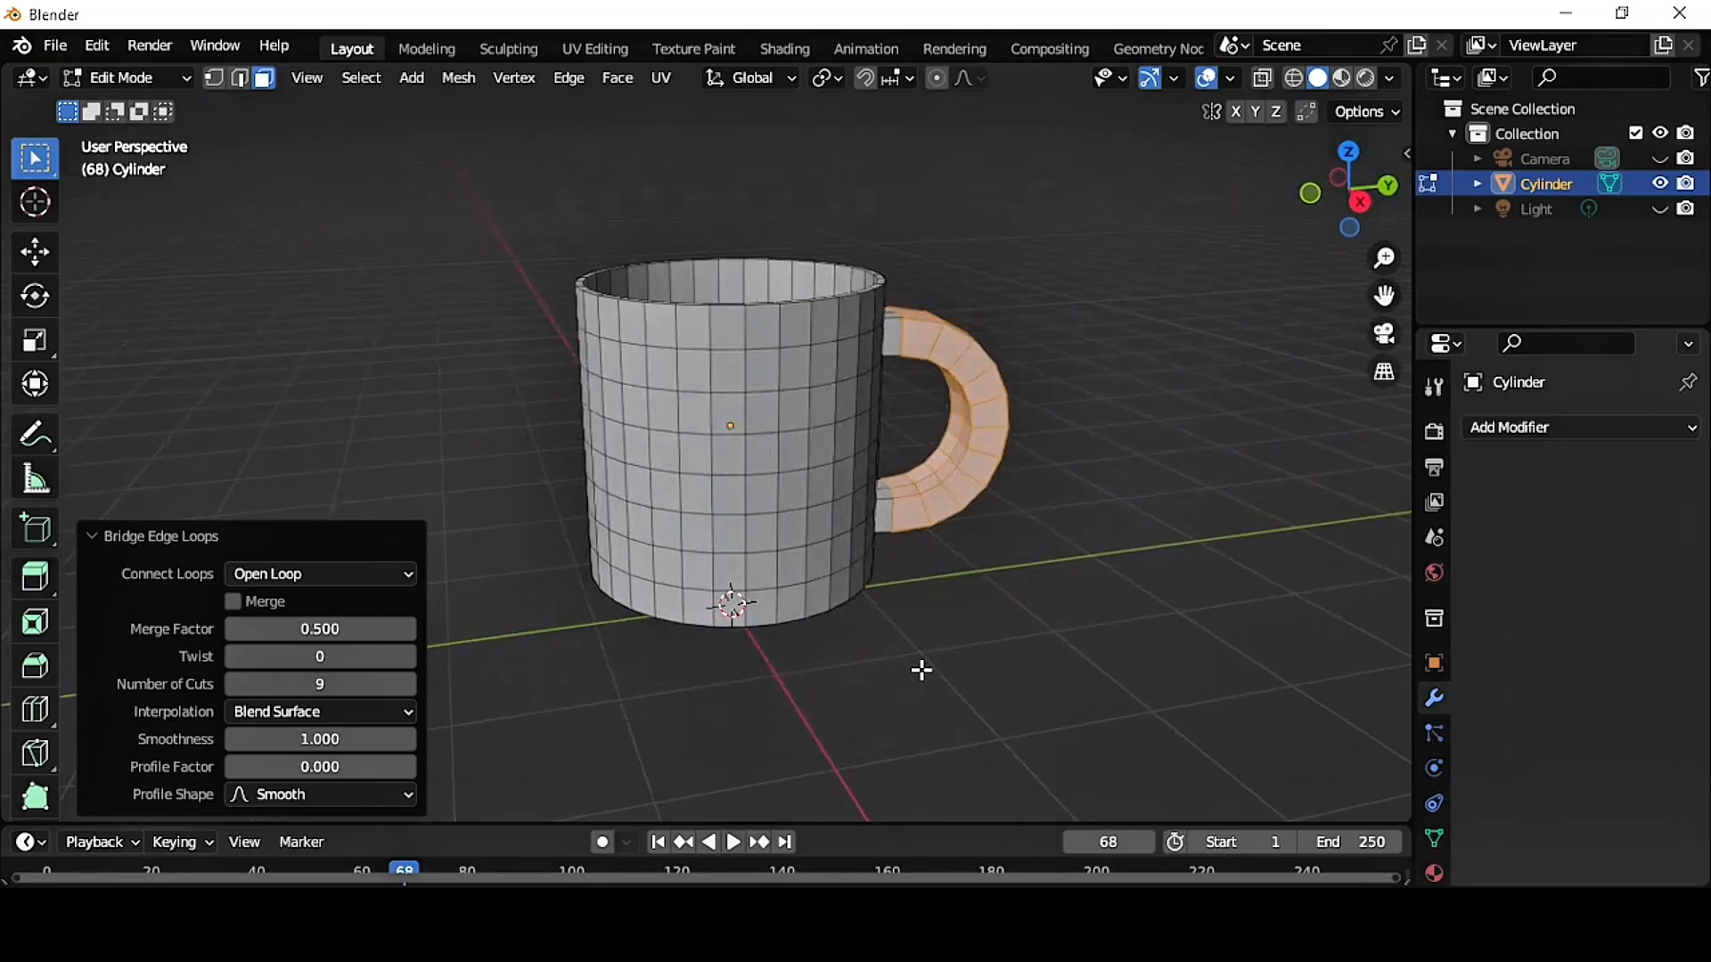
pyautogui.click(523, 621)
# - Return to Object Mode and add a Subdivision Surface modifier to the mug with viewport level 2 and render level 3
pyautogui.moveTo(523, 622); pyautogui.dragTo(491, 649, button='middle')
pyautogui.click(153, 76)
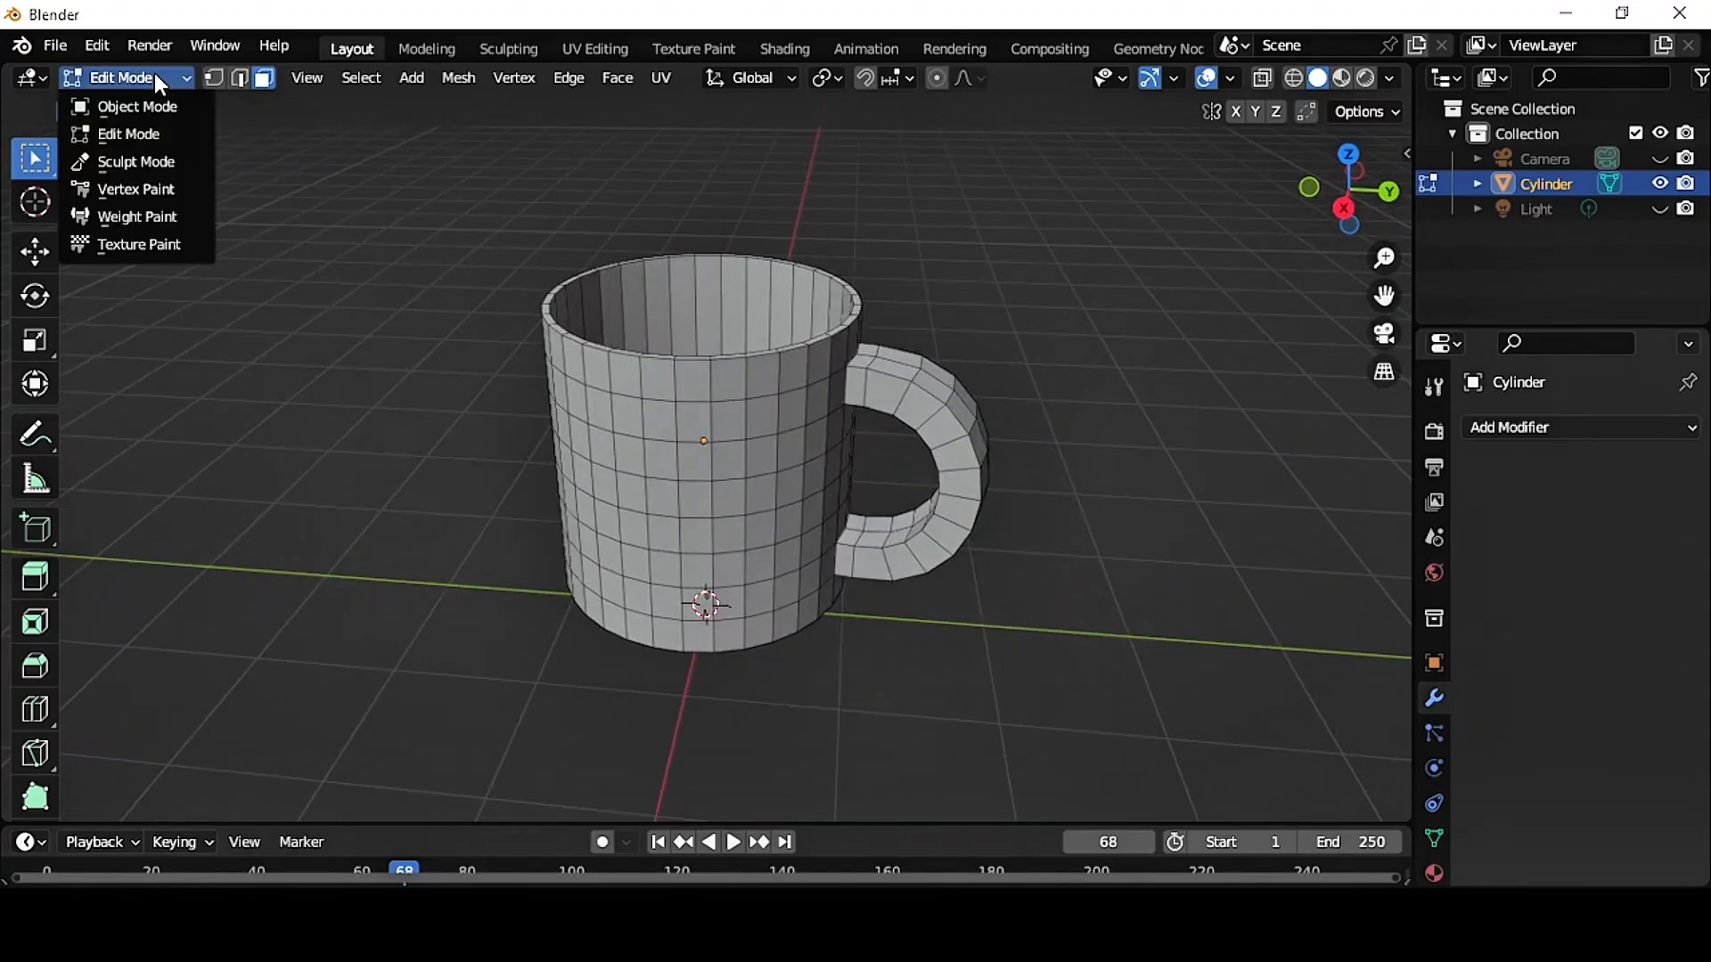
pyautogui.click(158, 99)
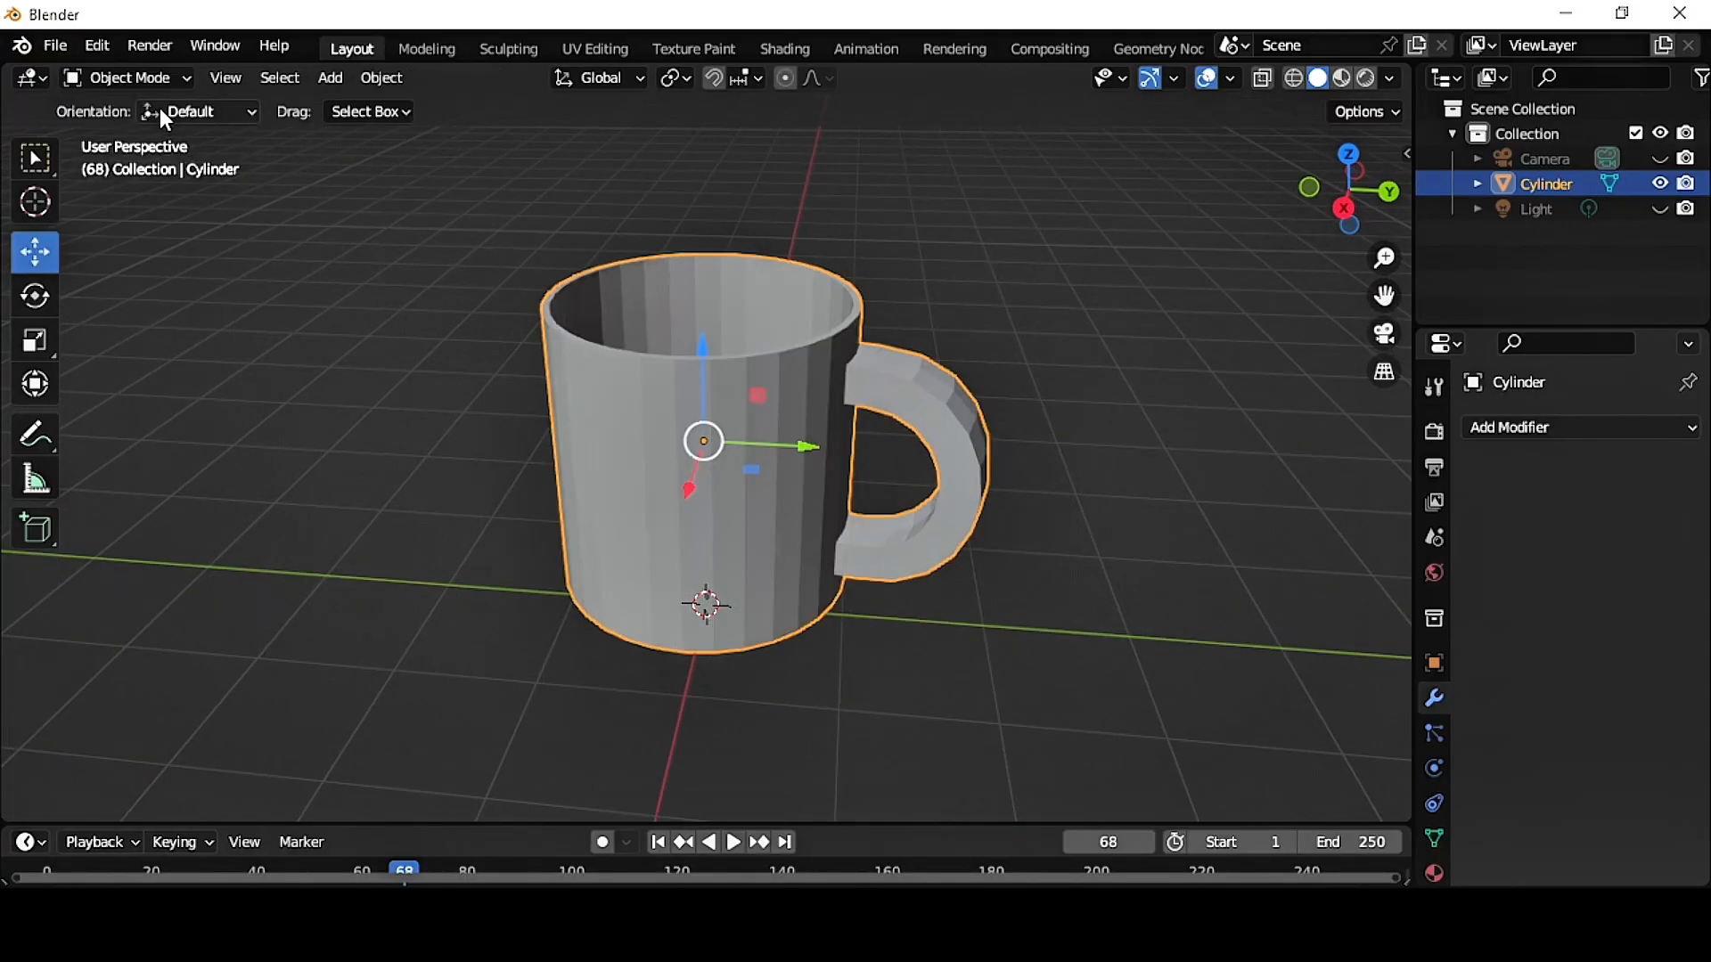
pyautogui.click(1506, 427)
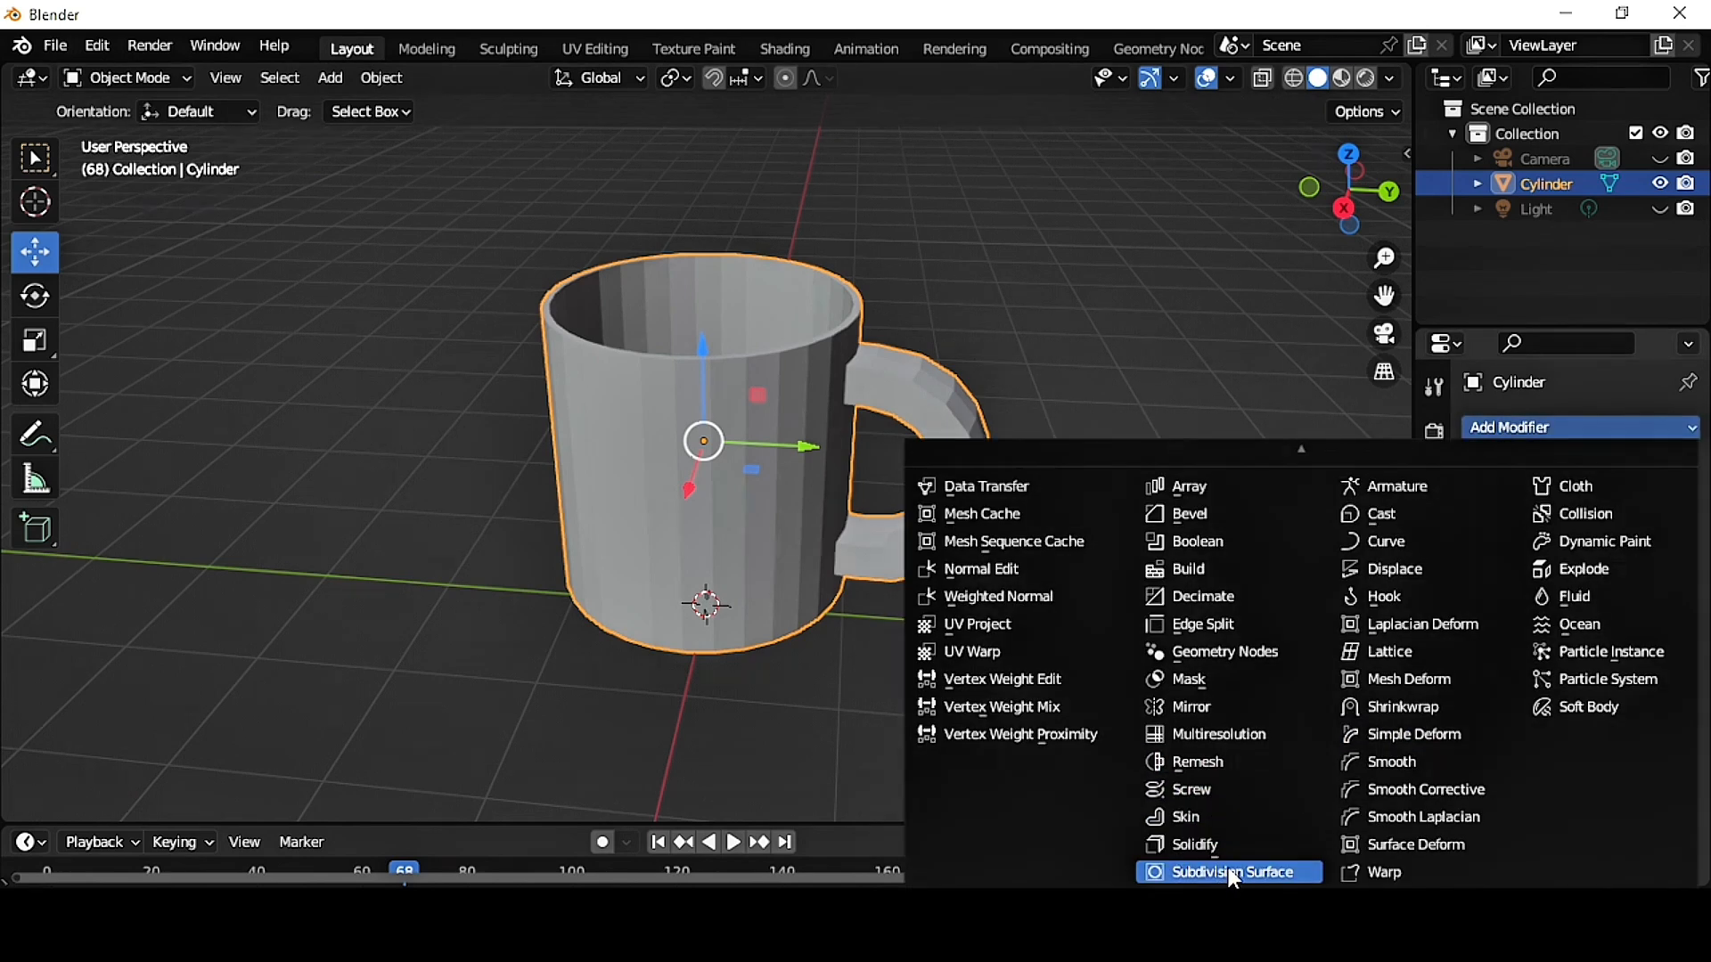
pyautogui.click(1239, 873)
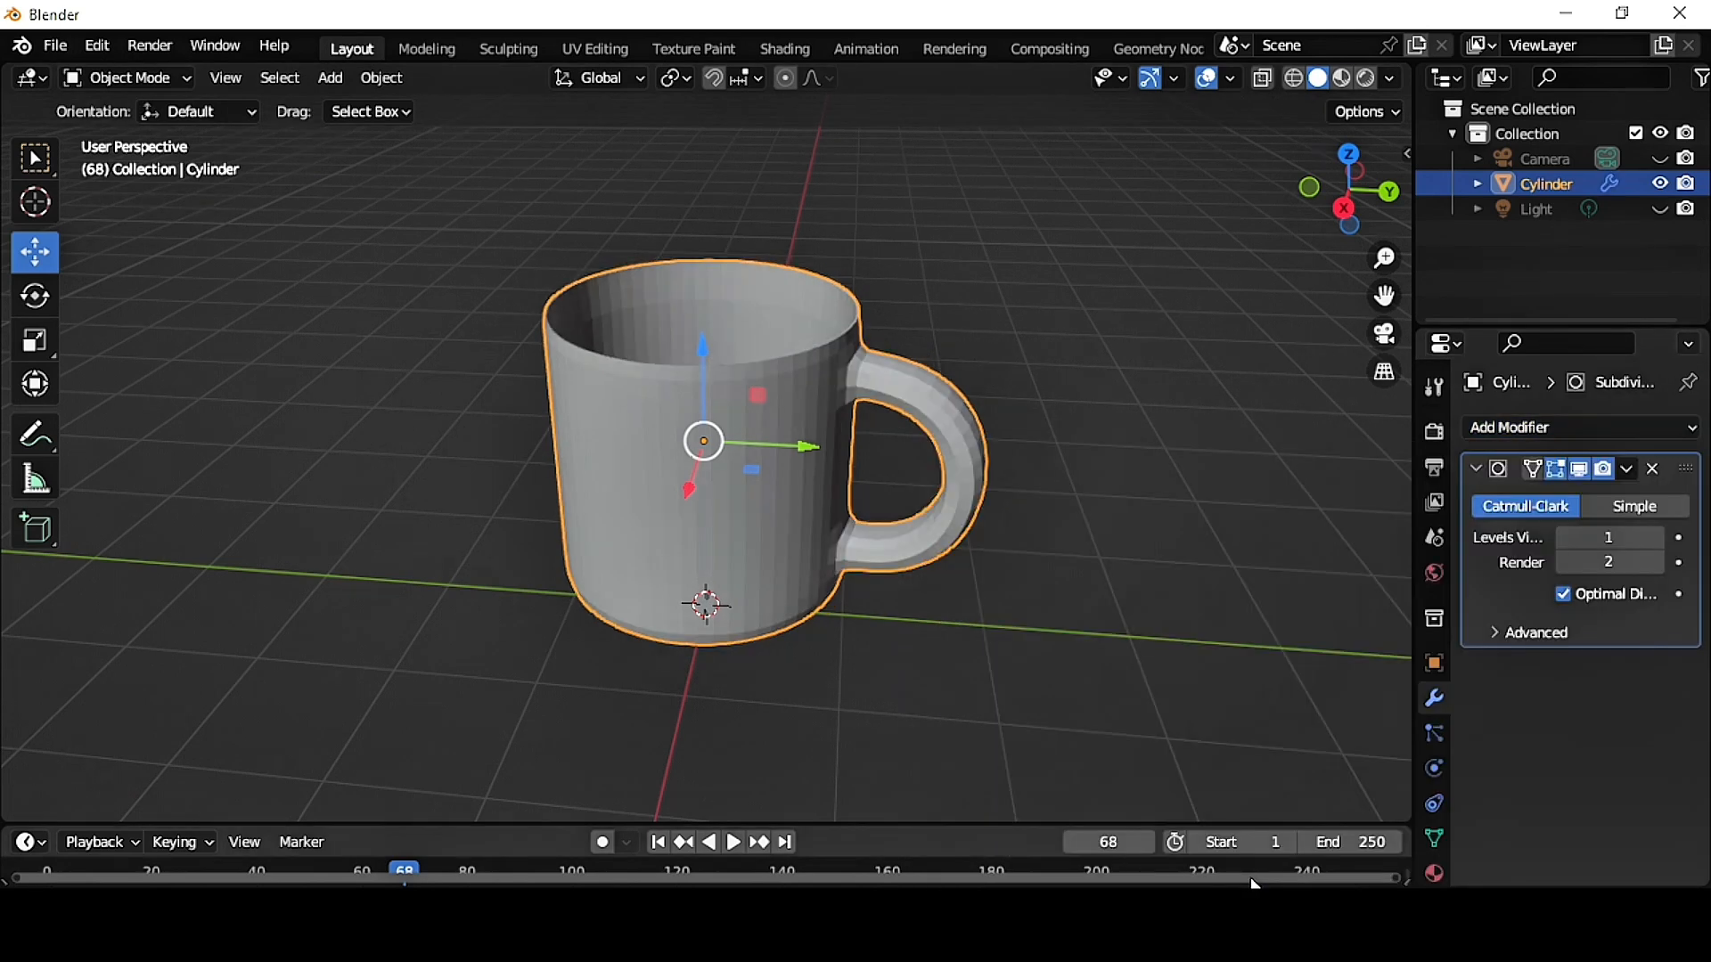
pyautogui.click(1658, 538)
pyautogui.click(1658, 562)
# - Apply smooth shading to the mug
pyautogui.moveTo(1178, 634); pyautogui.dragTo(1242, 622, button='middle')
pyautogui.scroll(1, 866, 501)
pyautogui.rightClick(846, 346)
pyautogui.click(846, 352)
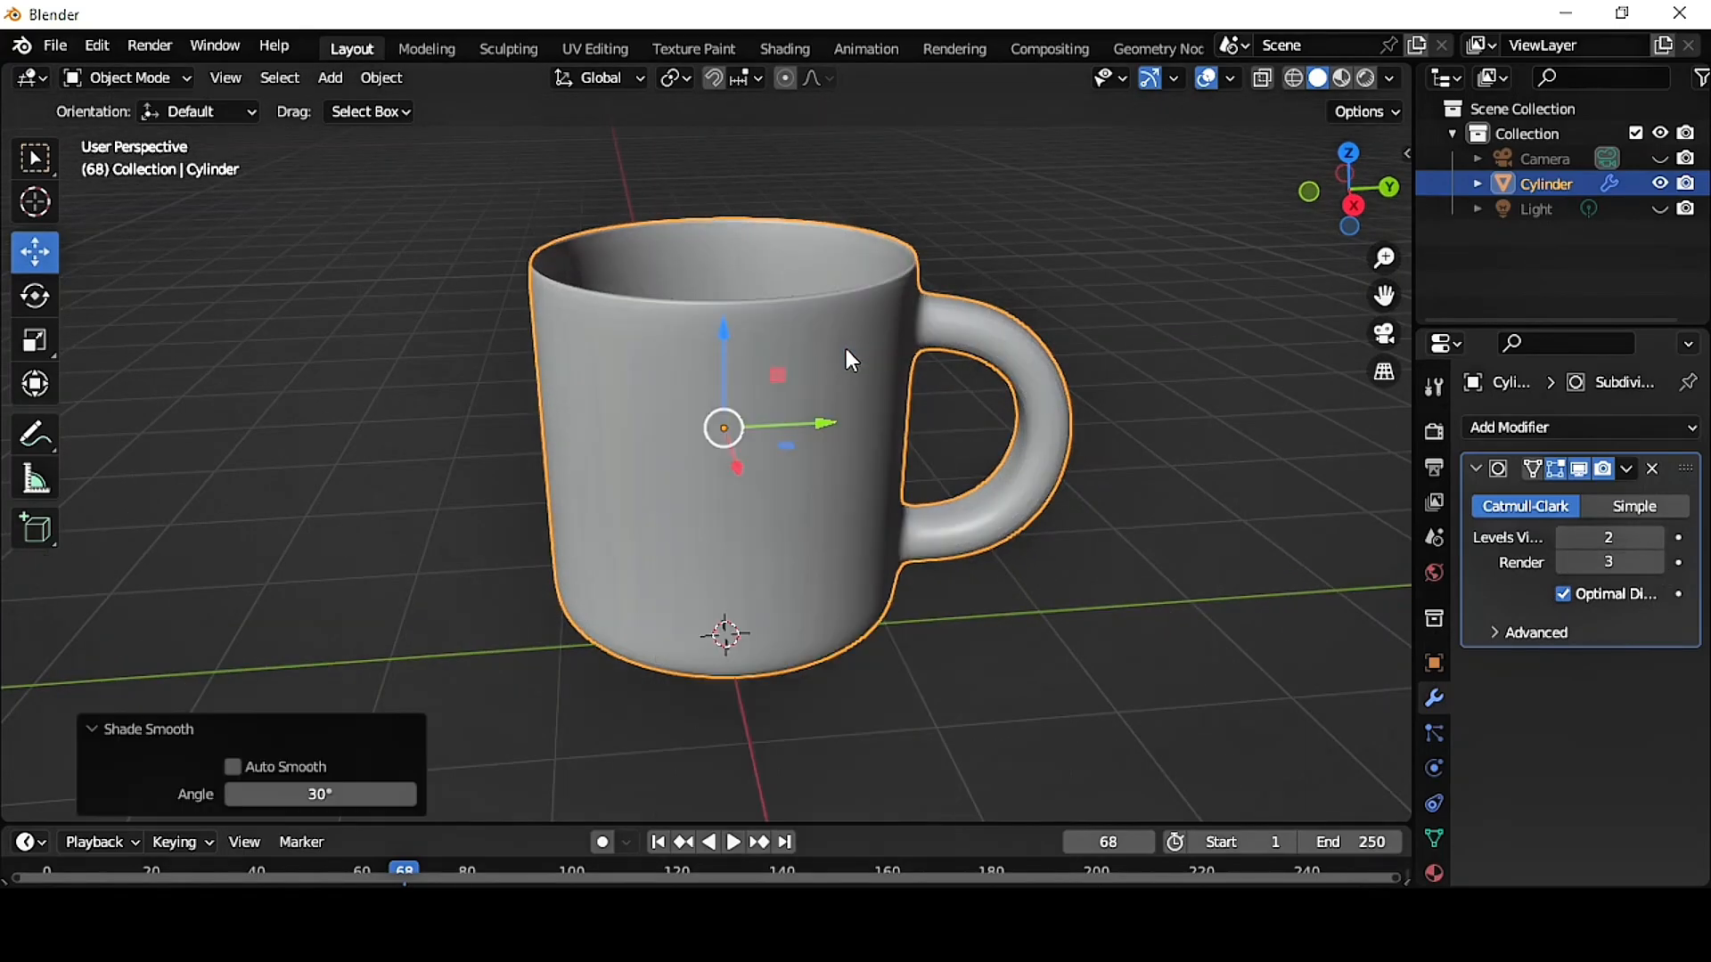
# - In Edit Mode, add one loop cut around the cup's inner wall and slide it close to the rim, factor about -0.97
pyautogui.click(164, 79)
pyautogui.click(171, 132)
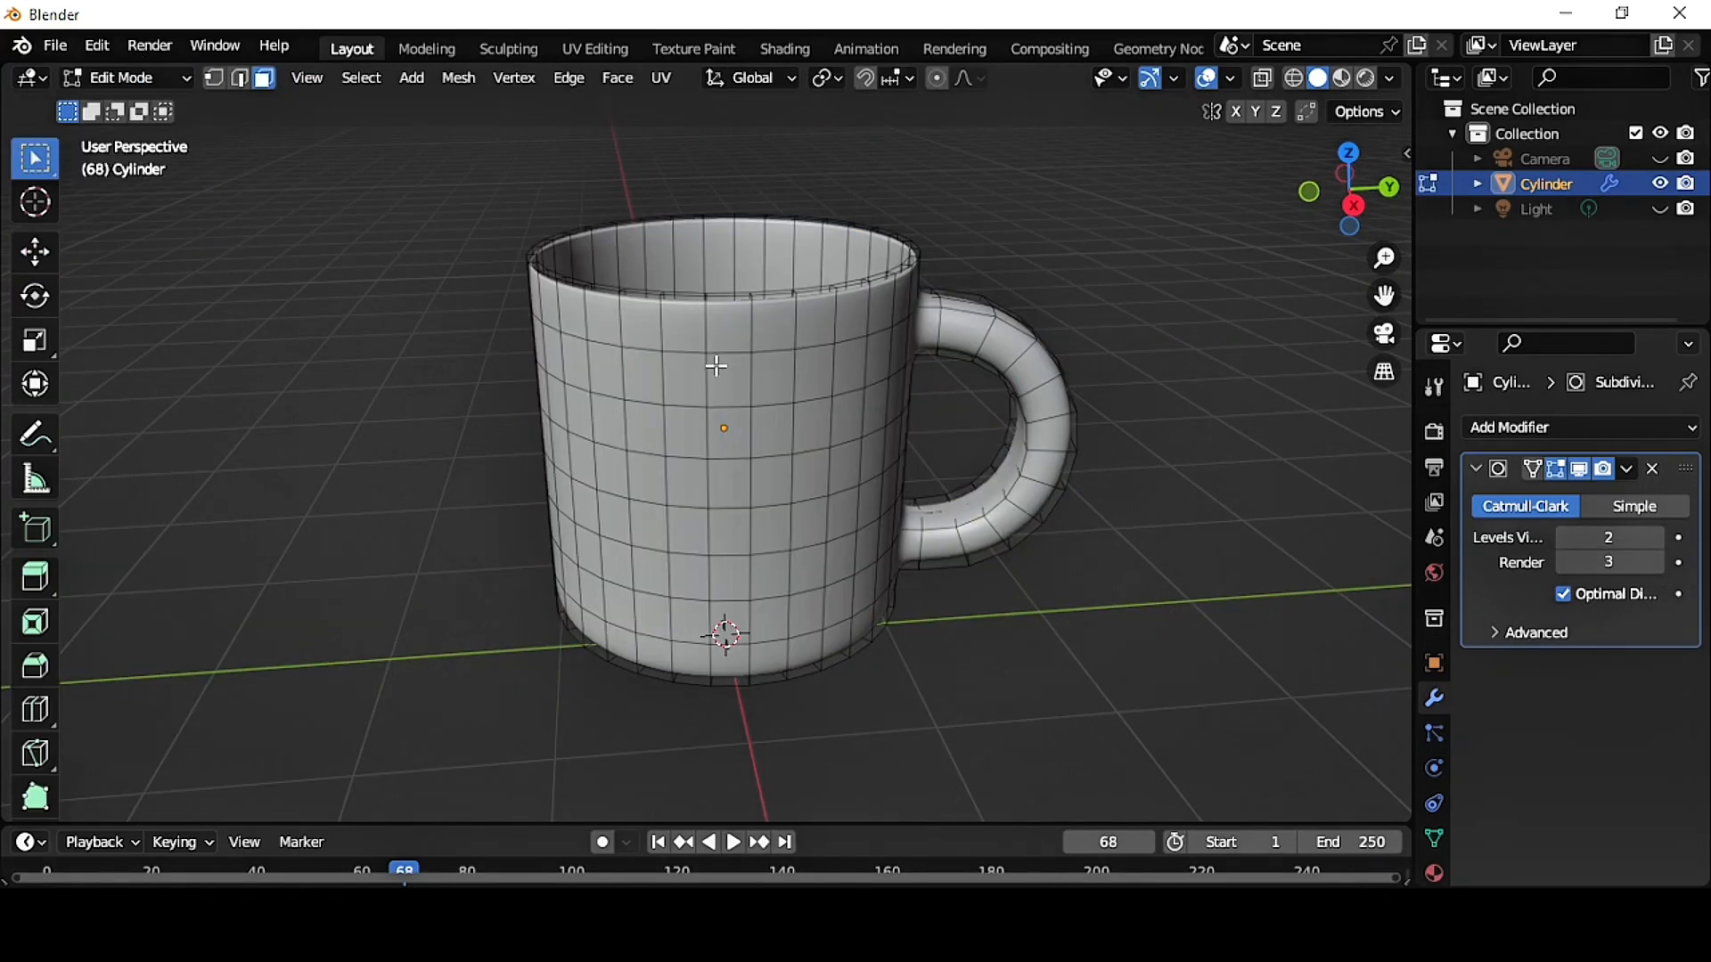
pyautogui.moveTo(713, 363); pyautogui.dragTo(691, 443, button='middle')
pyautogui.hotkey('ctrl', 'r')
pyautogui.click(723, 332)
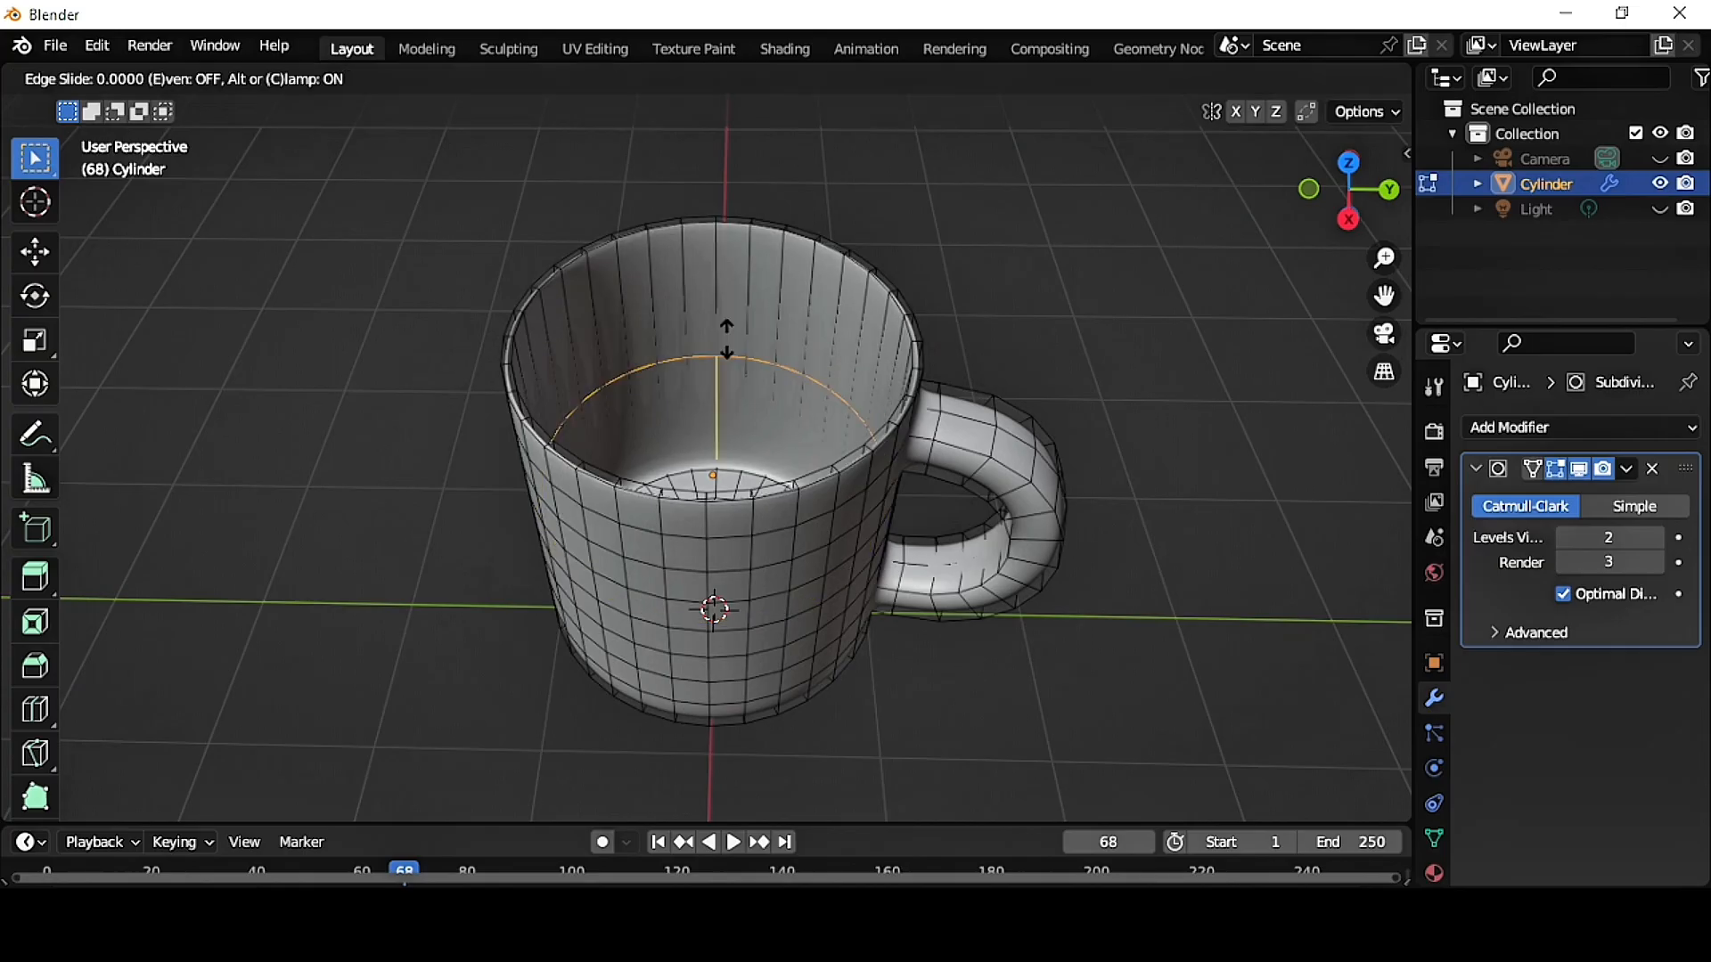
pyautogui.click(697, 233)
# - Add two loop cuts along the rim's top face, one slid fully to the inner edge and one fully to the outer edge
pyautogui.scroll(3, 859, 404)
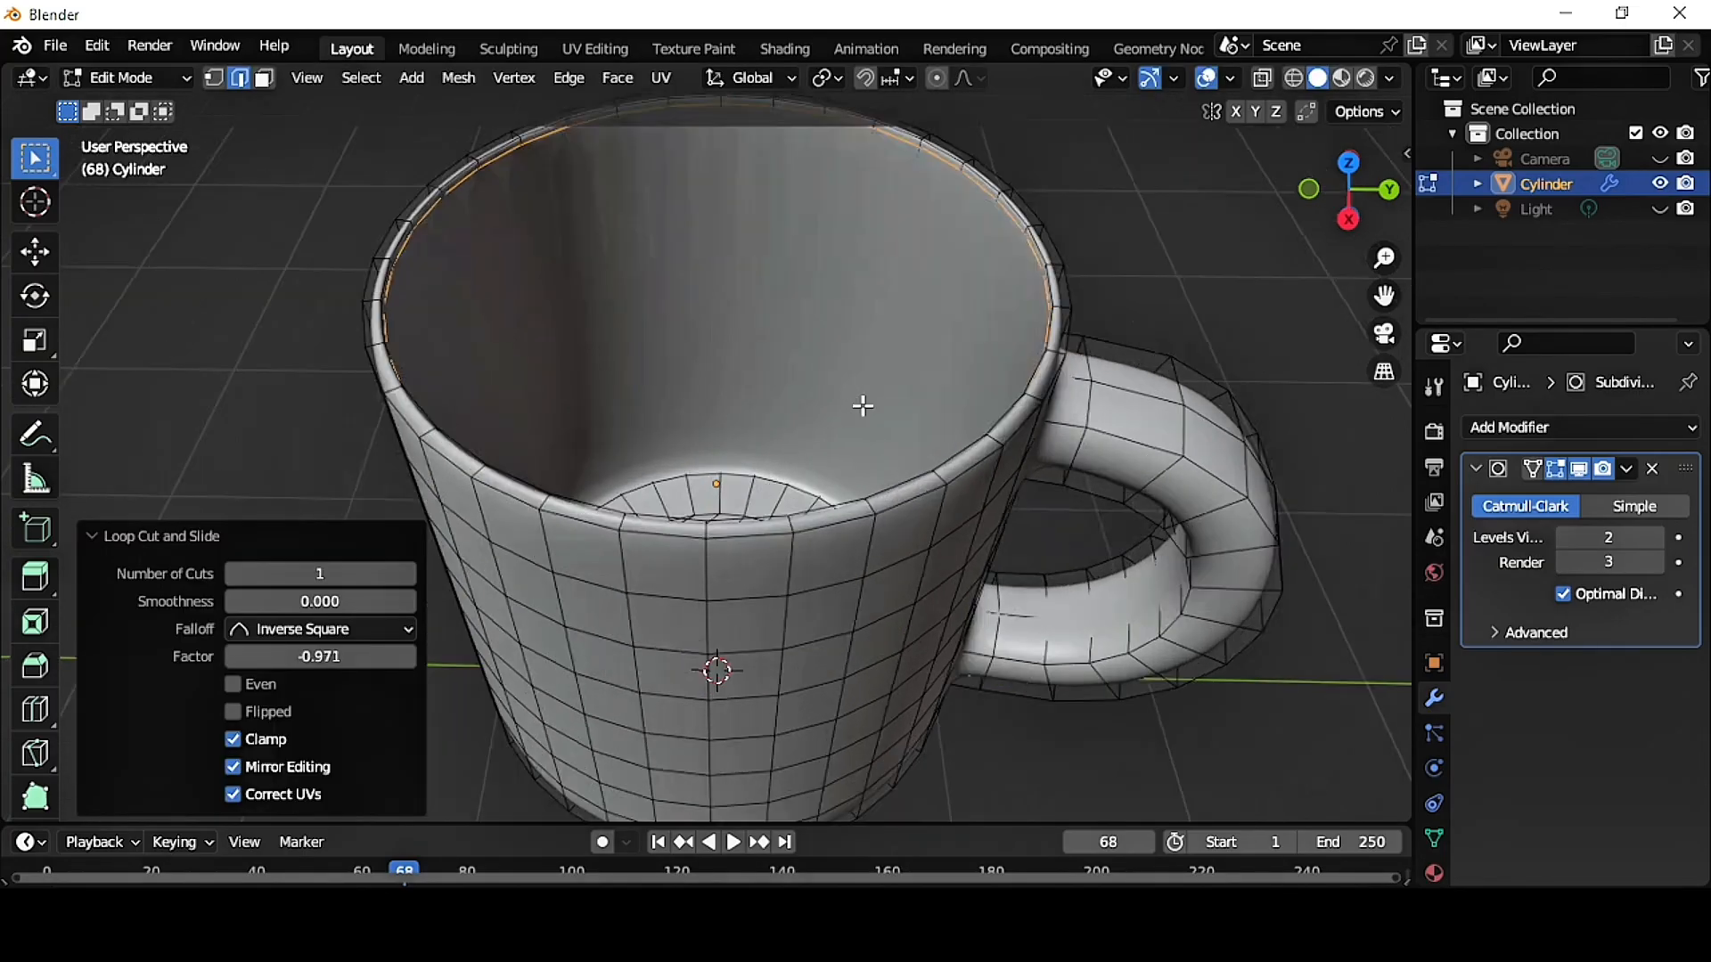
pyautogui.hotkey('ctrl', 'r')
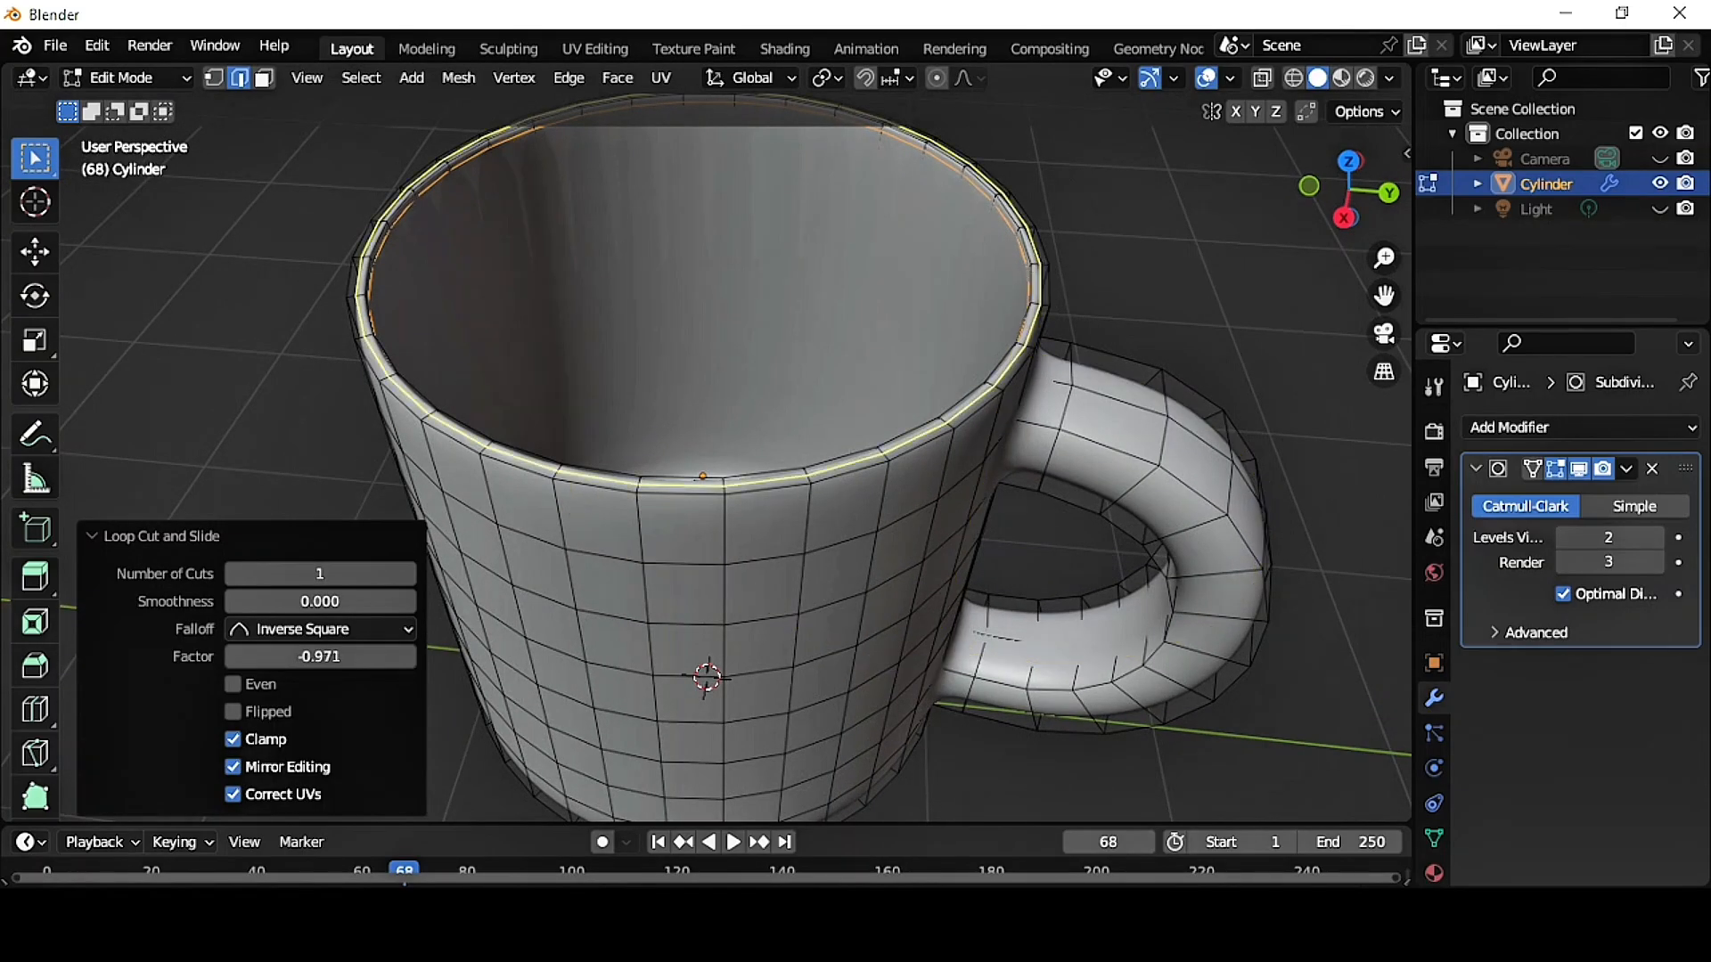
pyautogui.click(1032, 259)
pyautogui.click(1042, 258)
pyautogui.hotkey('ctrl', 'r')
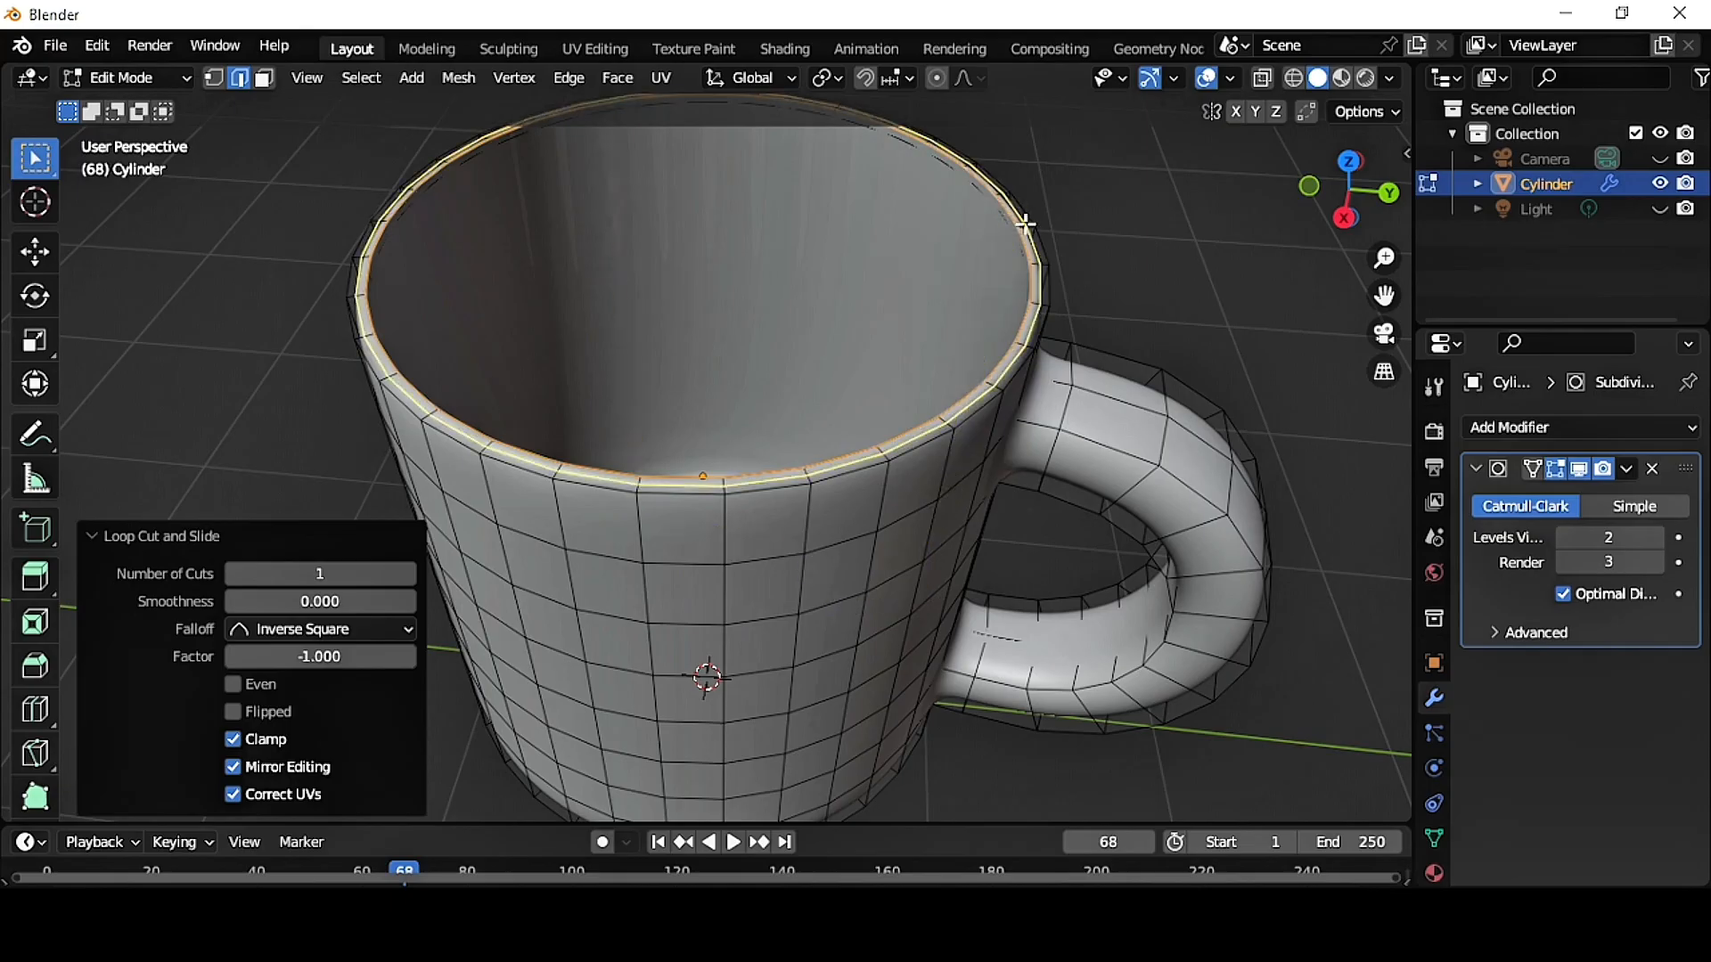
pyautogui.click(1027, 221)
pyautogui.click(1045, 226)
pyautogui.scroll(-5, 990, 377)
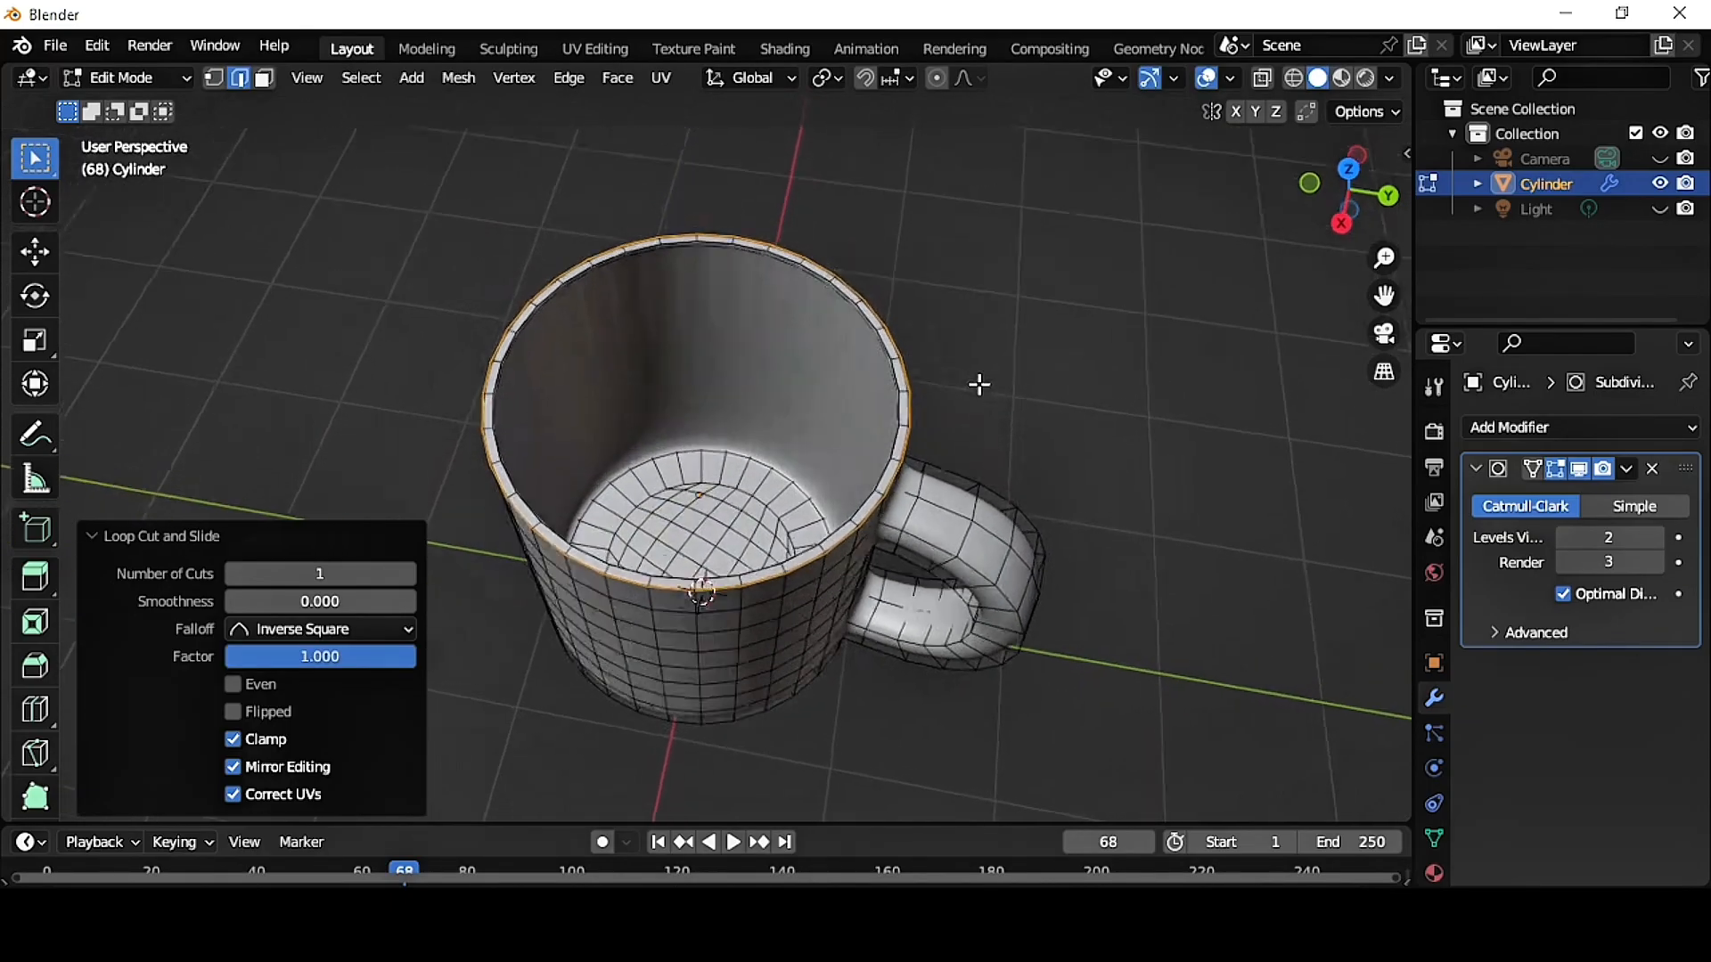
# - Return to Object Mode and deselect the mug
pyautogui.moveTo(978, 378); pyautogui.dragTo(1007, 347, button='middle')
pyautogui.scroll(-2, 1022, 280)
pyautogui.click(159, 78)
pyautogui.click(142, 109)
pyautogui.click(952, 644)
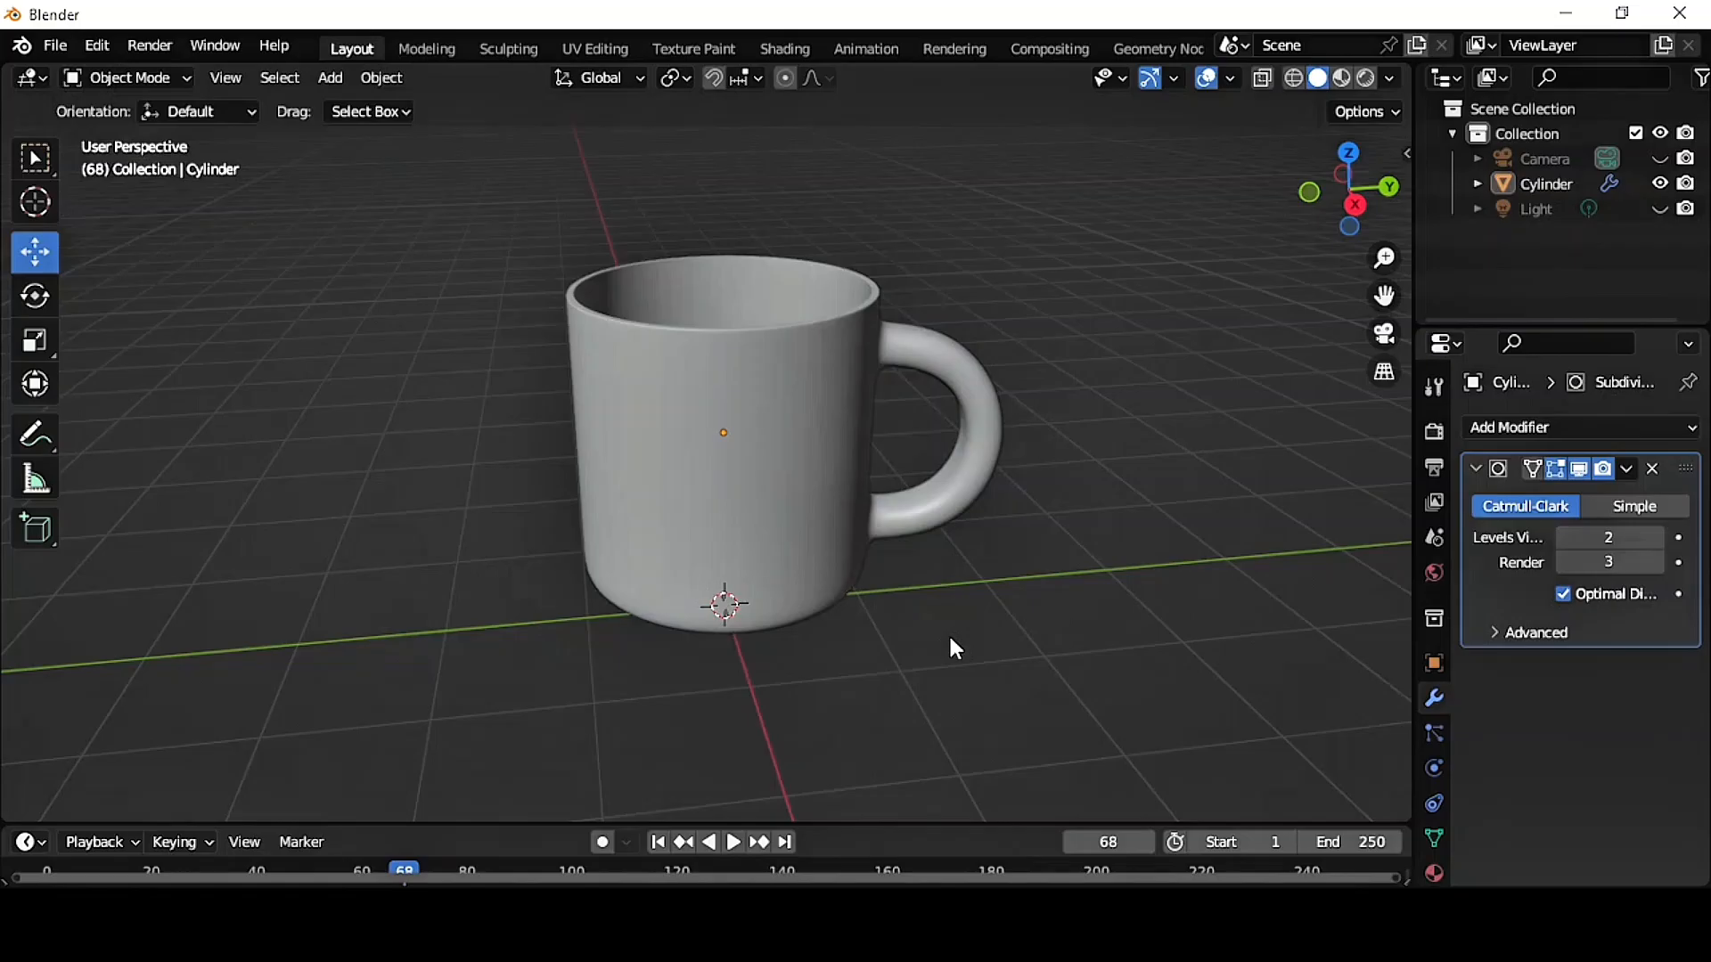
# - Switch the viewport to Material Preview and give the mug a new material with a golden-yellow base color
pyautogui.click(1341, 78)
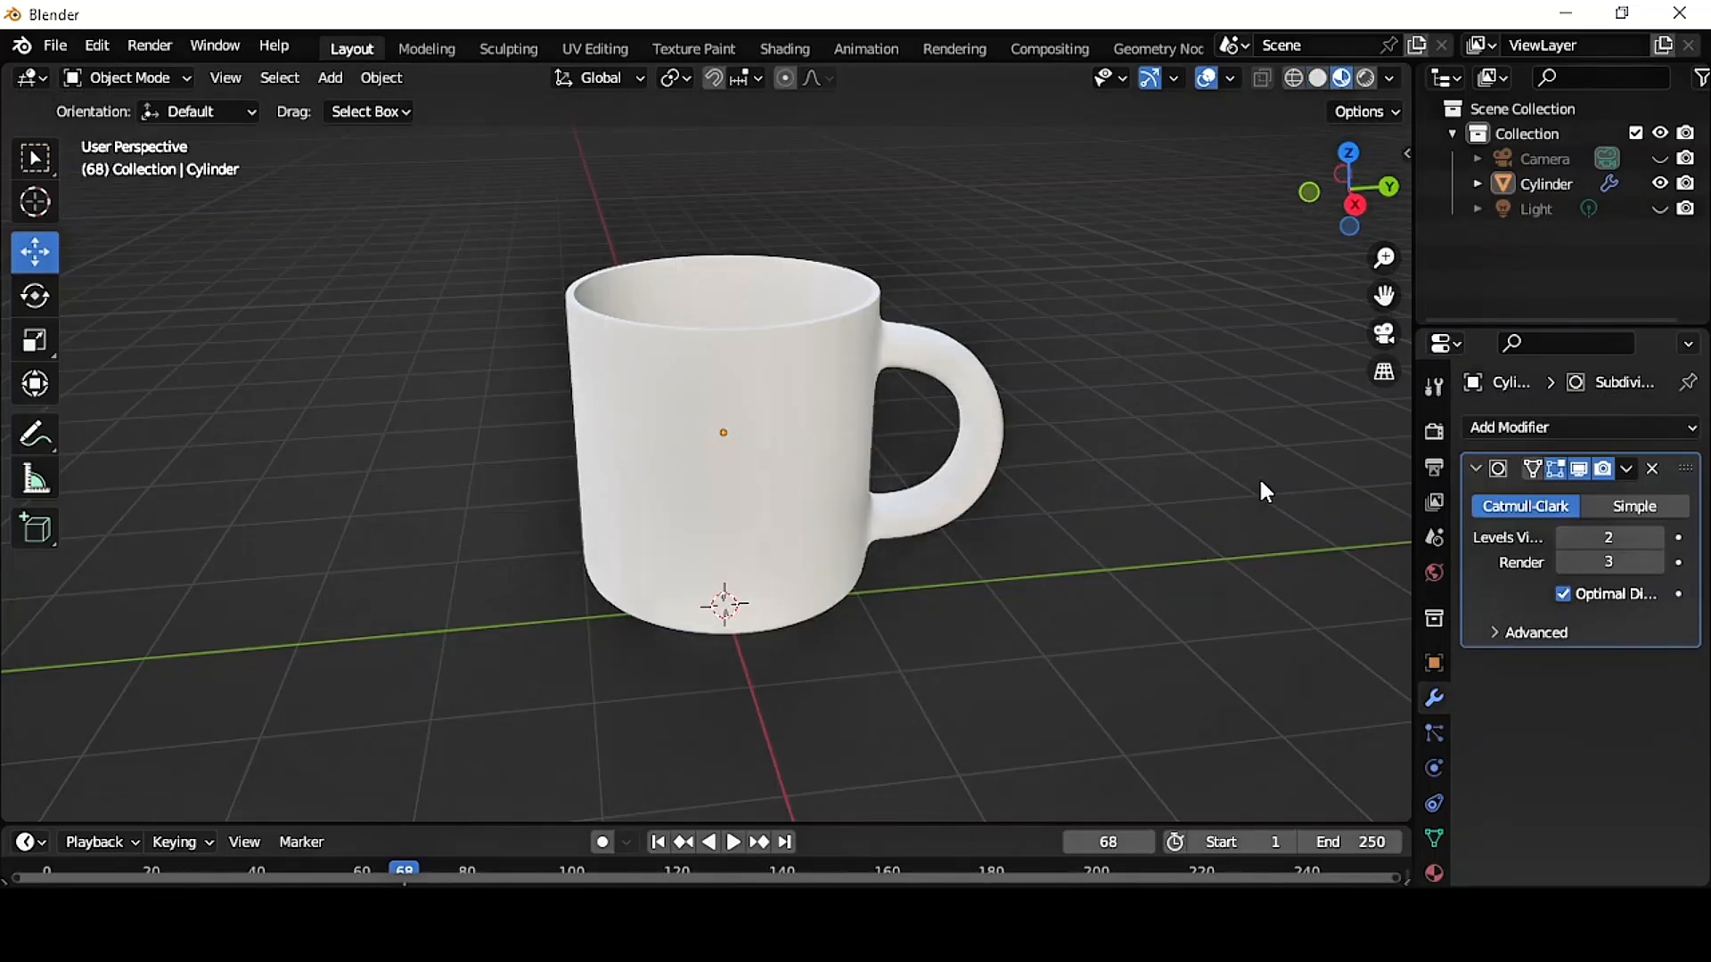
pyautogui.click(1434, 874)
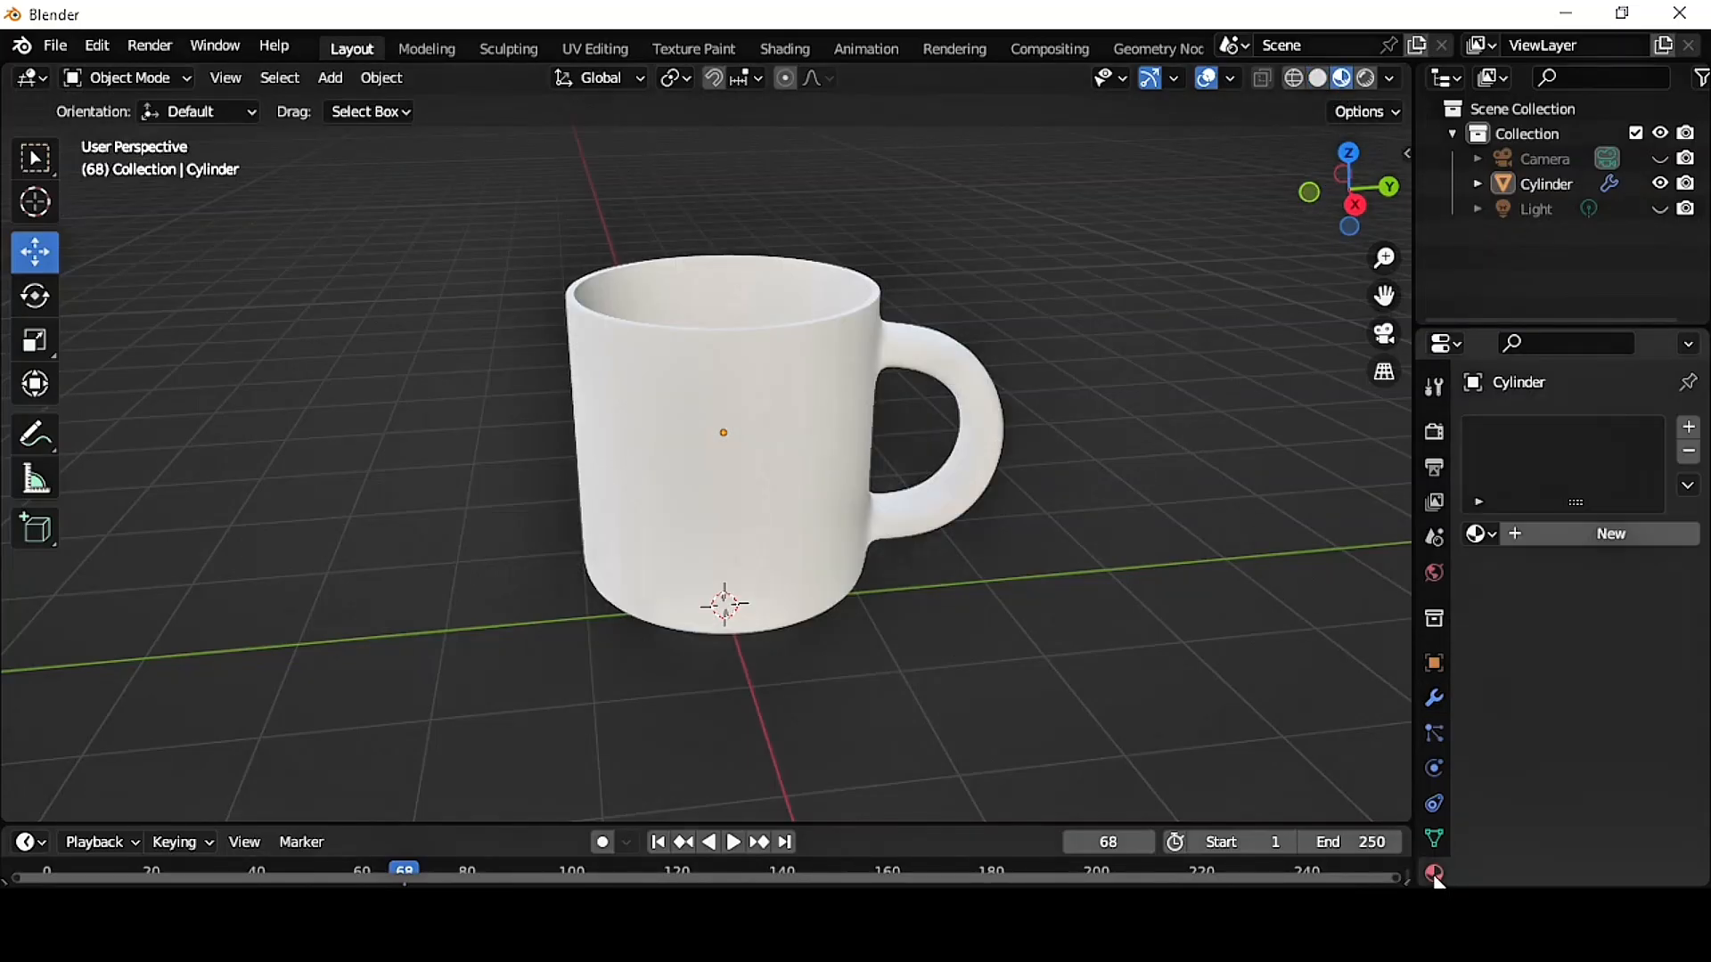
pyautogui.click(1638, 533)
pyautogui.click(1620, 802)
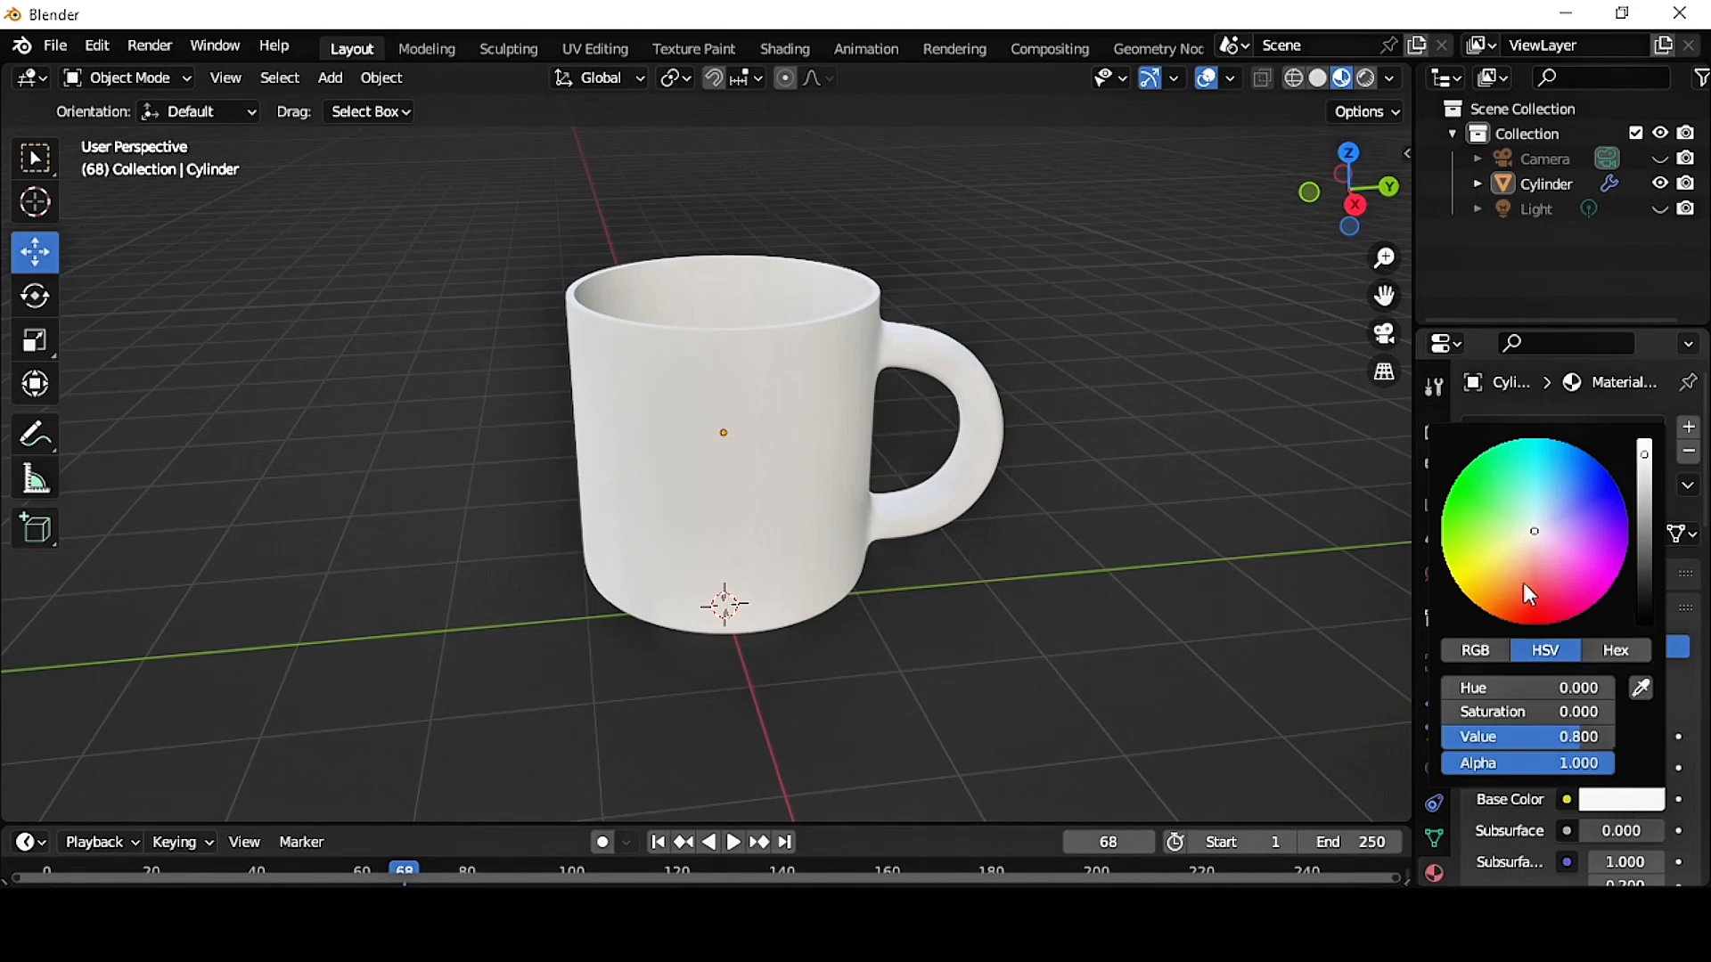
pyautogui.moveTo(1524, 584); pyautogui.dragTo(1486, 592)
# - Lower the mug material's roughness to about 0.254
pyautogui.moveTo(1704, 450); pyautogui.dragTo(1704, 630)
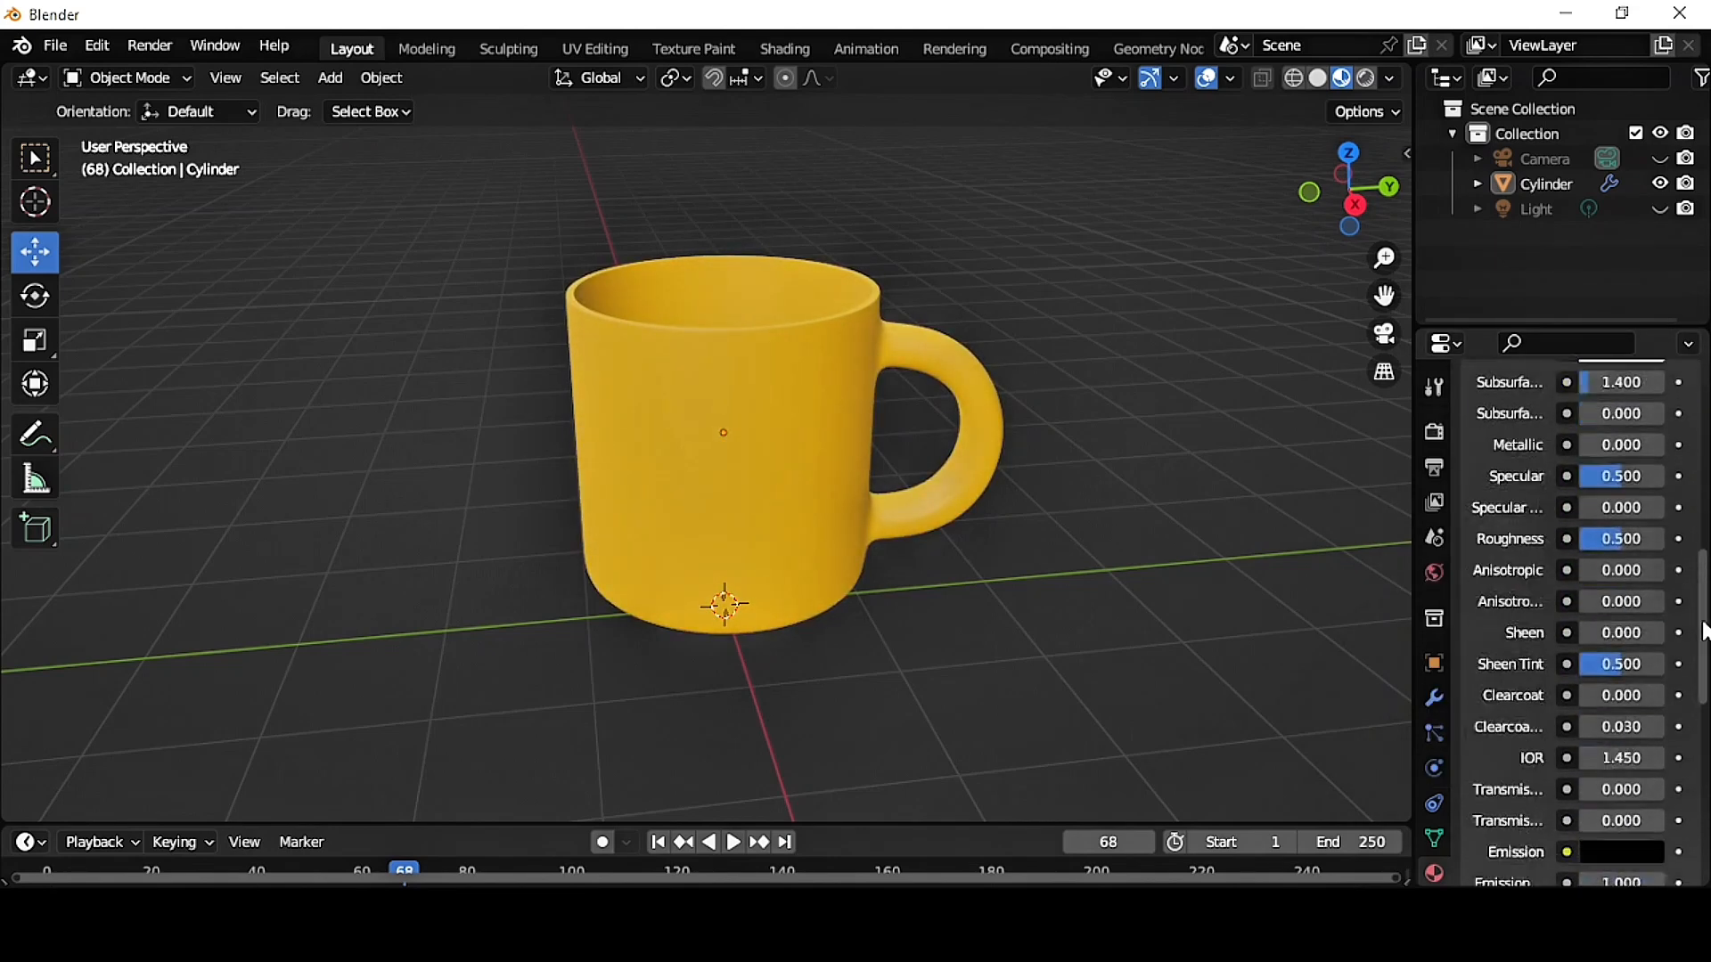
pyautogui.scroll(-2, 1644, 494)
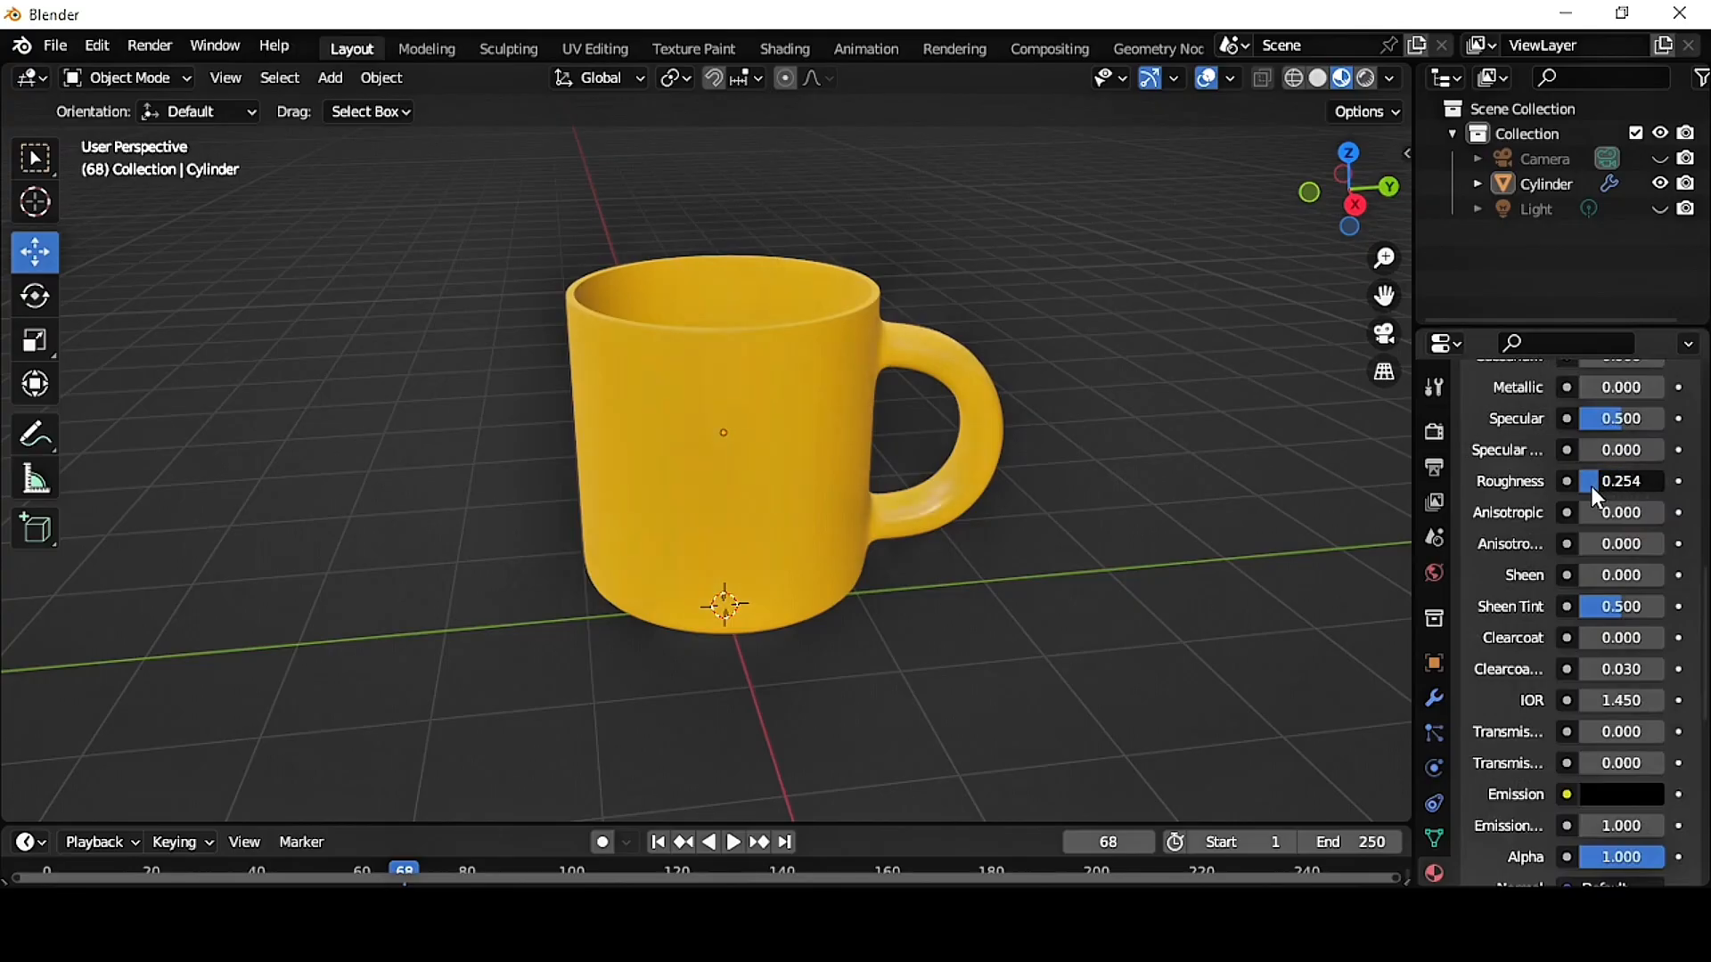
pyautogui.moveTo(1591, 486); pyautogui.dragTo(1593, 486)
pyautogui.scroll(2, 900, 377)
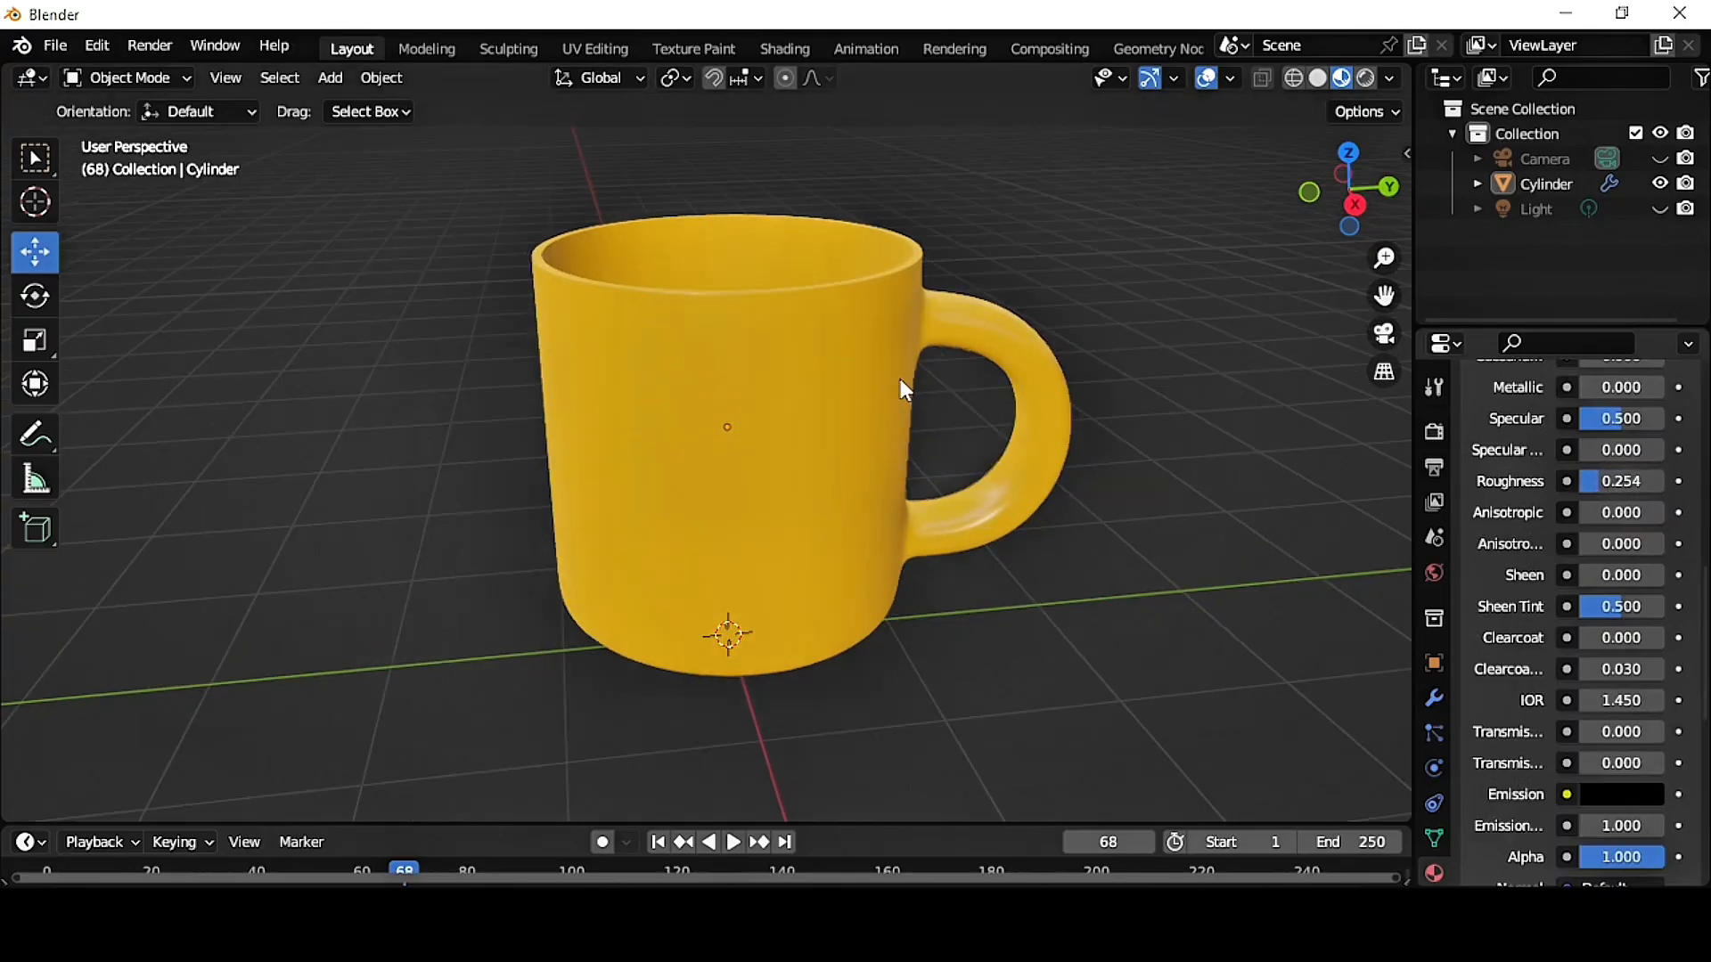
pyautogui.scroll(-2, 941, 405)
pyautogui.moveTo(1062, 383); pyautogui.dragTo(1047, 432, button='middle')
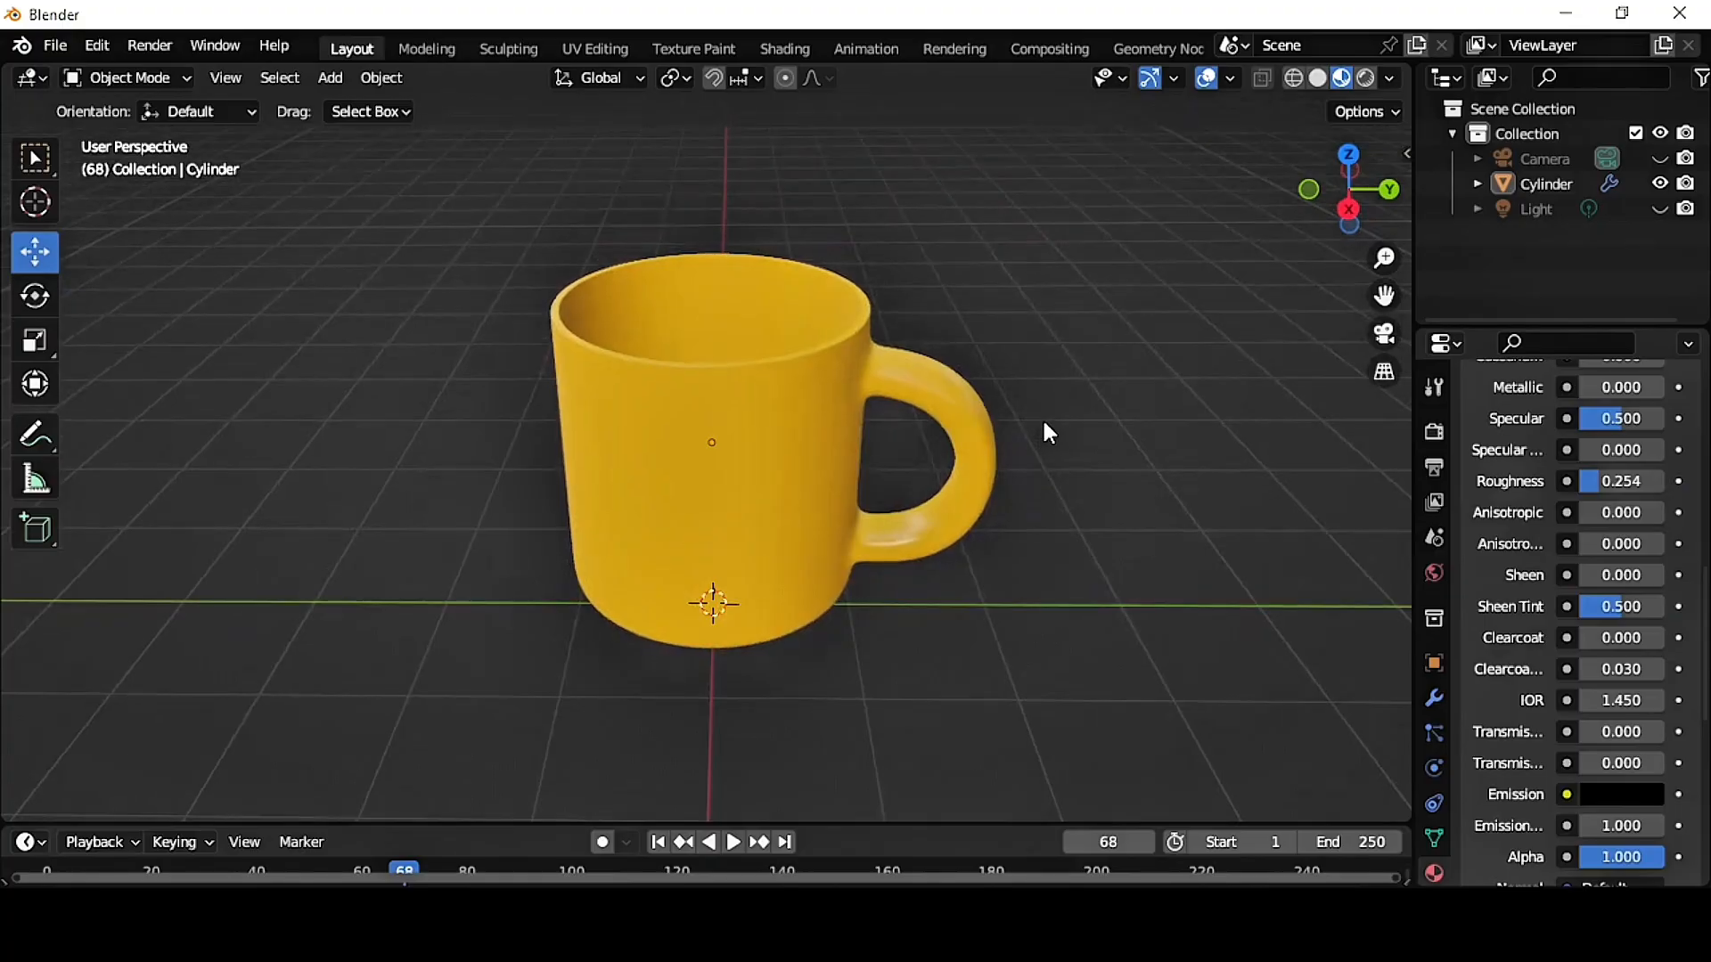
# - Enable the Import Images as Planes add-on, save the preferences and close them
pyautogui.click(98, 50)
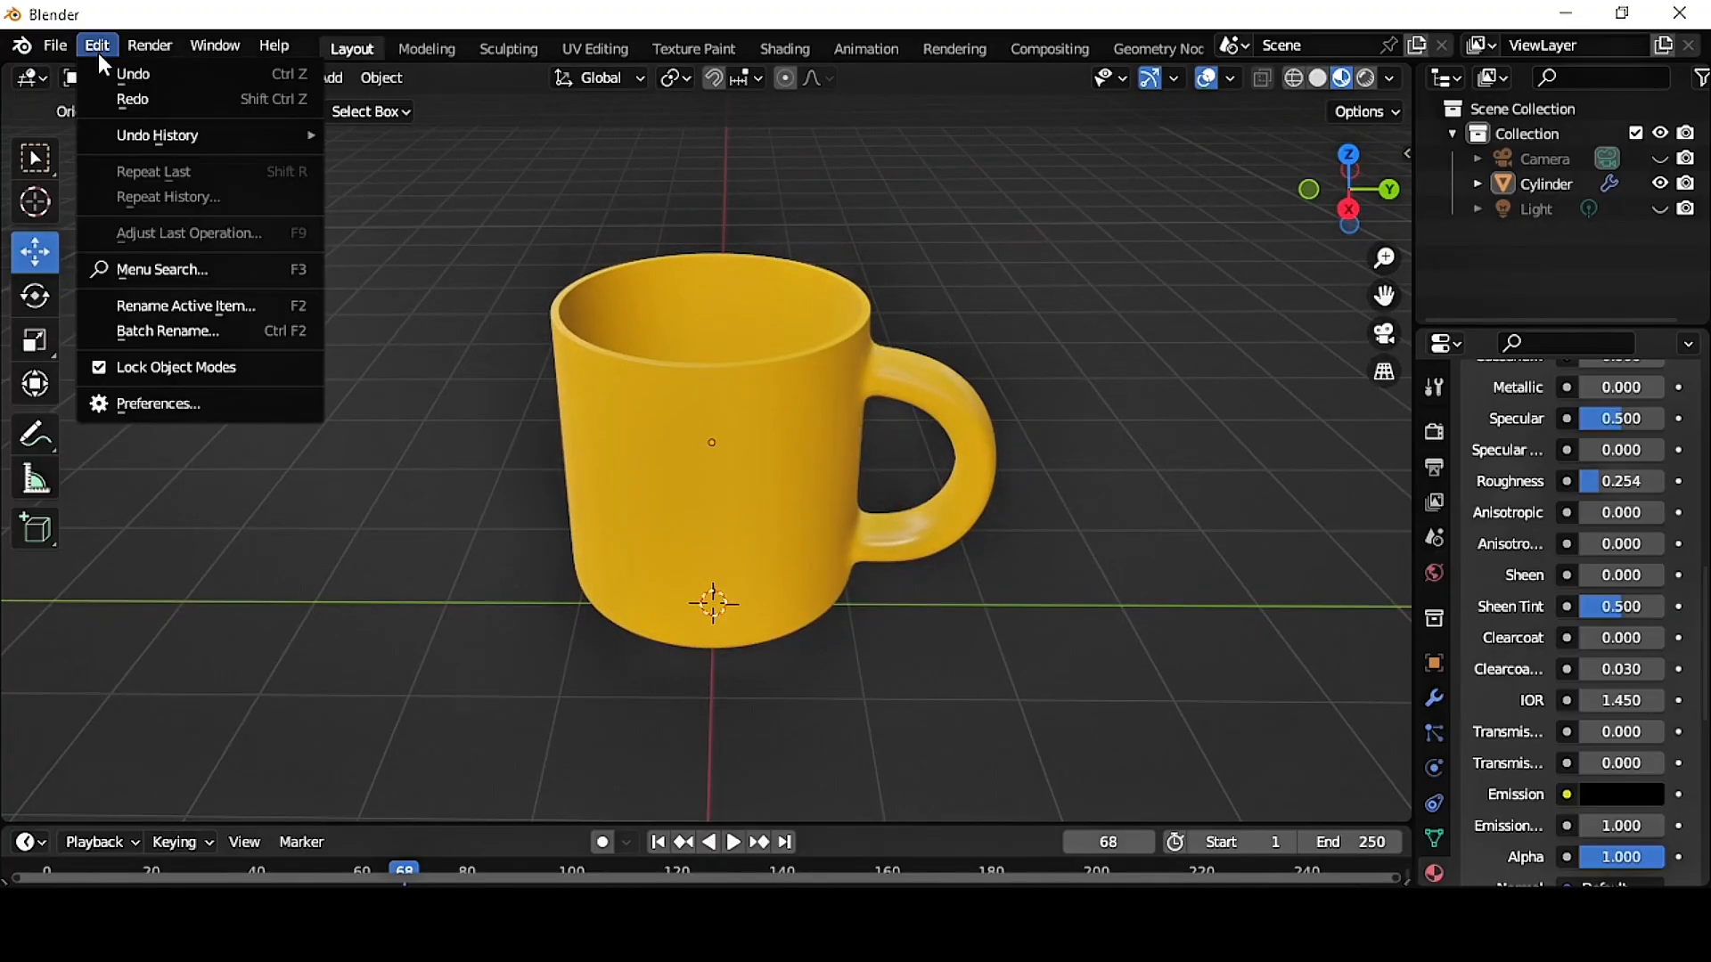
pyautogui.click(159, 403)
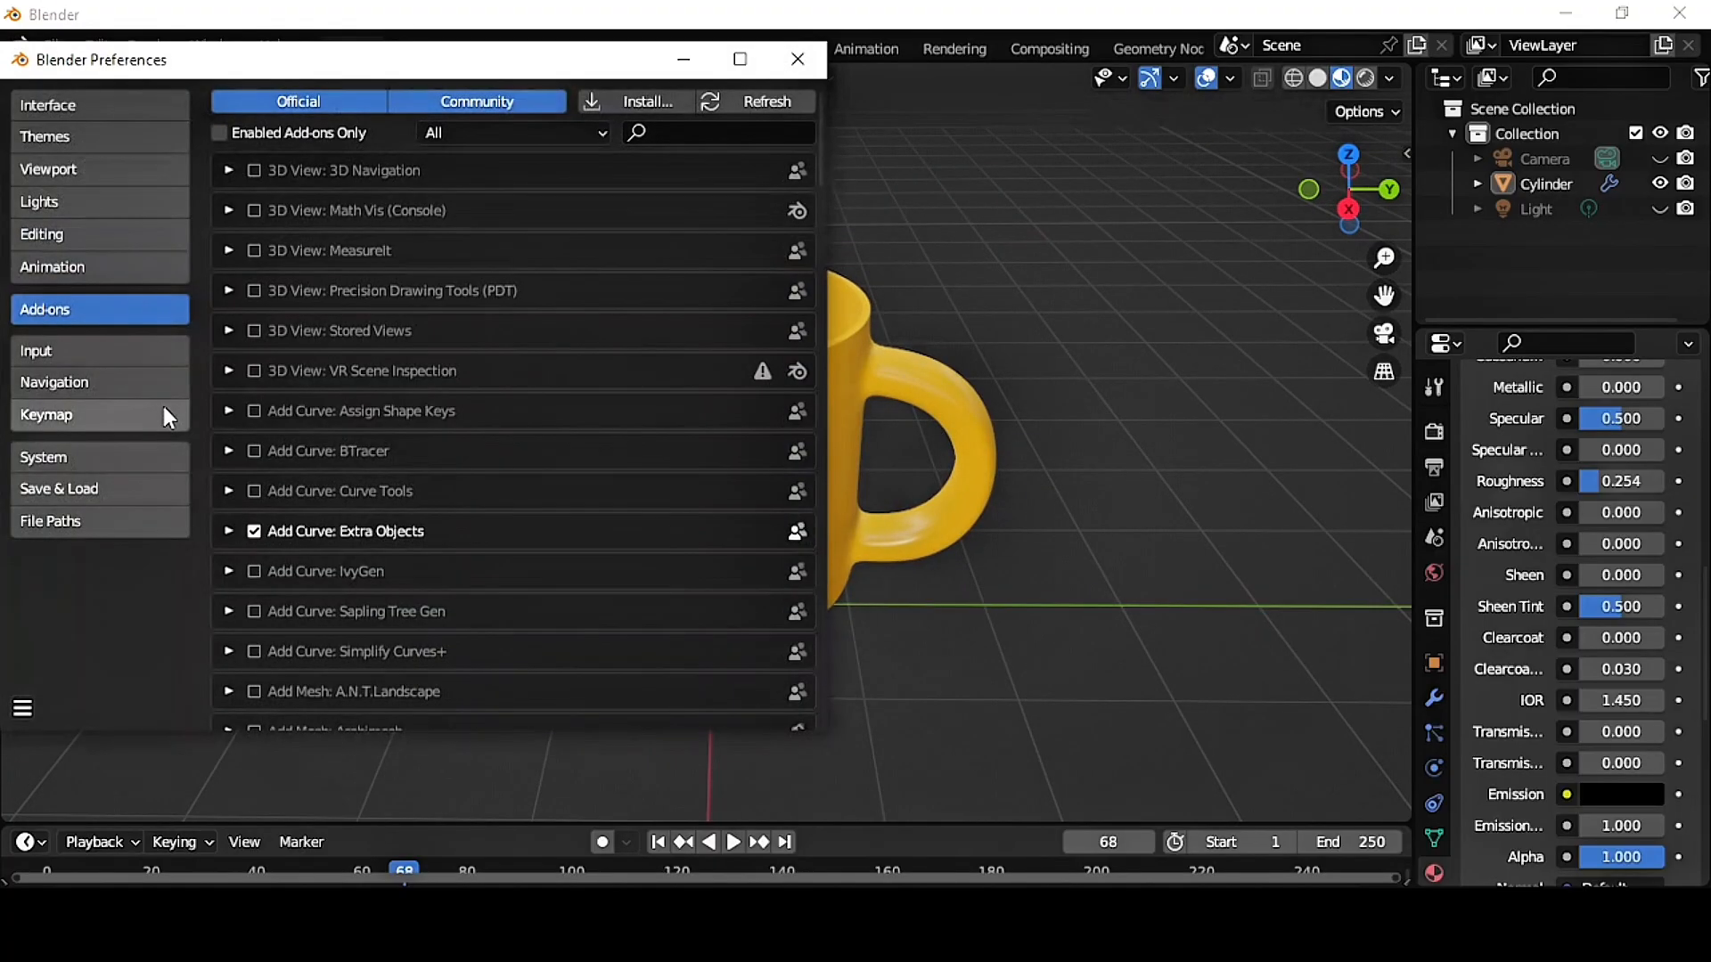
pyautogui.click(740, 130)
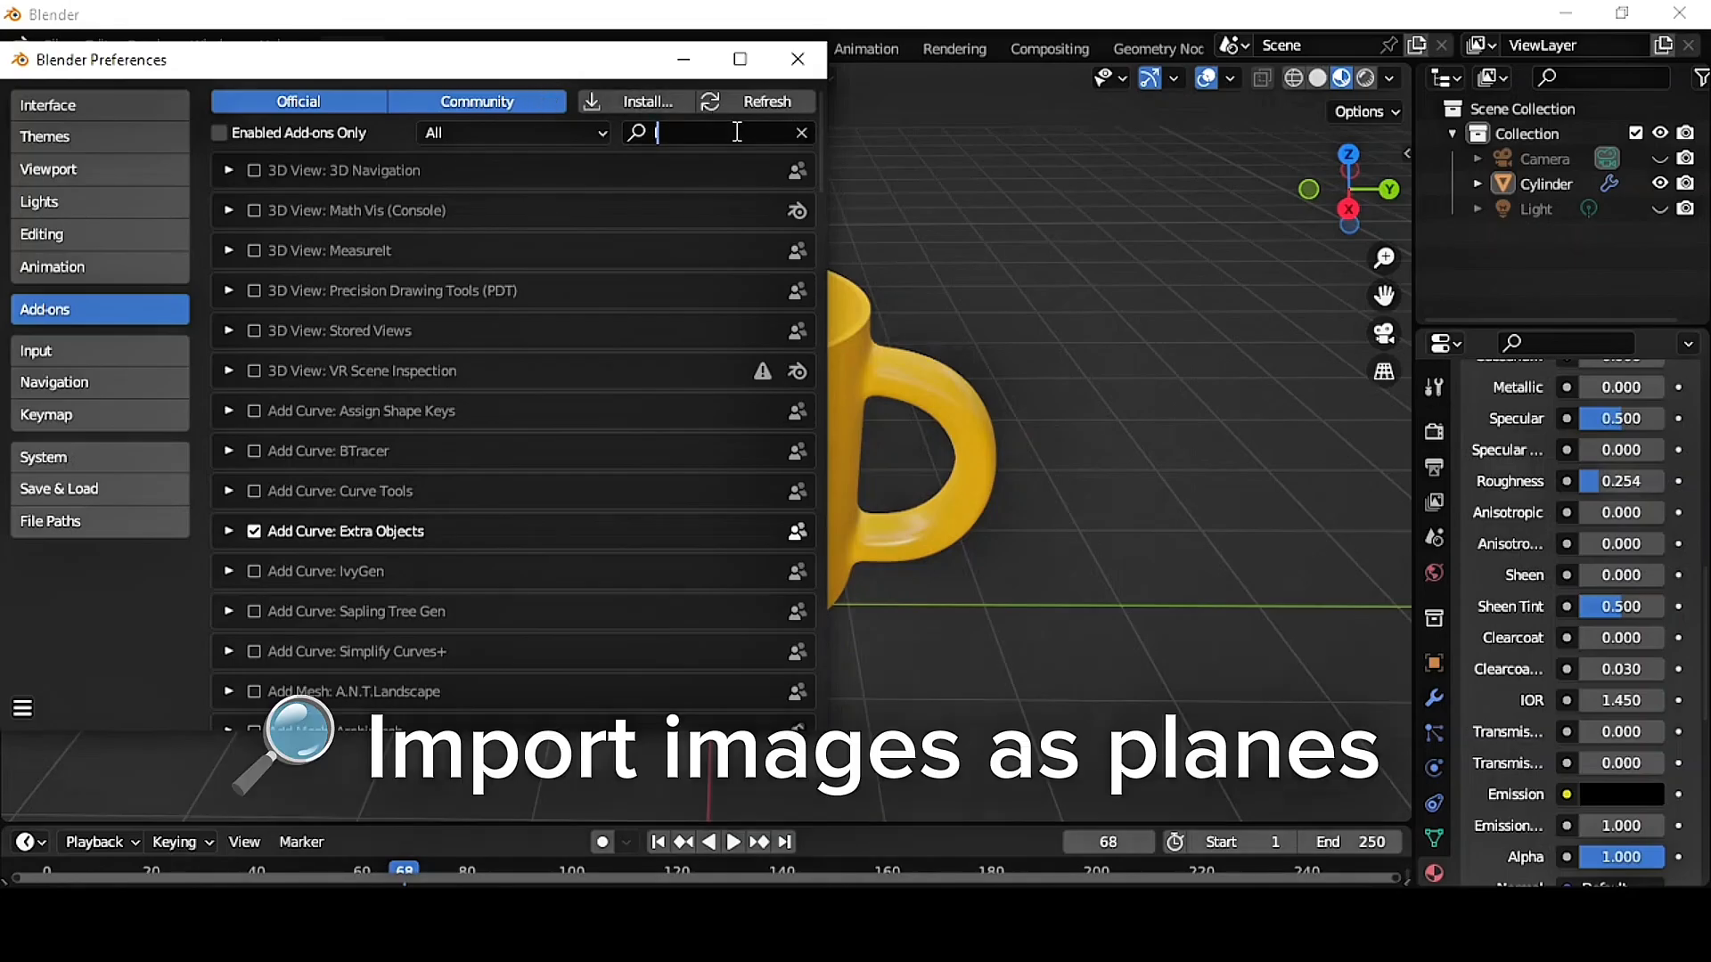
pyautogui.write('IMPOR')
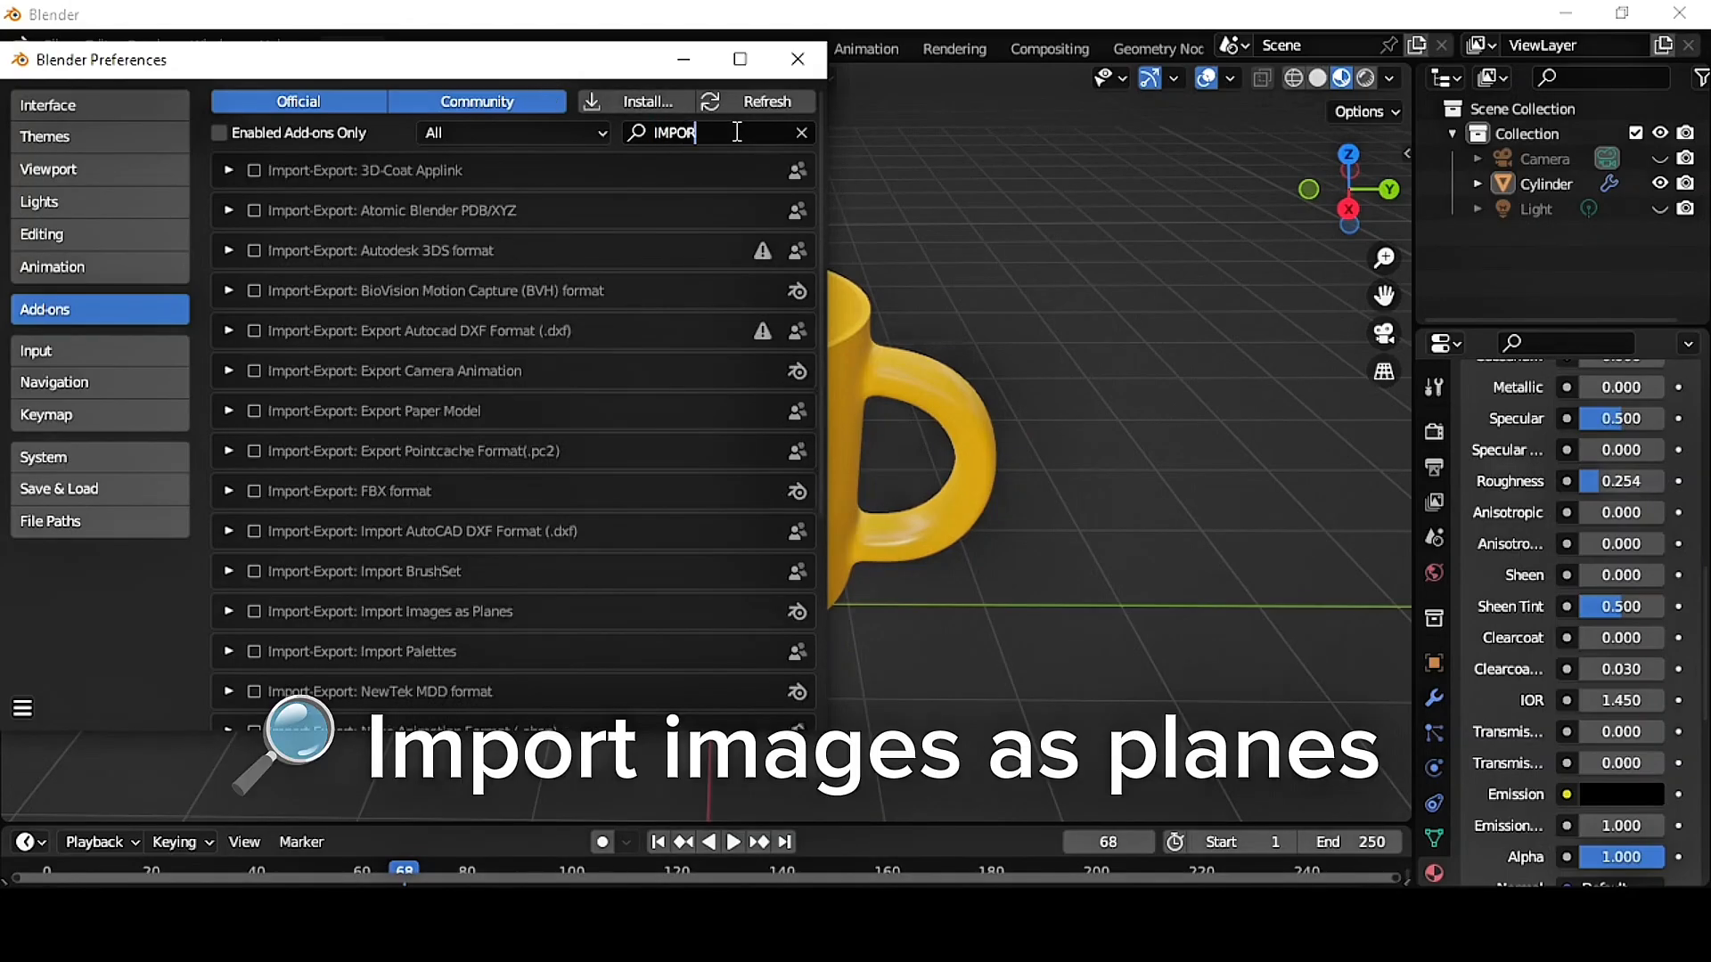
pyautogui.write('T IM')
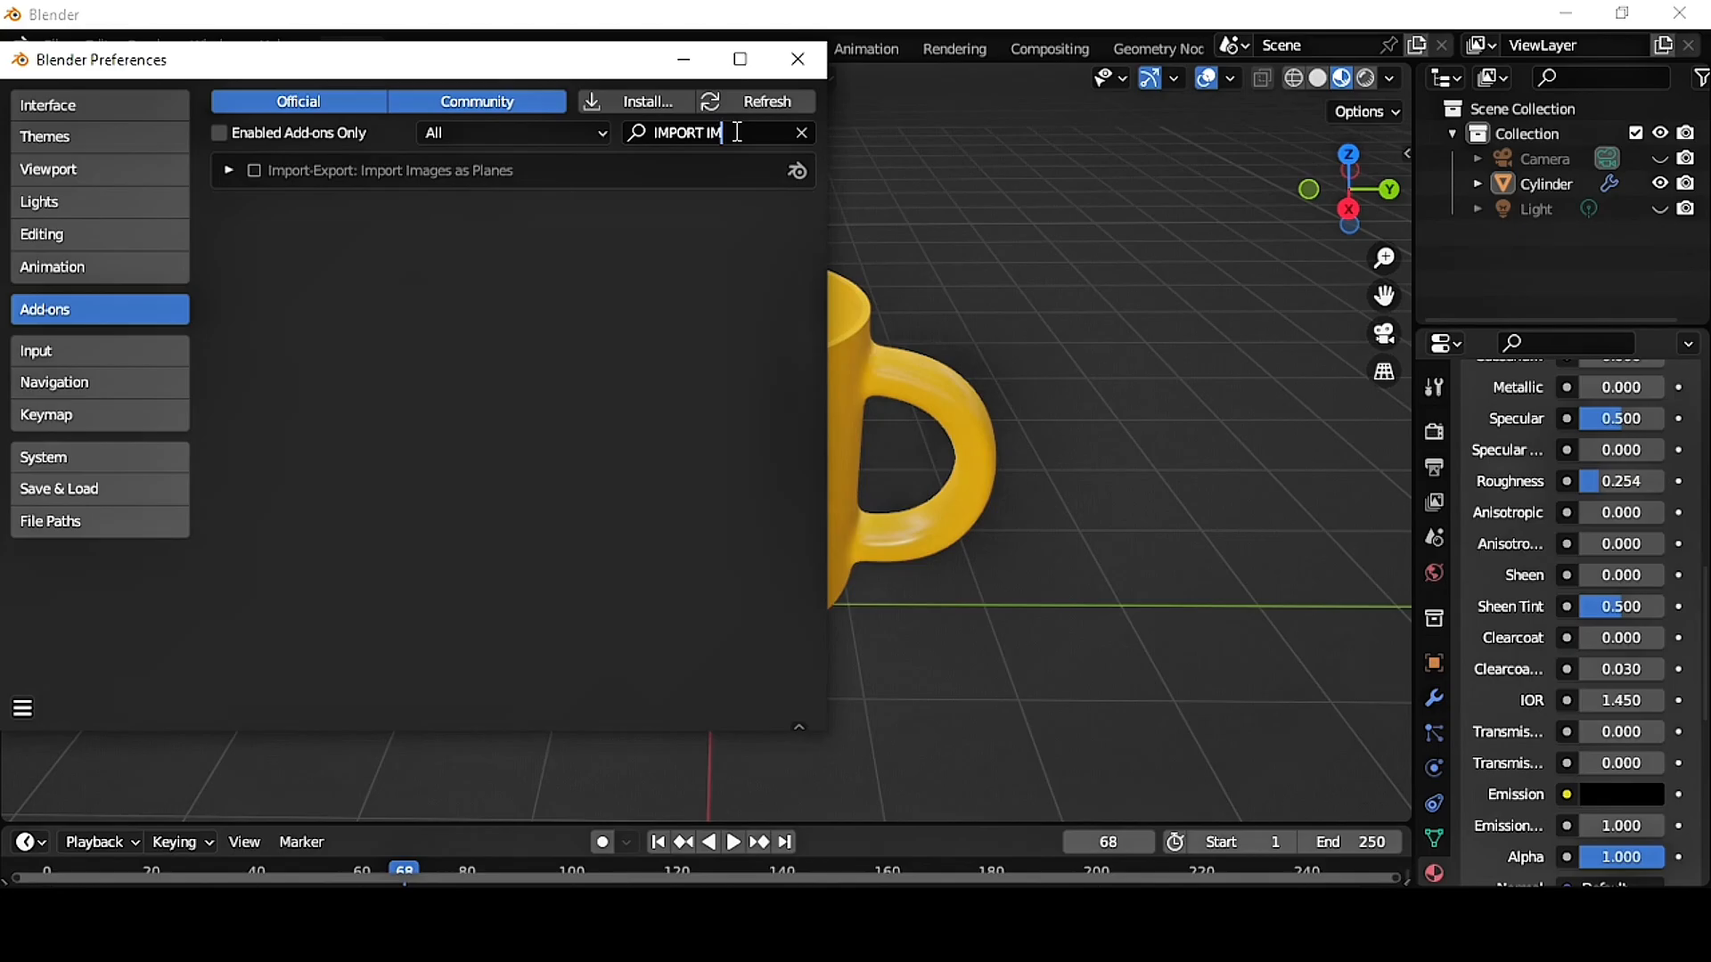
pyautogui.click(254, 171)
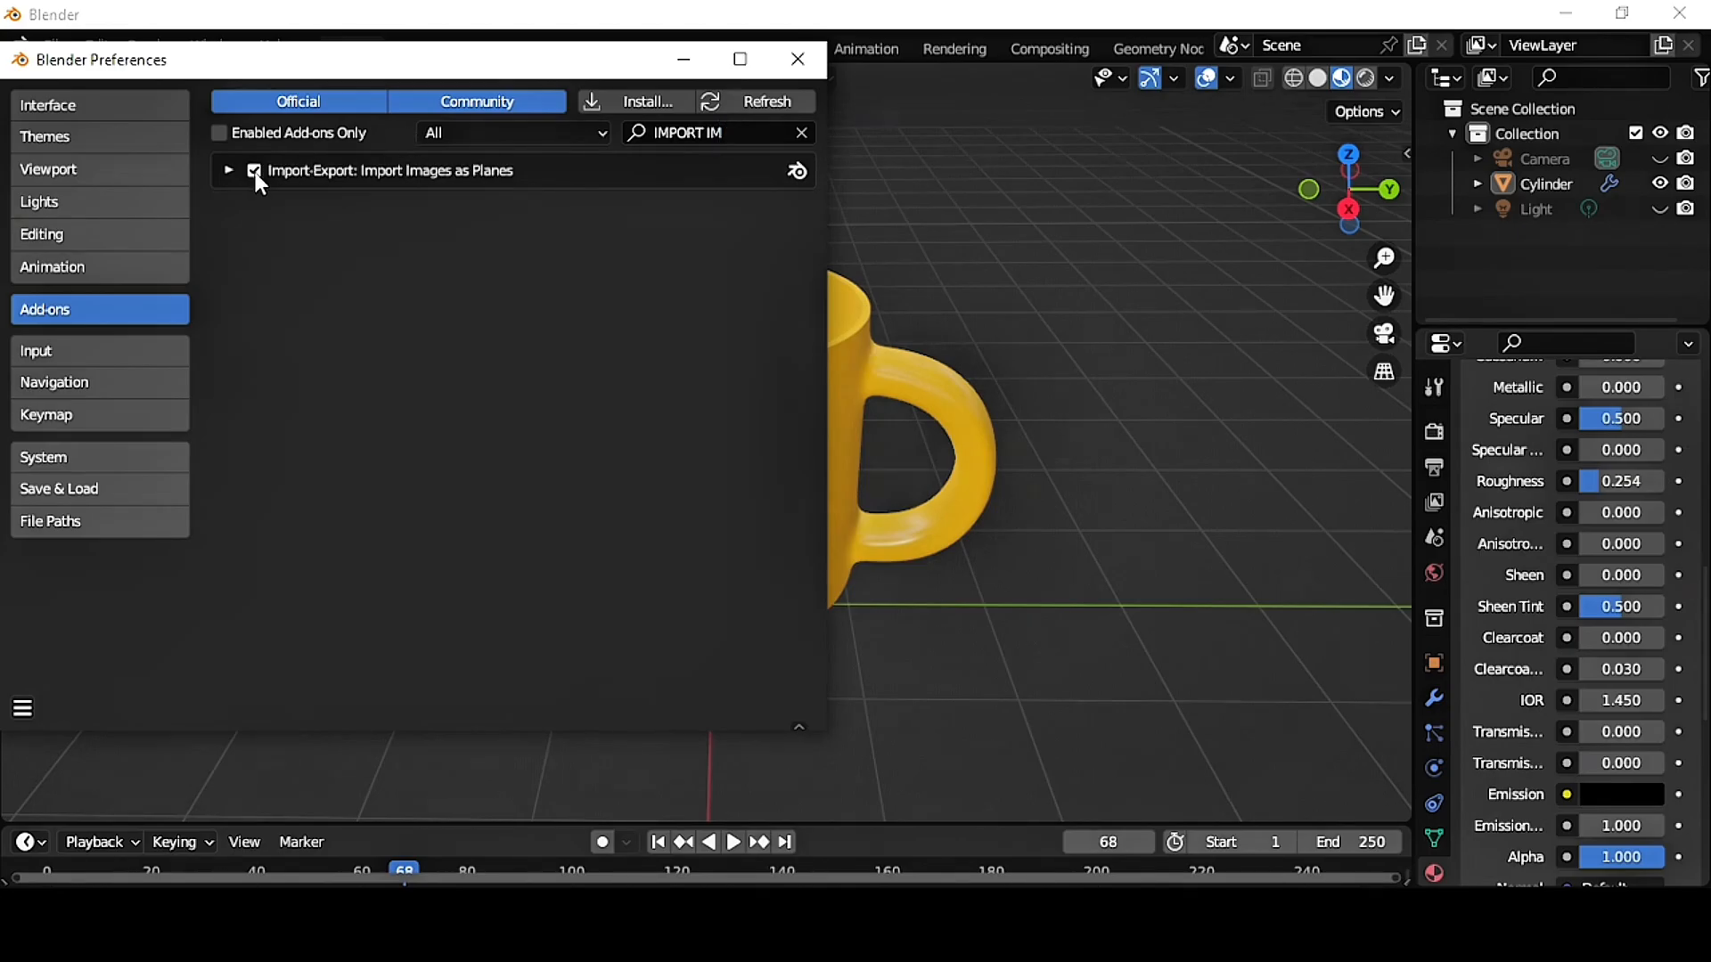
pyautogui.click(25, 709)
pyautogui.click(155, 647)
pyautogui.click(798, 60)
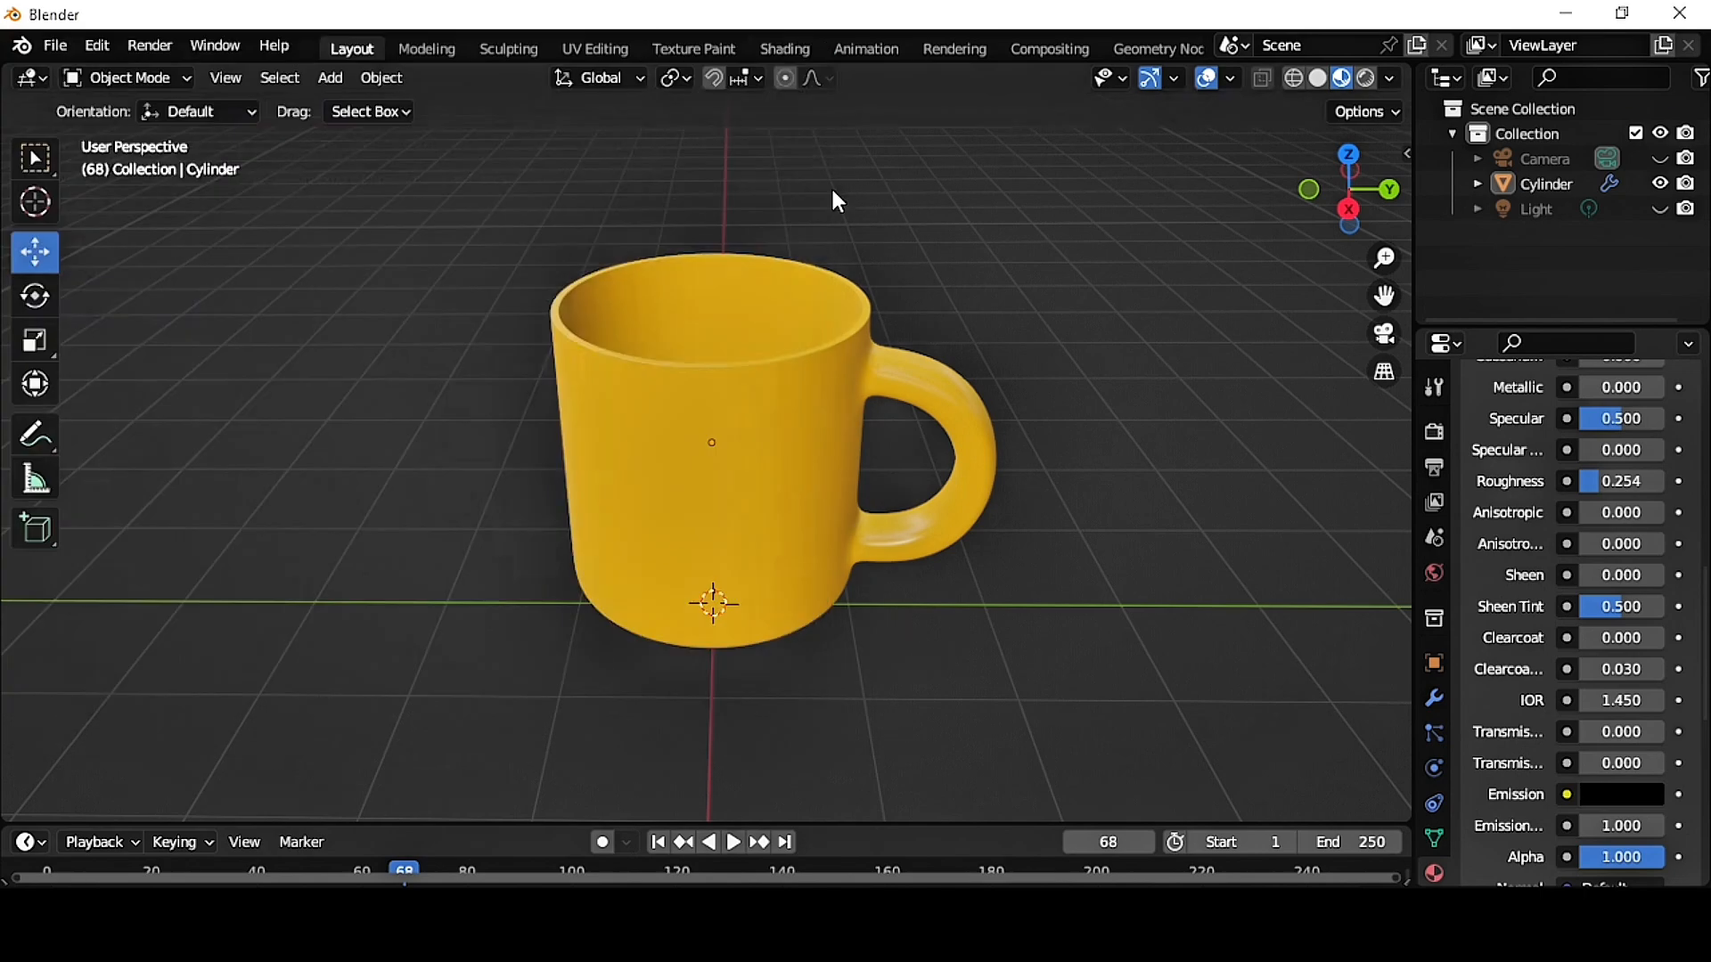
# - Import the ladybug image e83b5f91eaab12ffa27be09cb39b4ca8-removebg-preview.png from the Downloads folder as an image plane
pyautogui.click(333, 82)
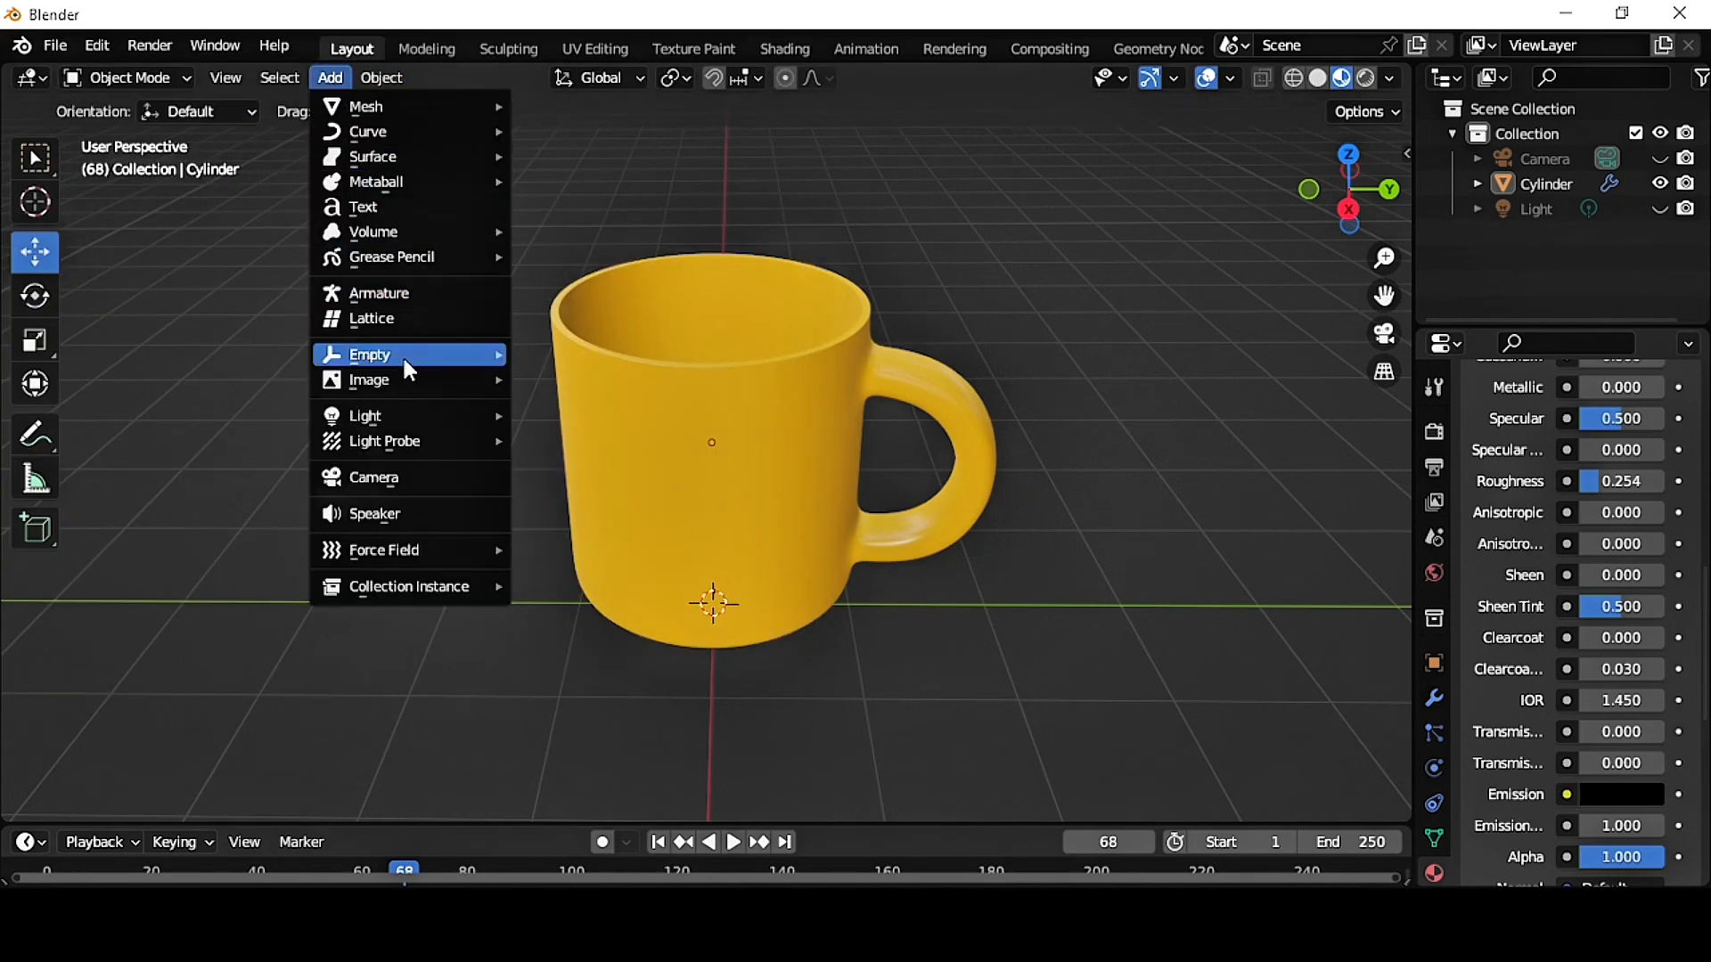
pyautogui.moveTo(412, 382)
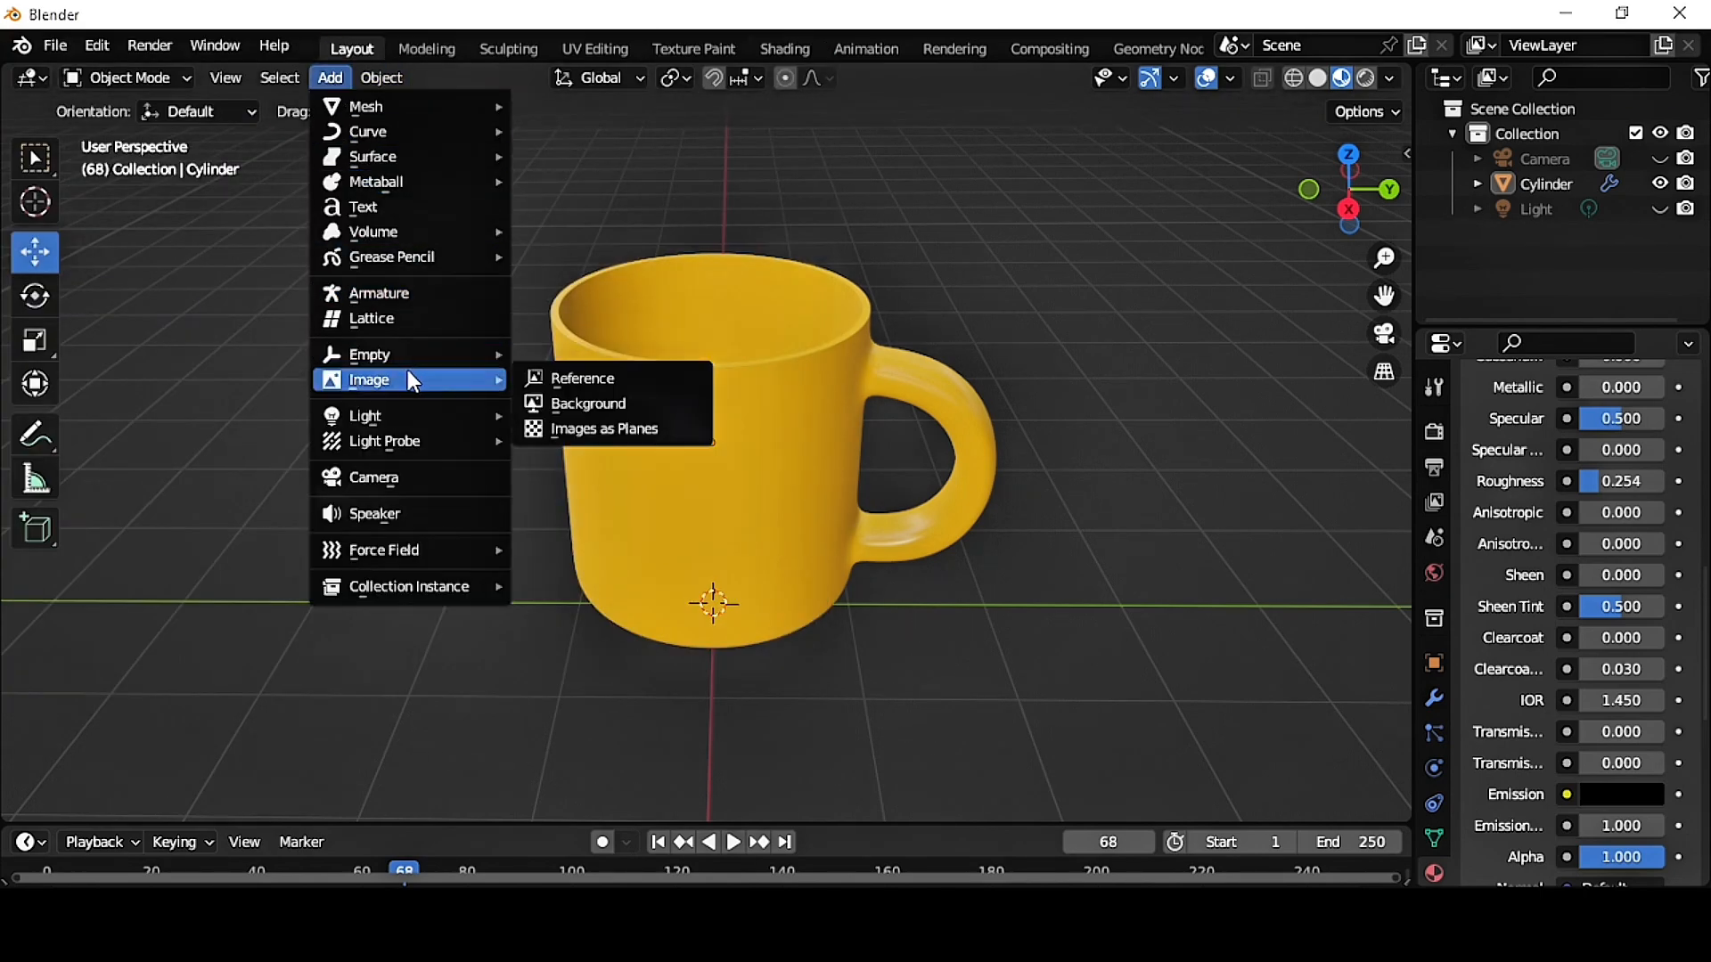
pyautogui.click(595, 431)
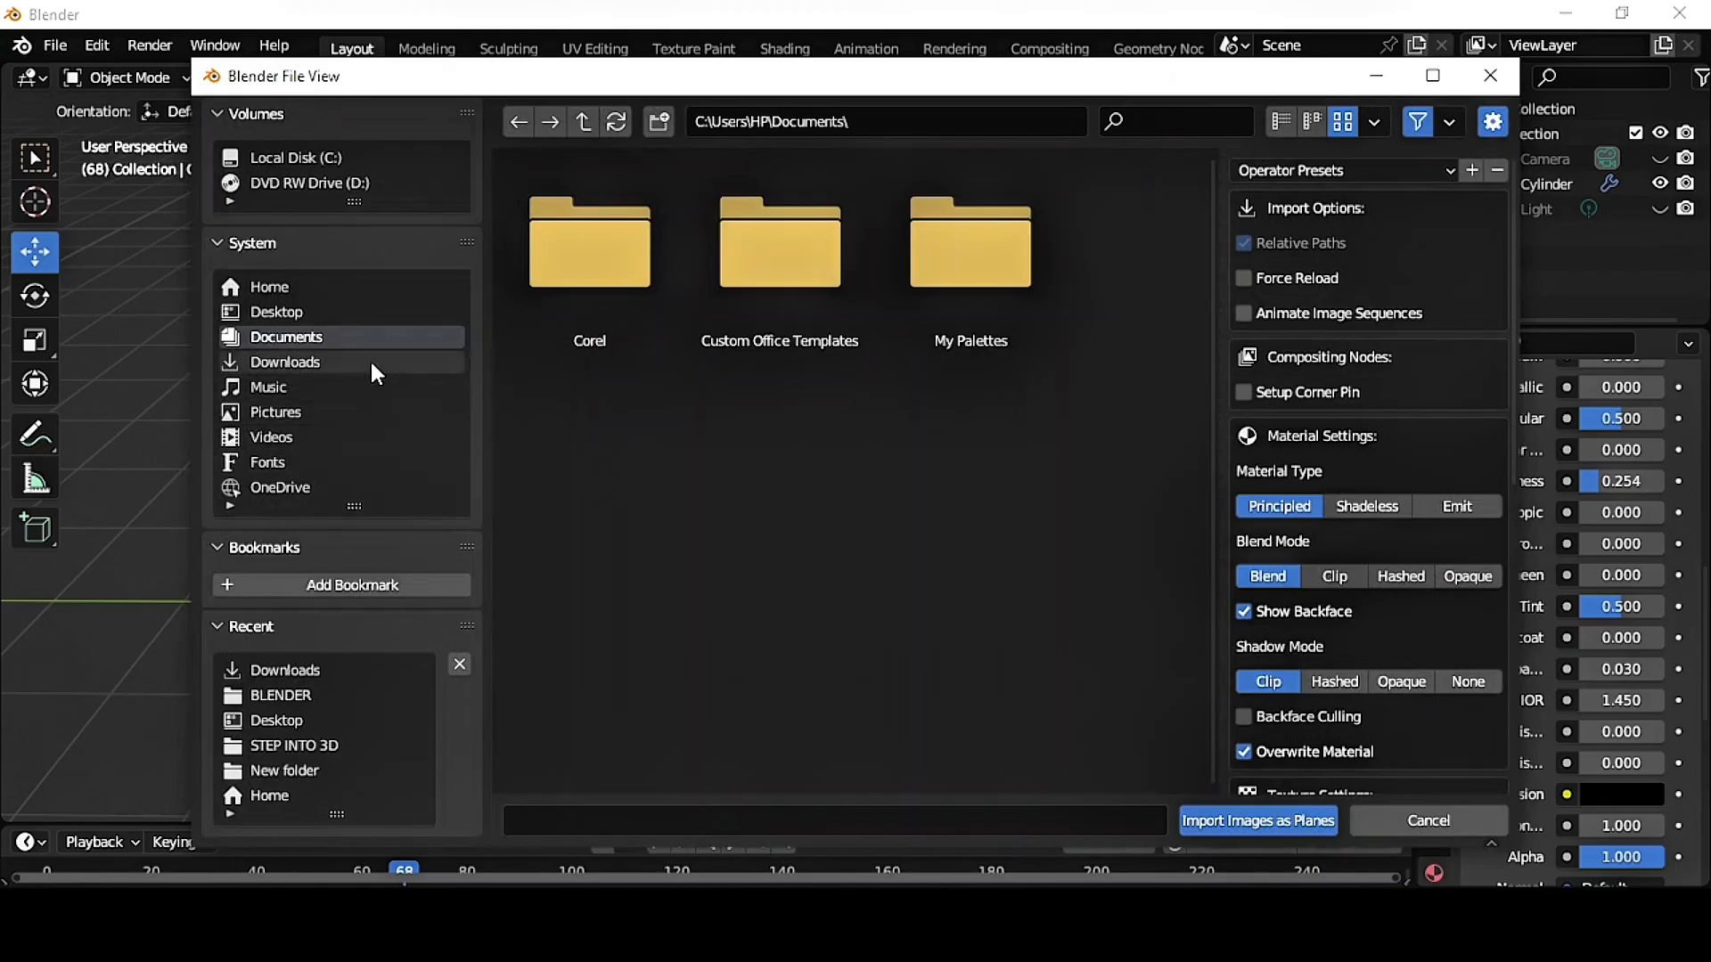
pyautogui.click(367, 359)
pyautogui.click(757, 298)
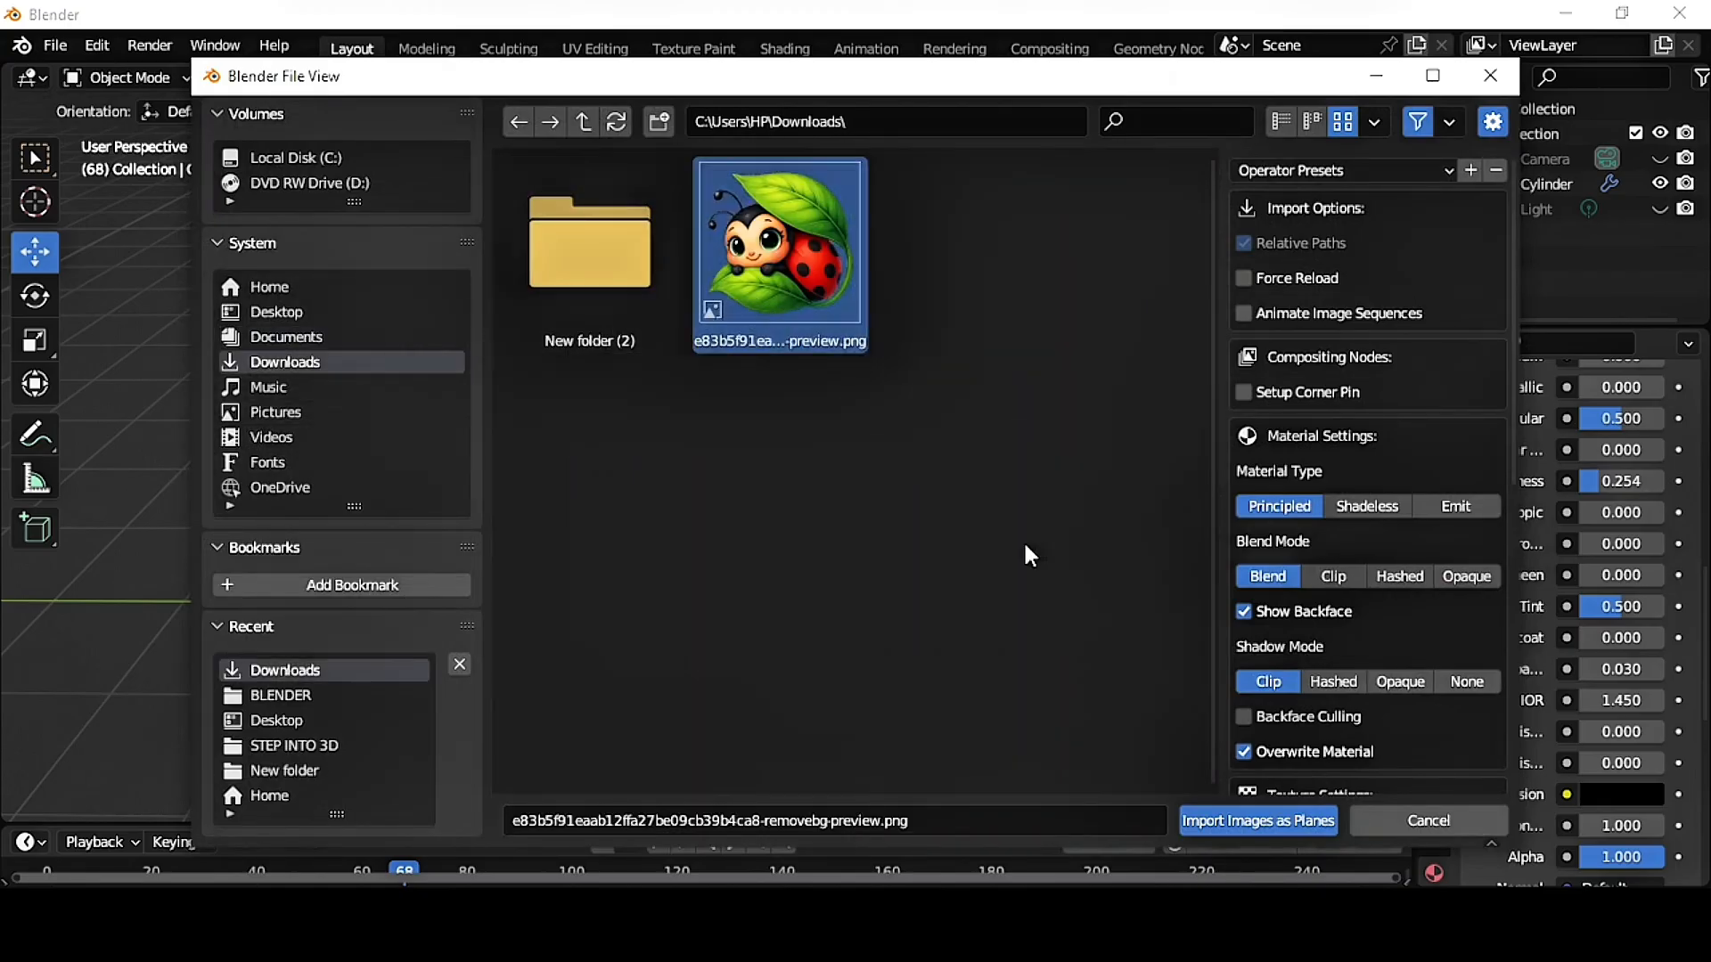
pyautogui.click(1216, 820)
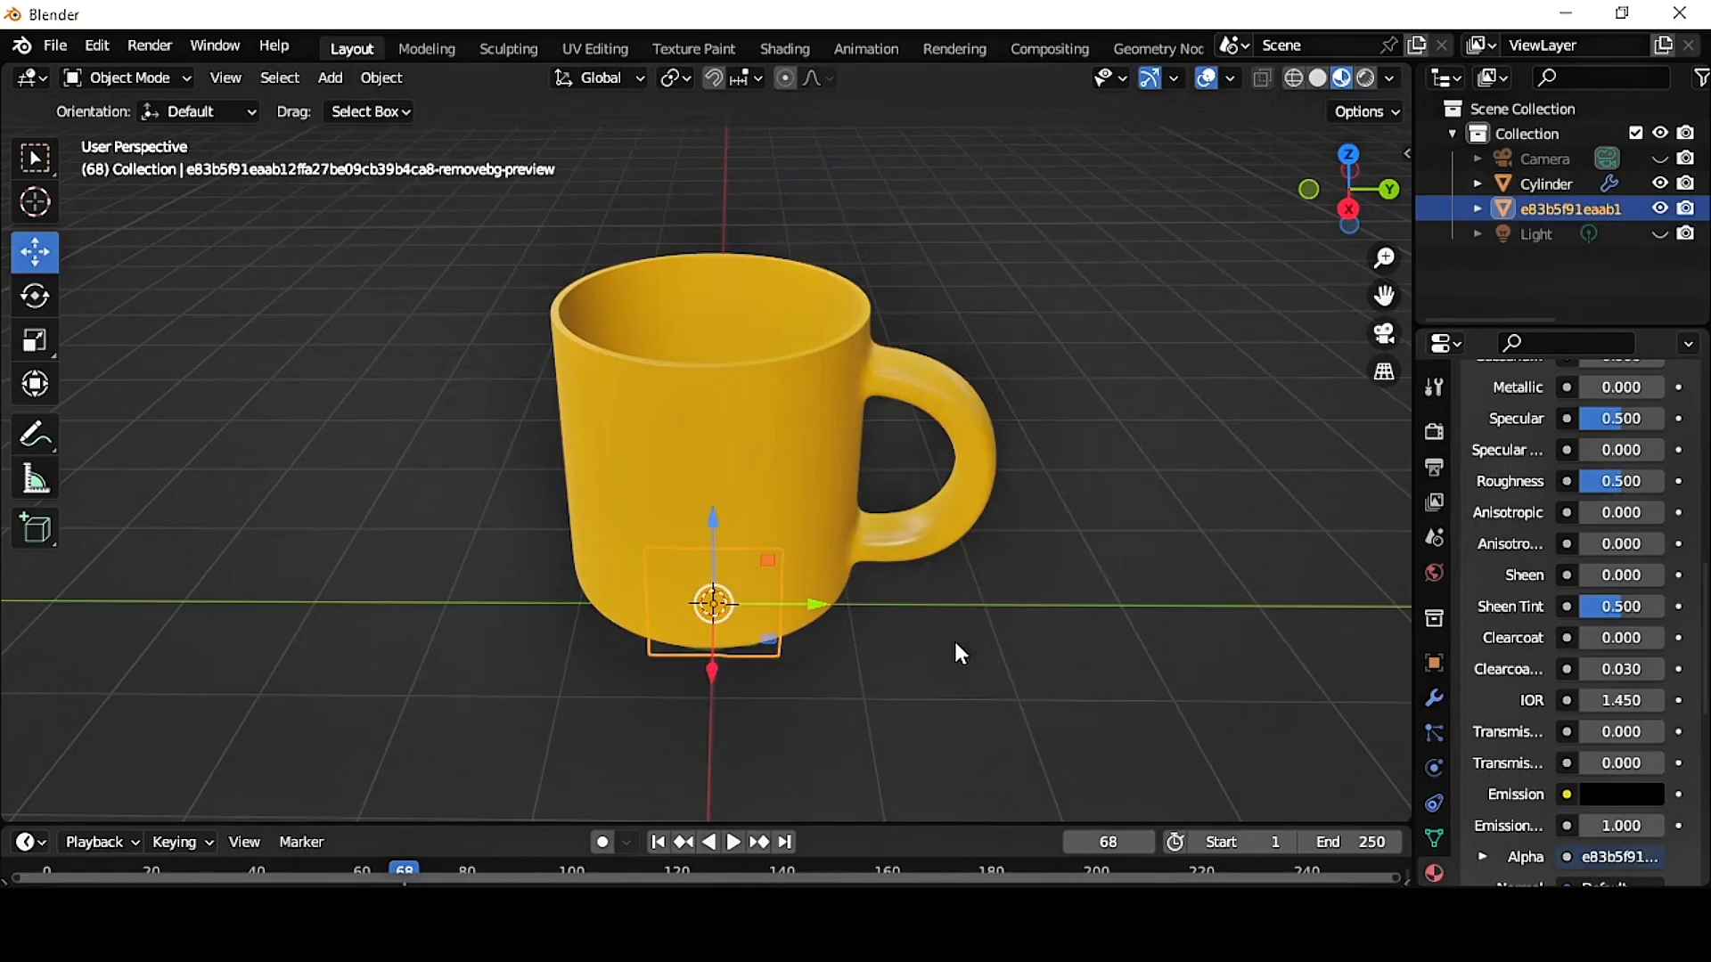
# - Move the ladybug image plane about 1.17 m along X and about 1.63 m up Z, in front of the mug's wall
pyautogui.moveTo(971, 657); pyautogui.dragTo(713, 659, button='middle')
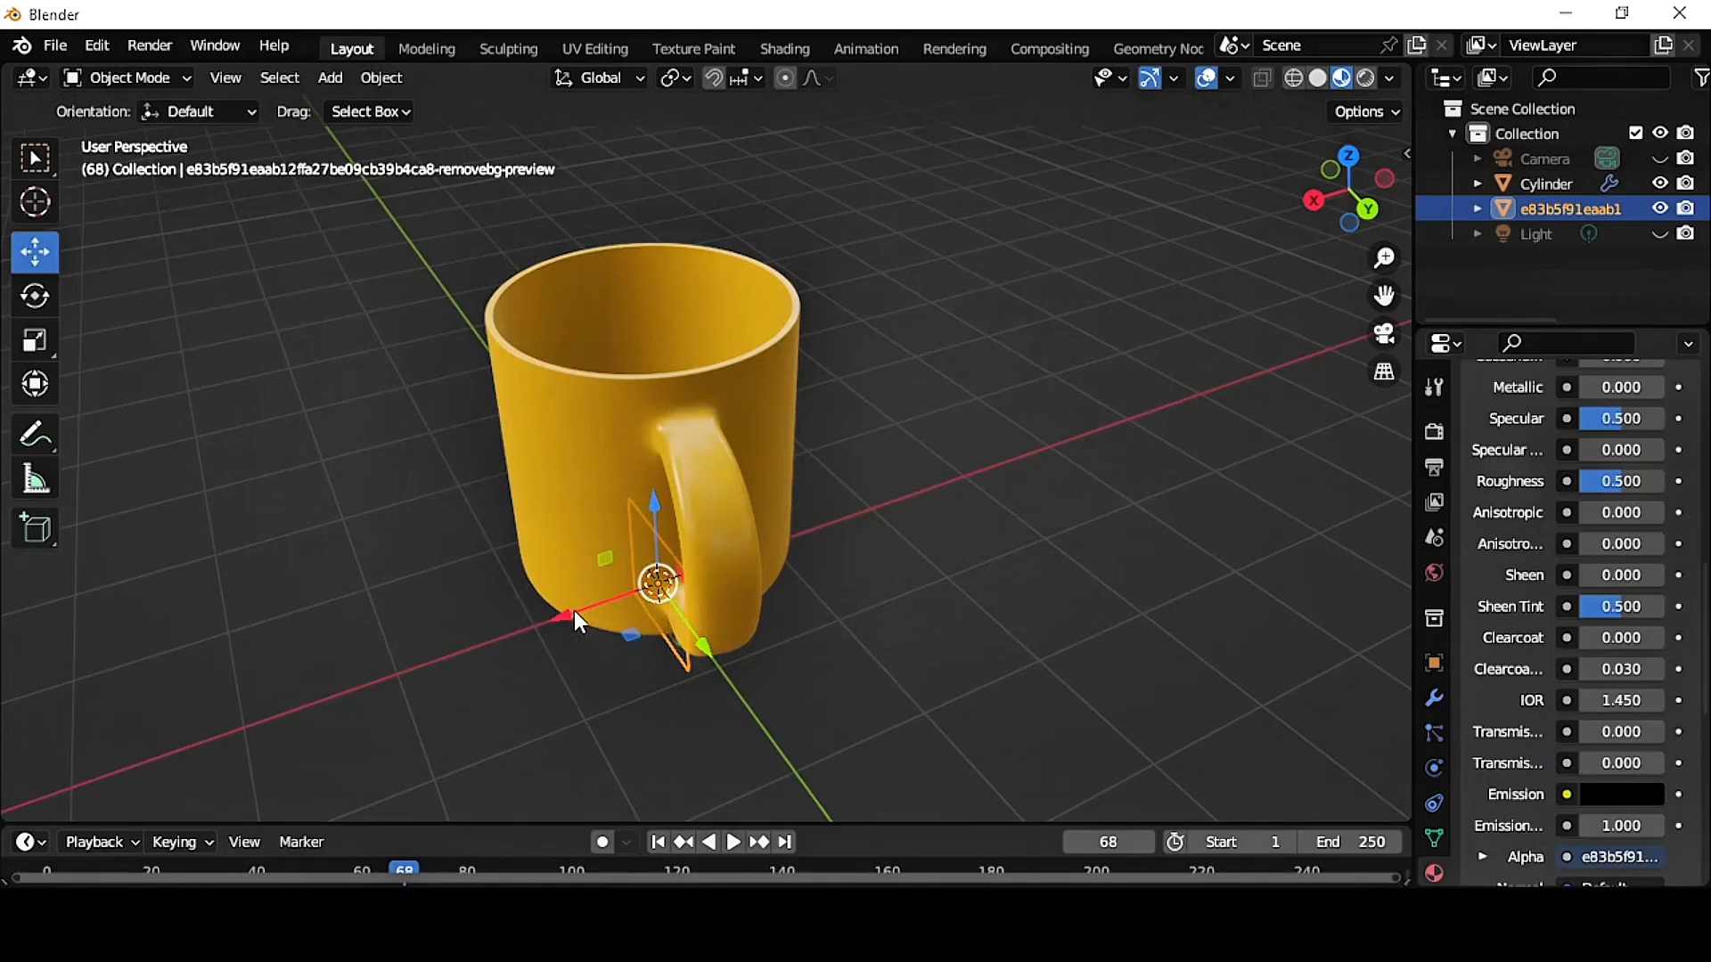
pyautogui.moveTo(574, 612); pyautogui.dragTo(420, 647)
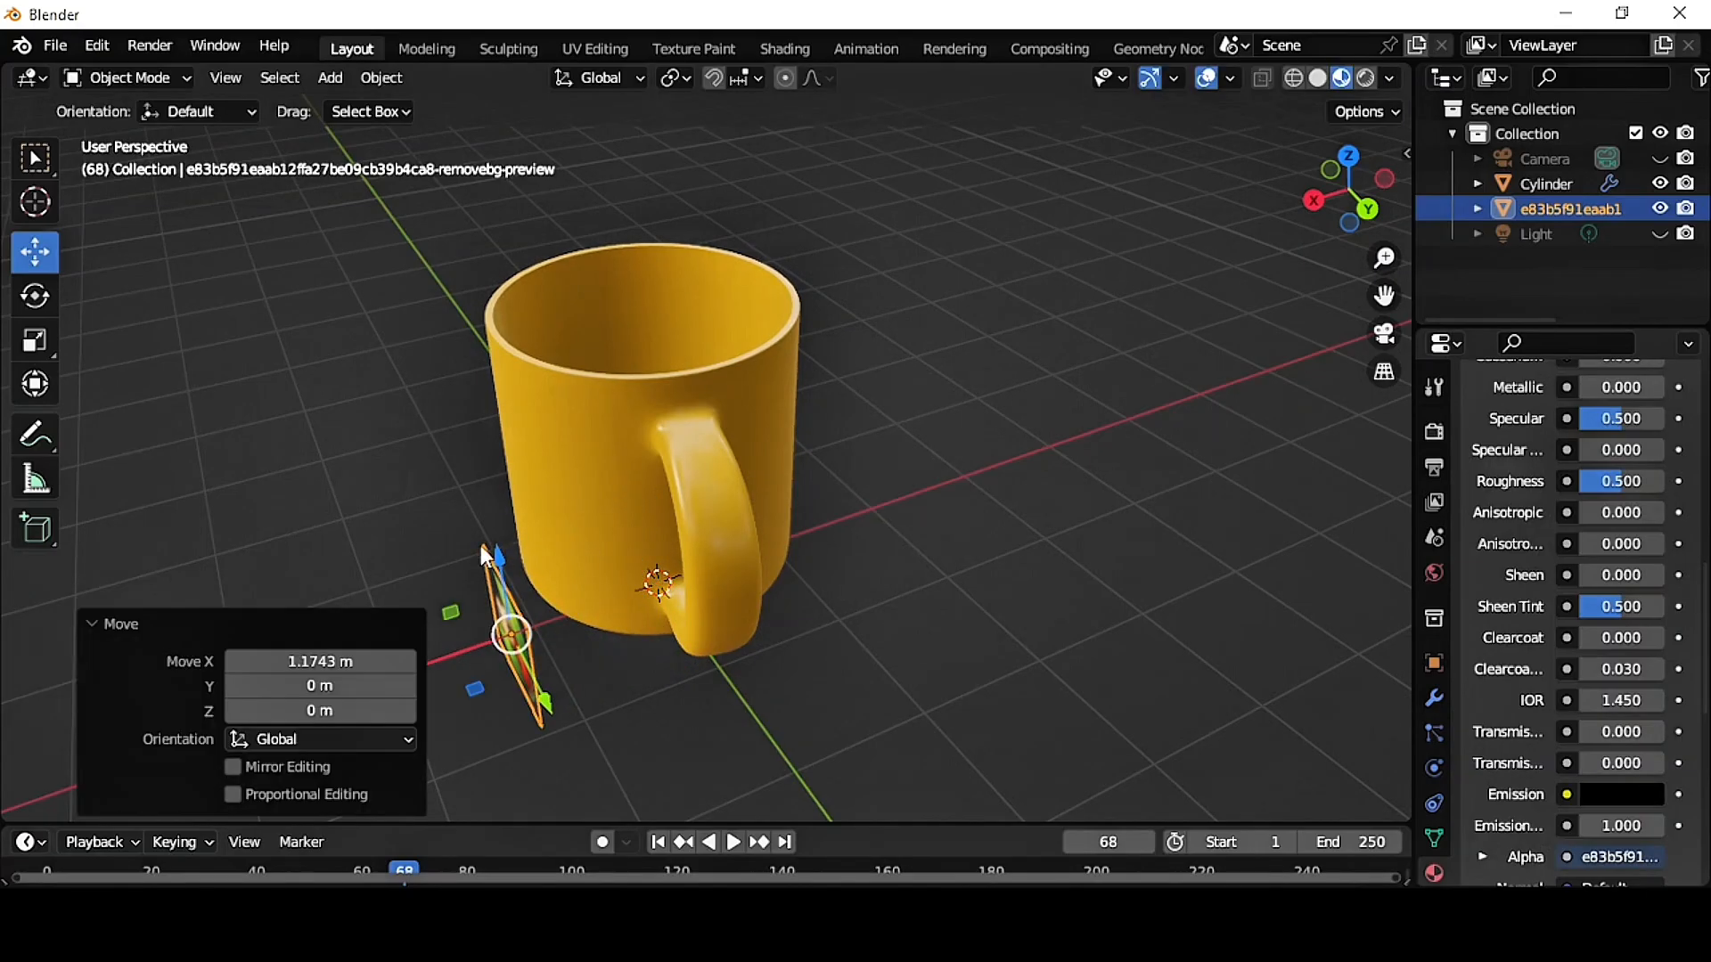
pyautogui.moveTo(570, 557); pyautogui.dragTo(775, 557, button='middle')
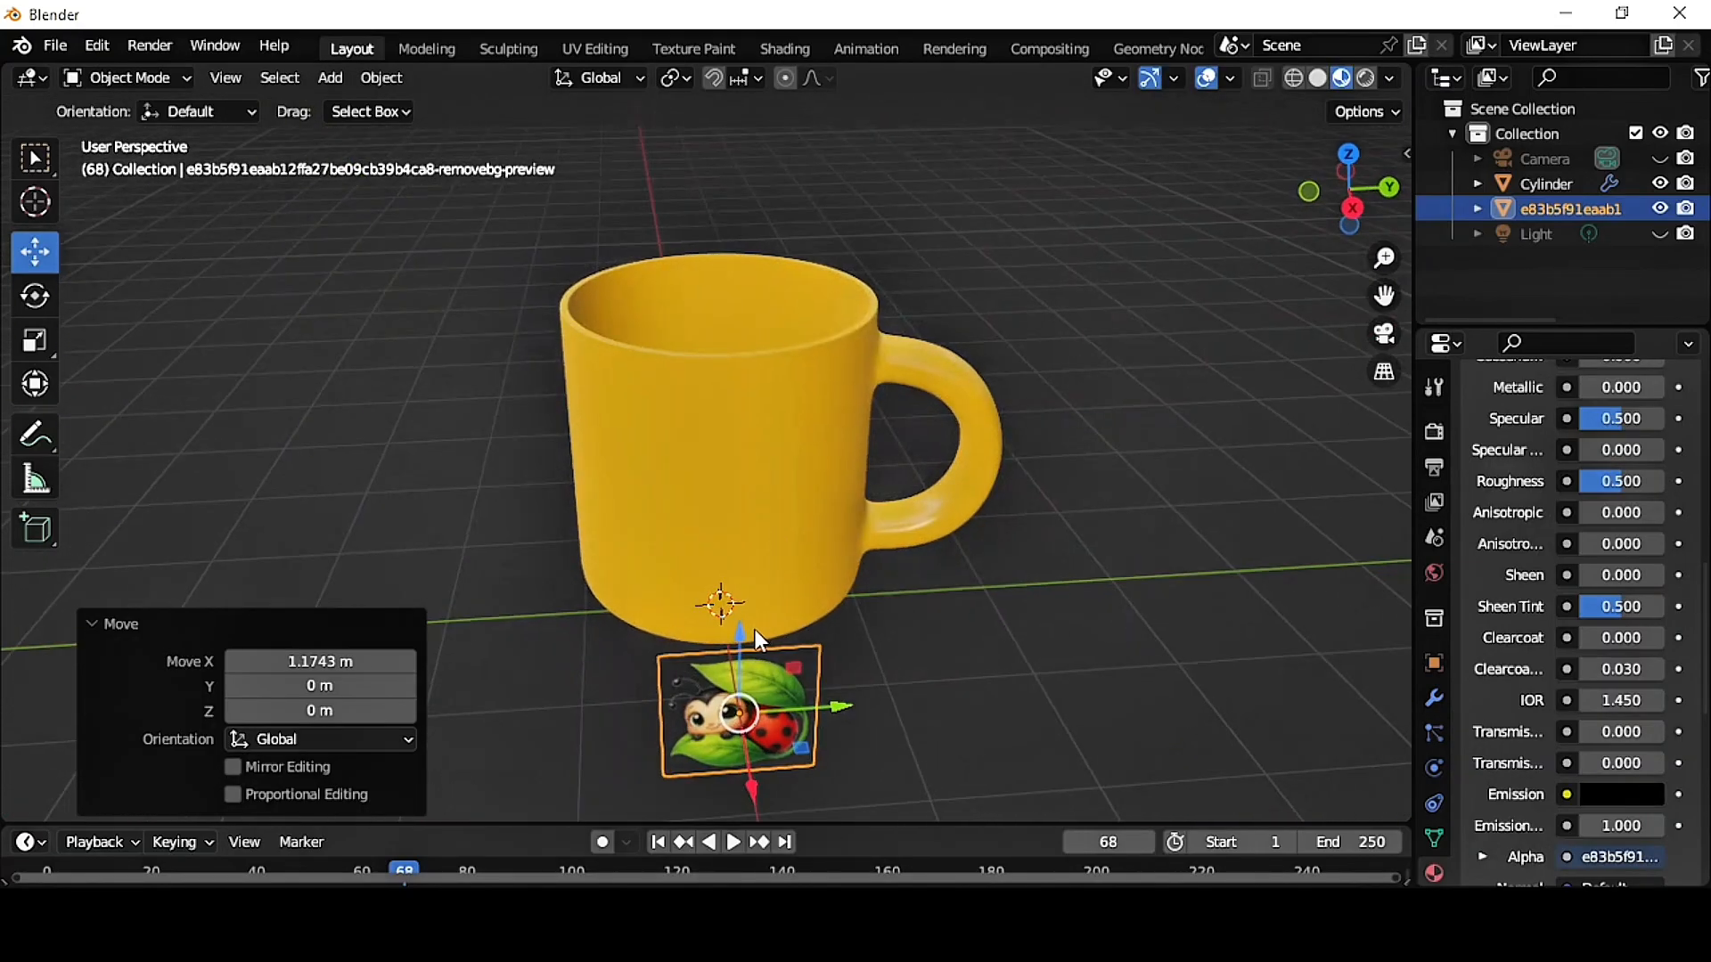
pyautogui.moveTo(742, 632); pyautogui.dragTo(707, 385)
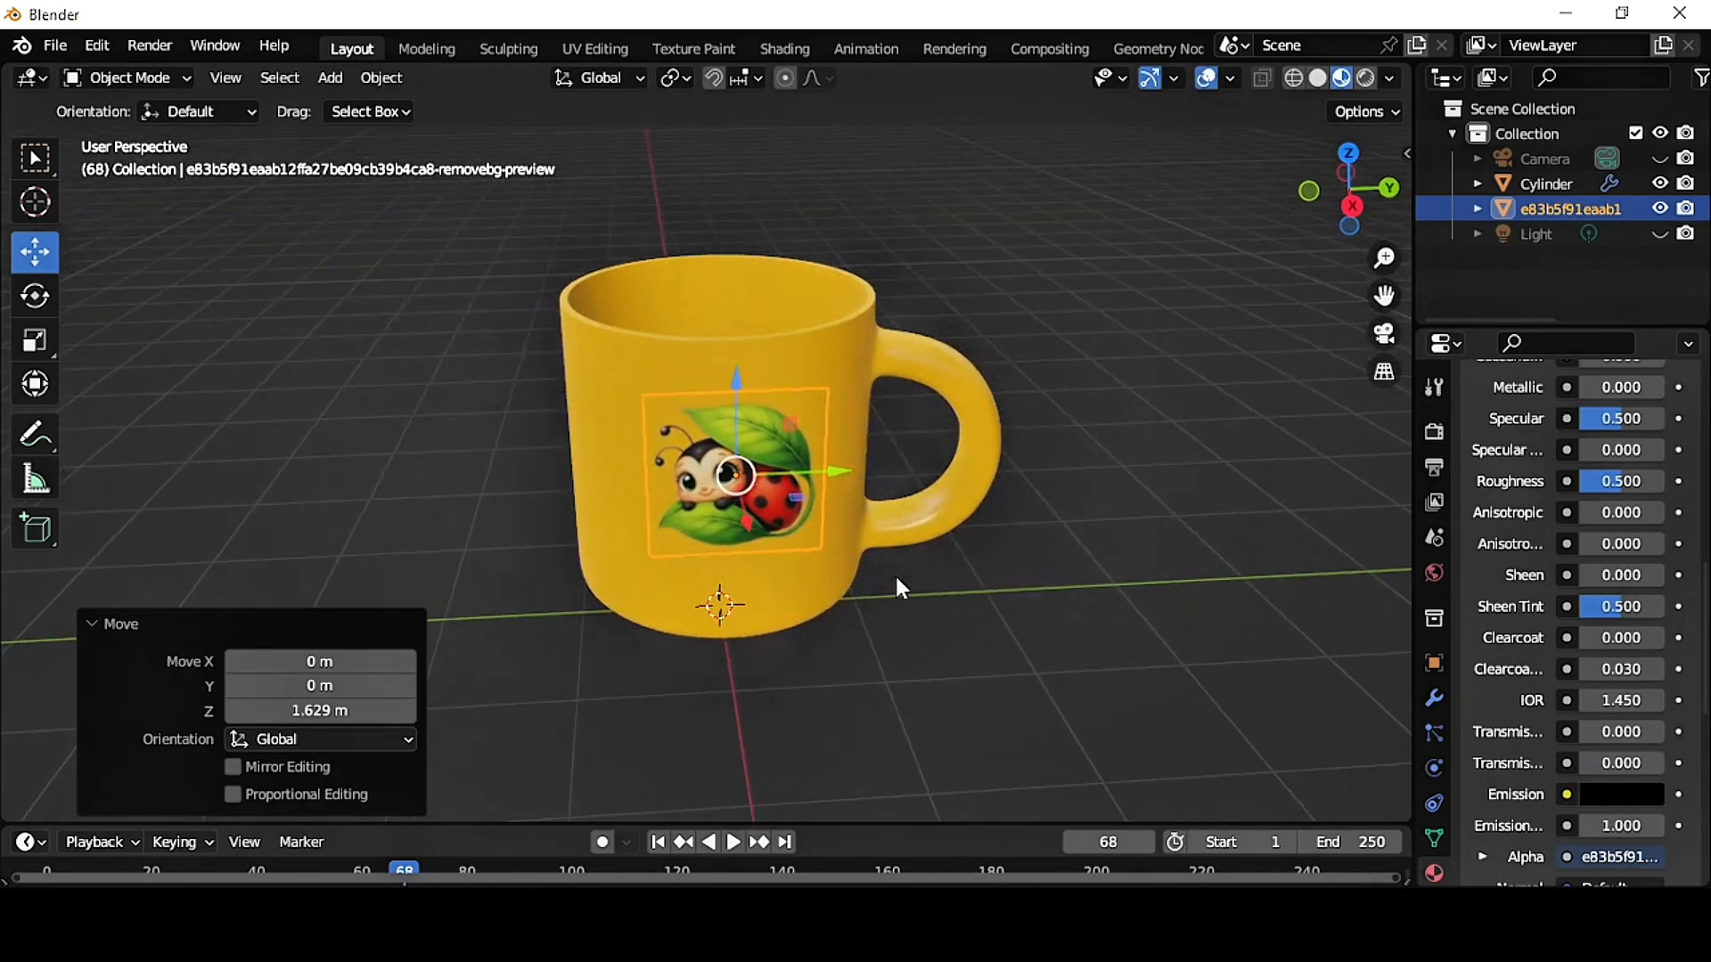
# - Enlarge the ladybug image plane about 1.34 times, fine-tune its size, and shift it about 0.08 m down and 0.06 m along negative Y
pyautogui.press('s')
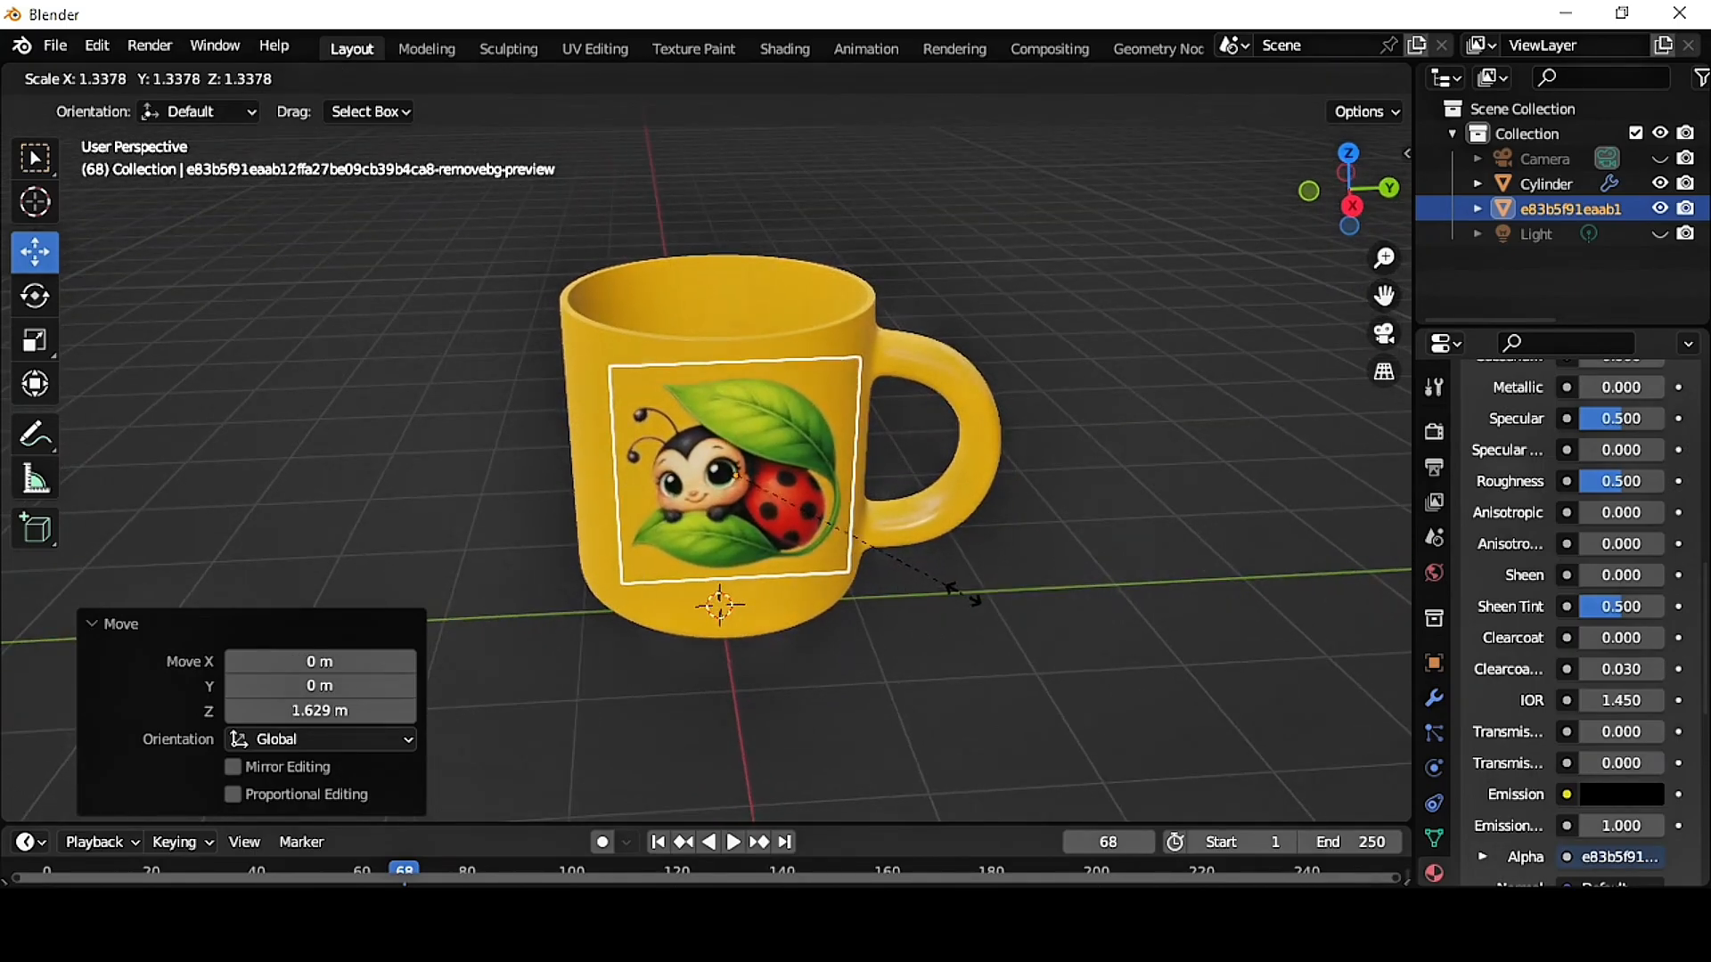
pyautogui.click(963, 594)
pyautogui.press('g')
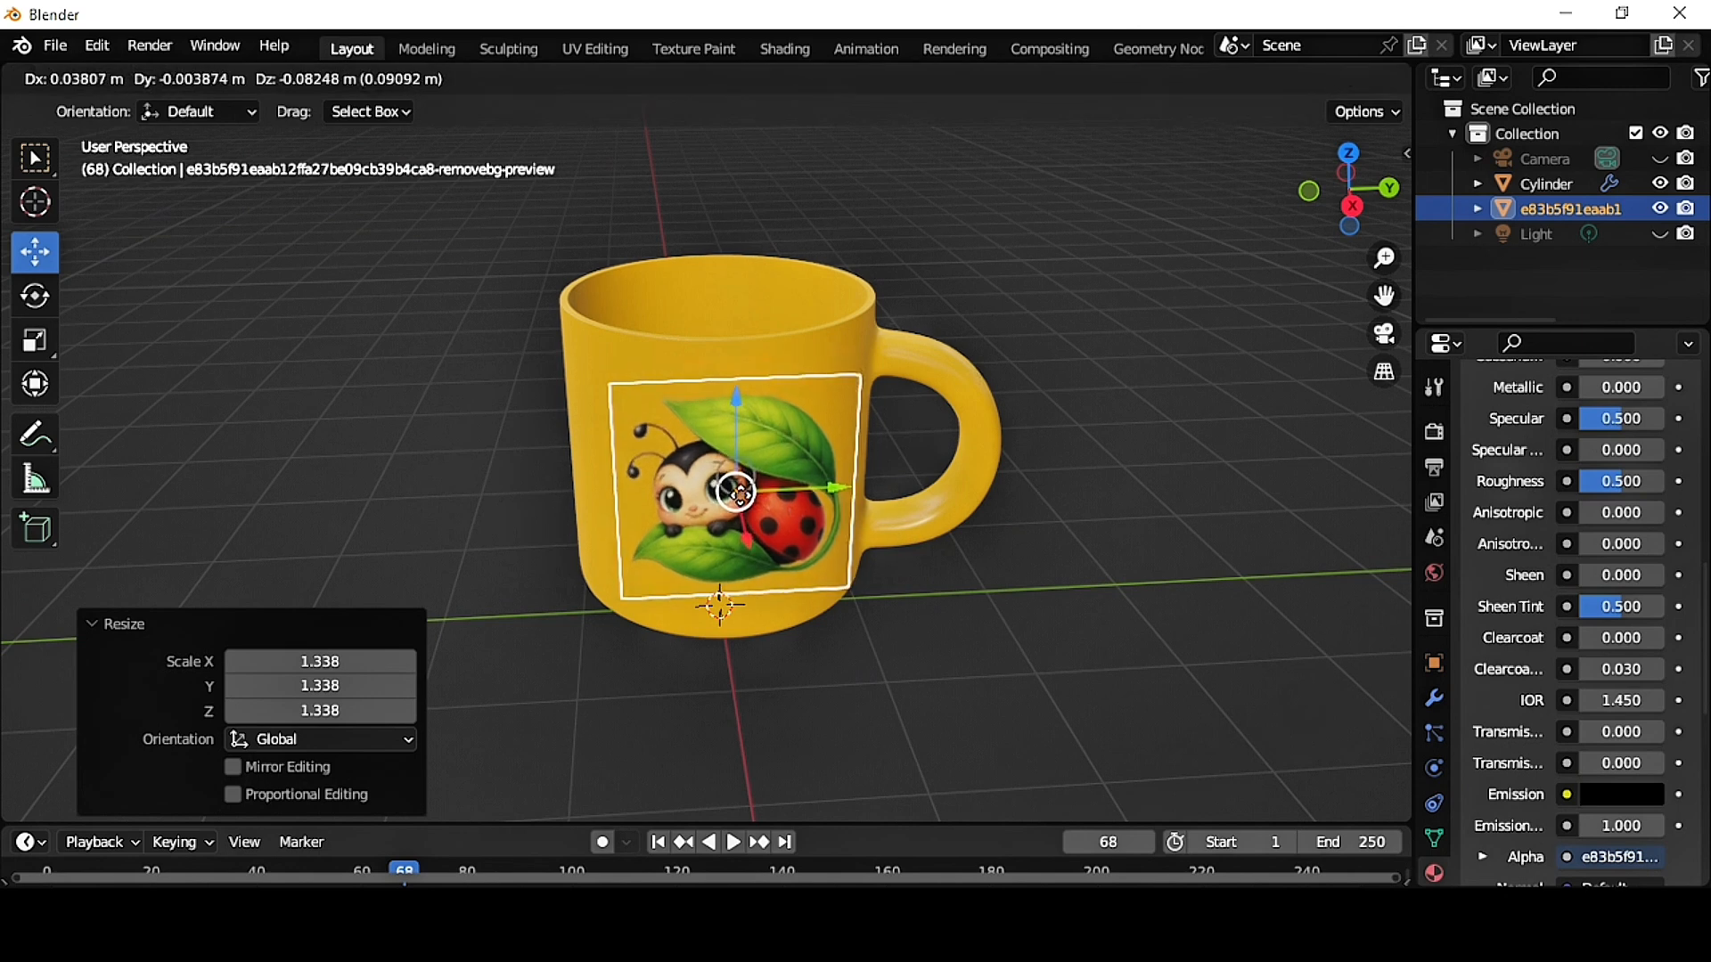
pyautogui.click(861, 607)
pyautogui.press('s')
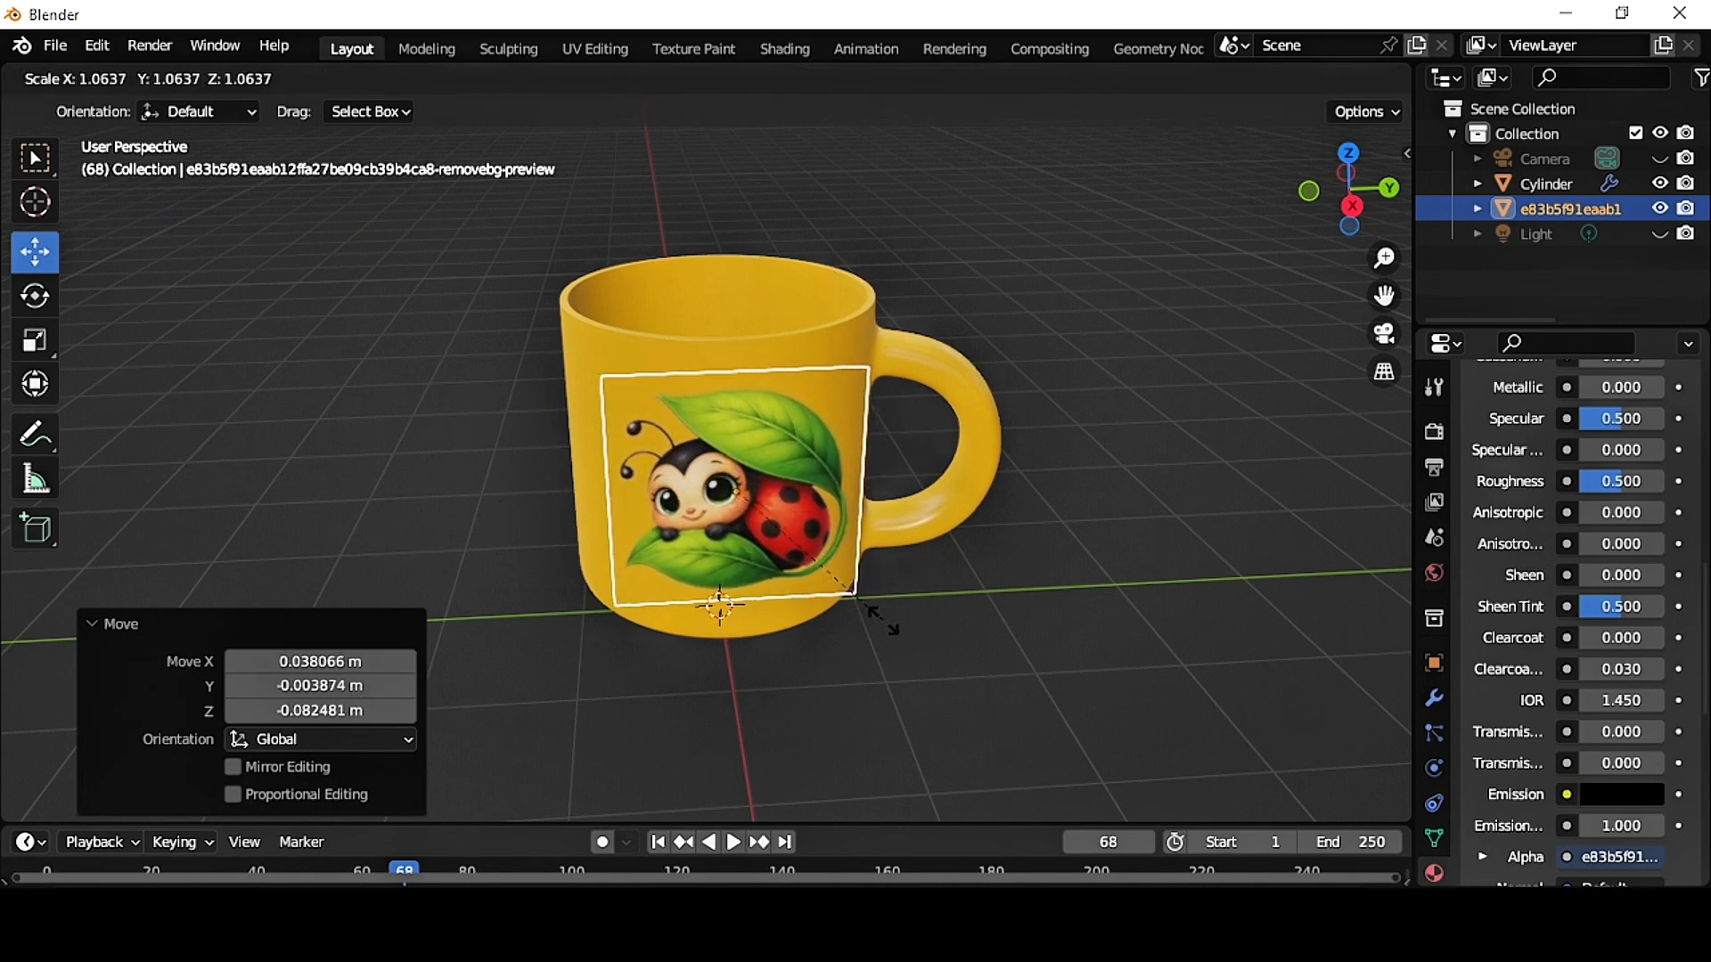
pyautogui.click(853, 602)
pyautogui.moveTo(842, 501); pyautogui.dragTo(830, 500)
# - Subdivide the ladybug image plane's mesh in Edit Mode with 70 cuts
pyautogui.moveTo(1038, 601); pyautogui.dragTo(1039, 573, button='middle')
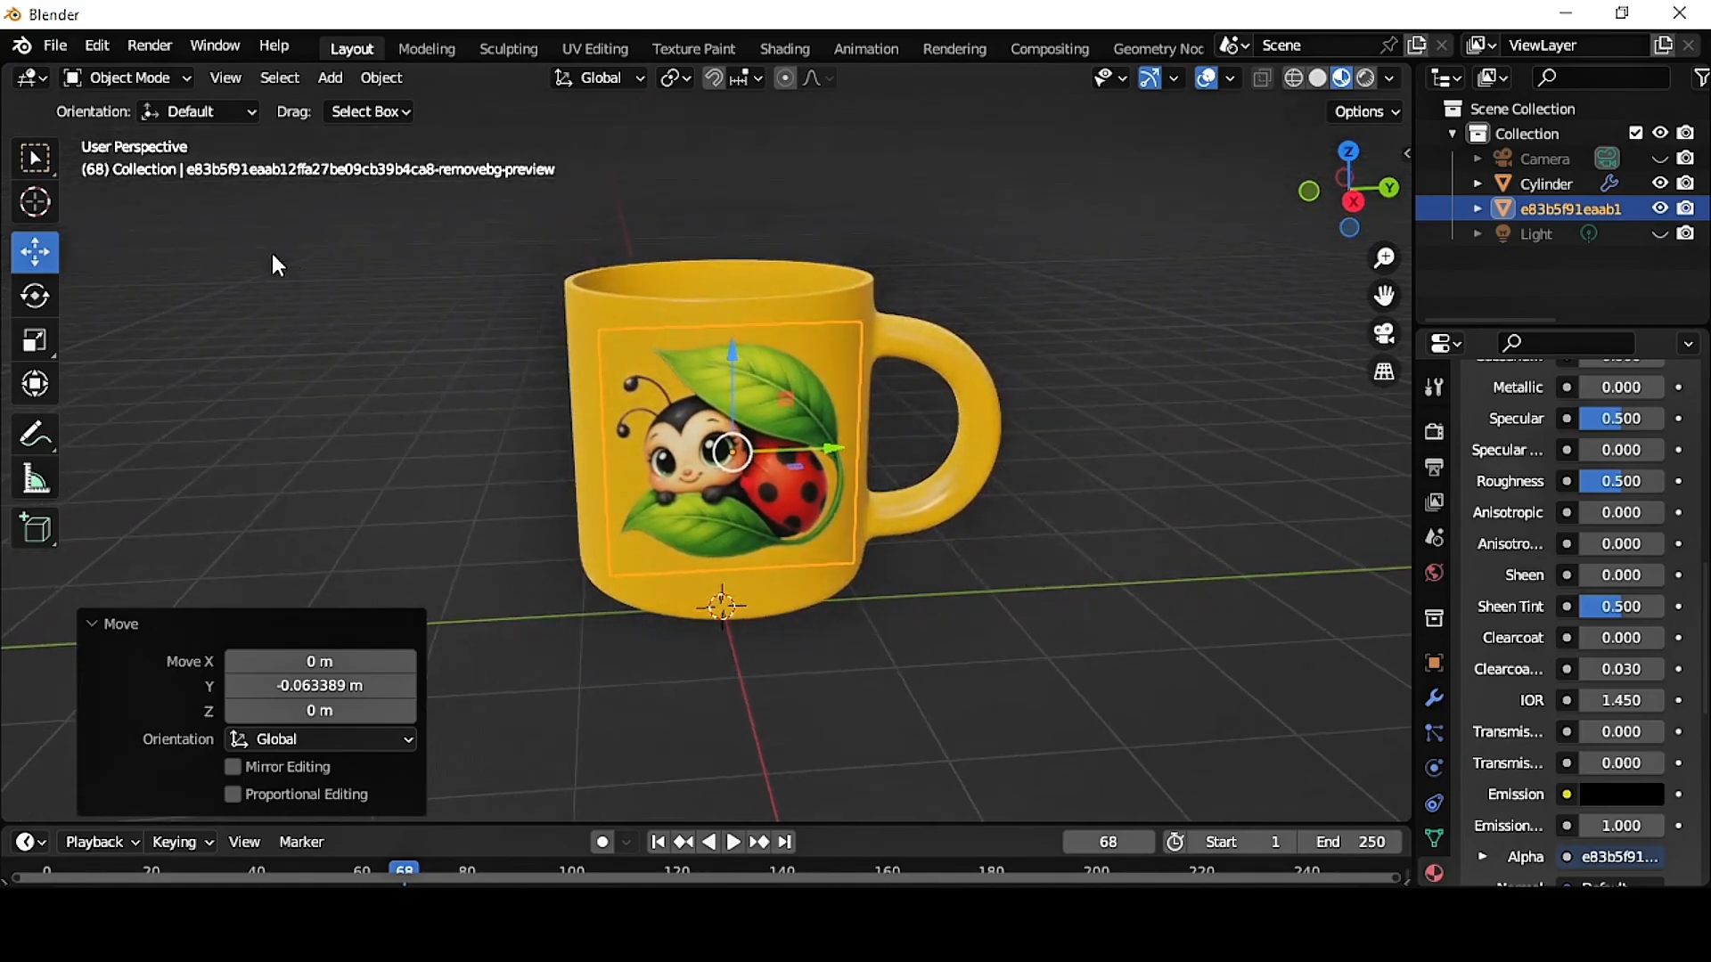
pyautogui.click(133, 77)
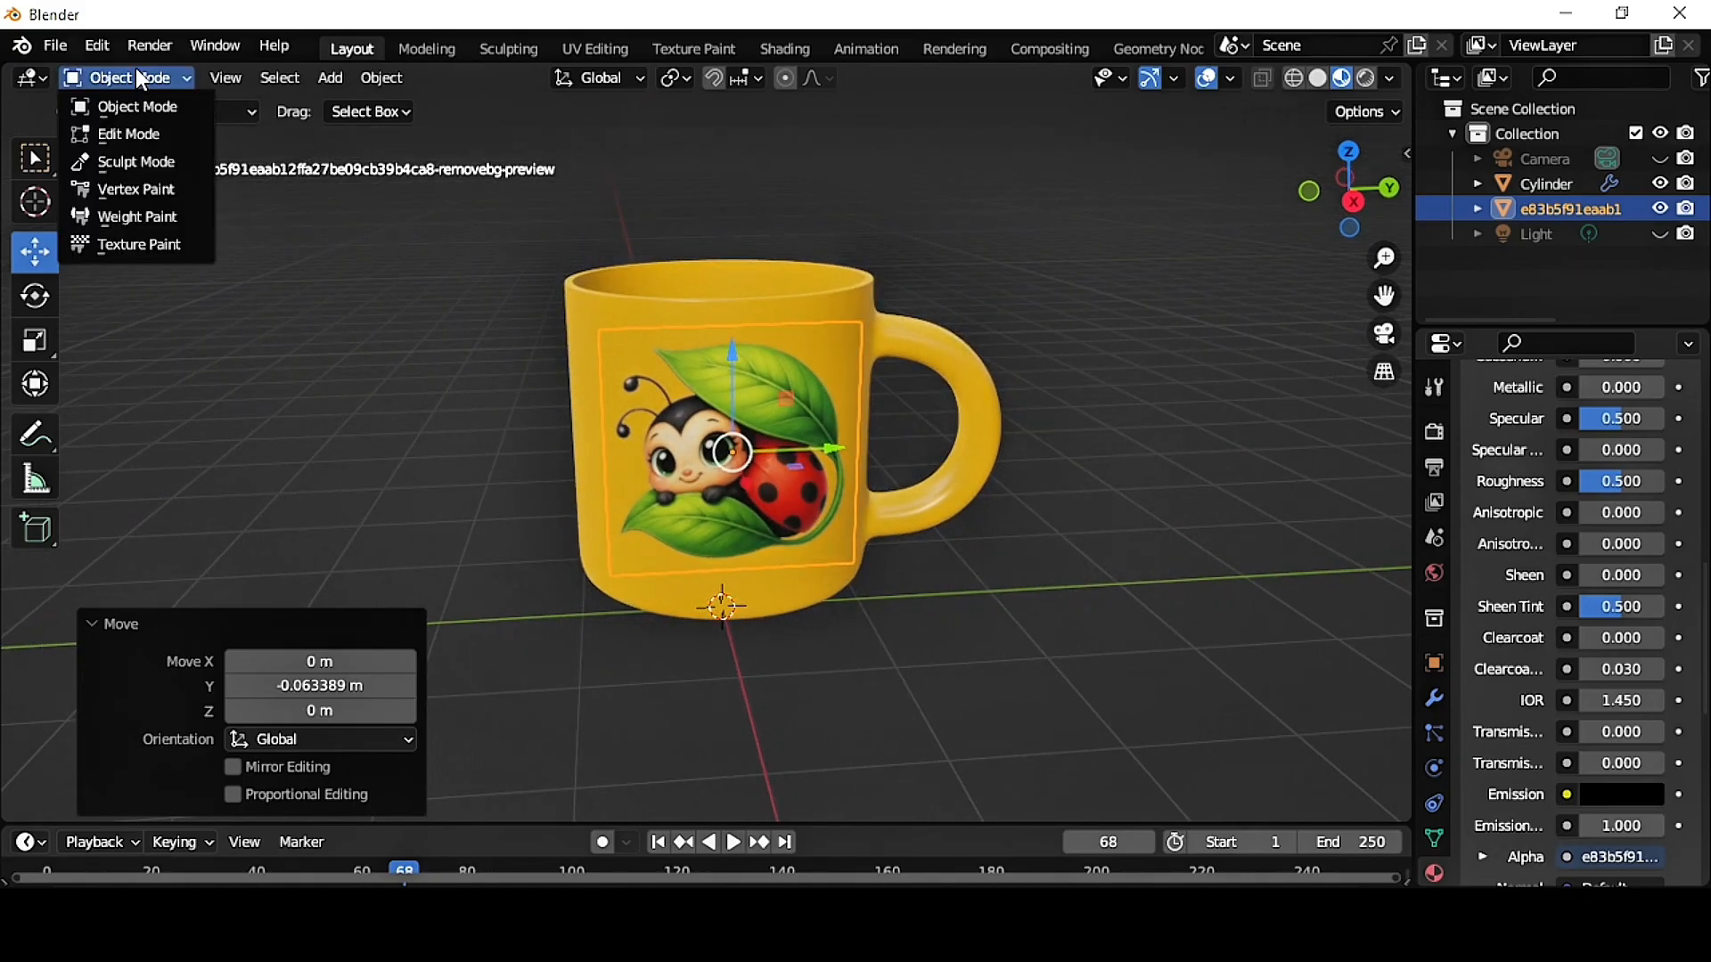
pyautogui.click(151, 134)
pyautogui.rightClick(789, 442)
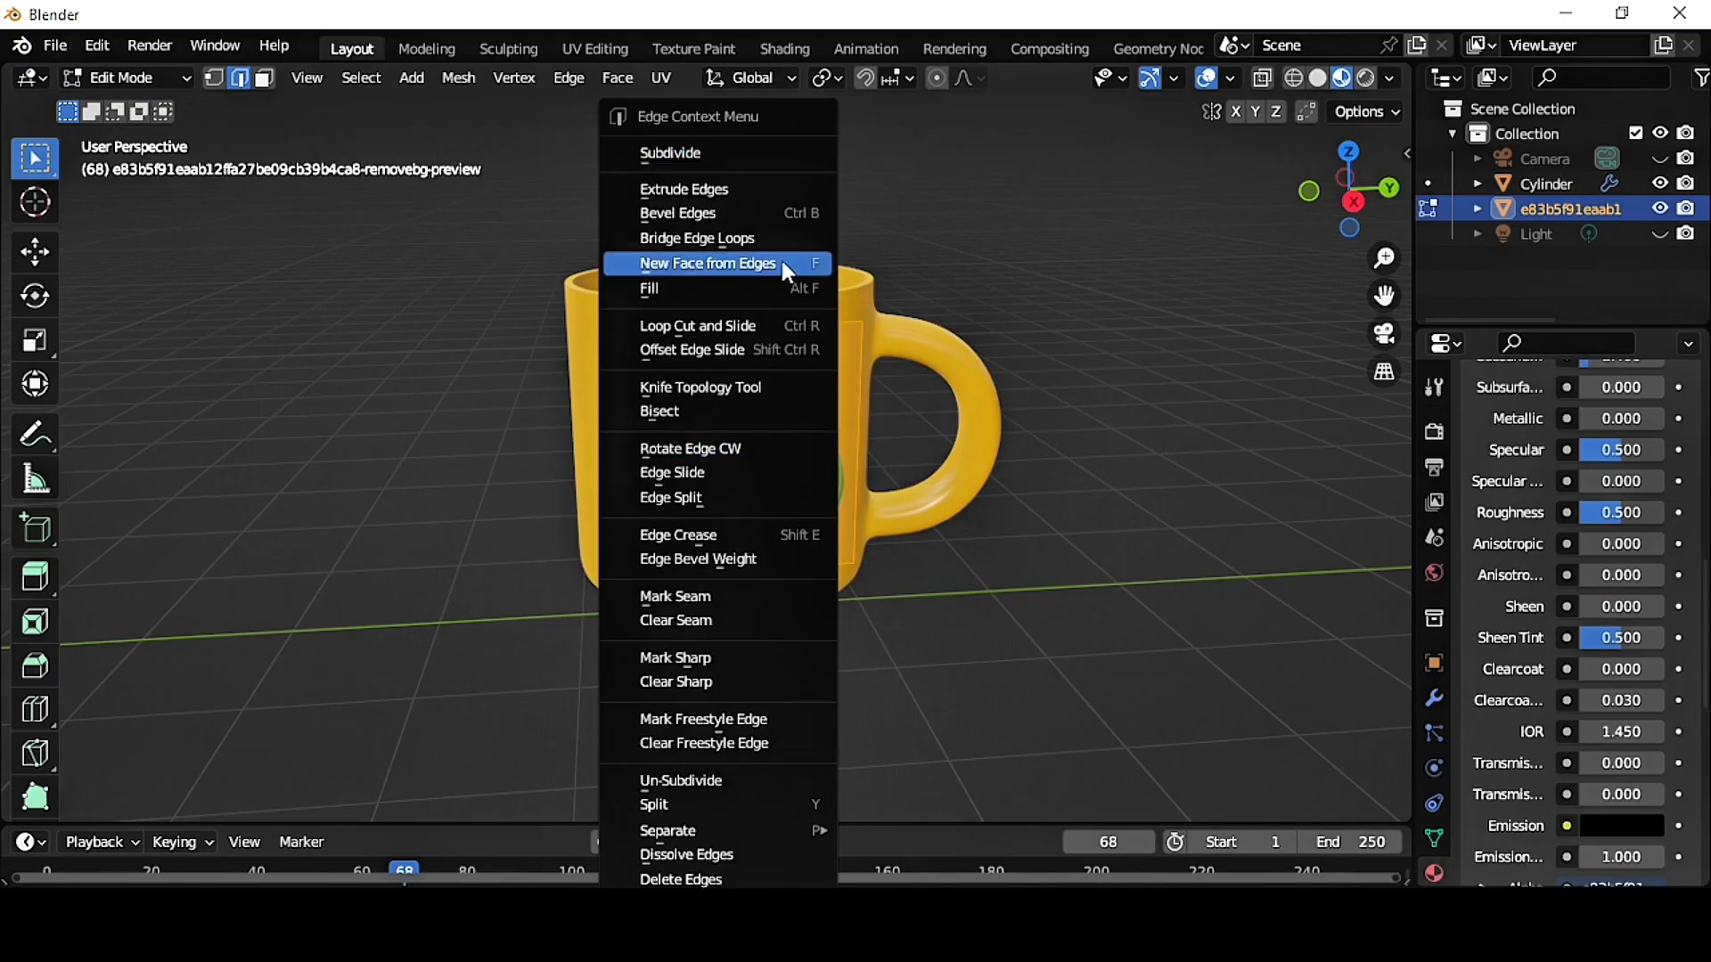
pyautogui.click(773, 151)
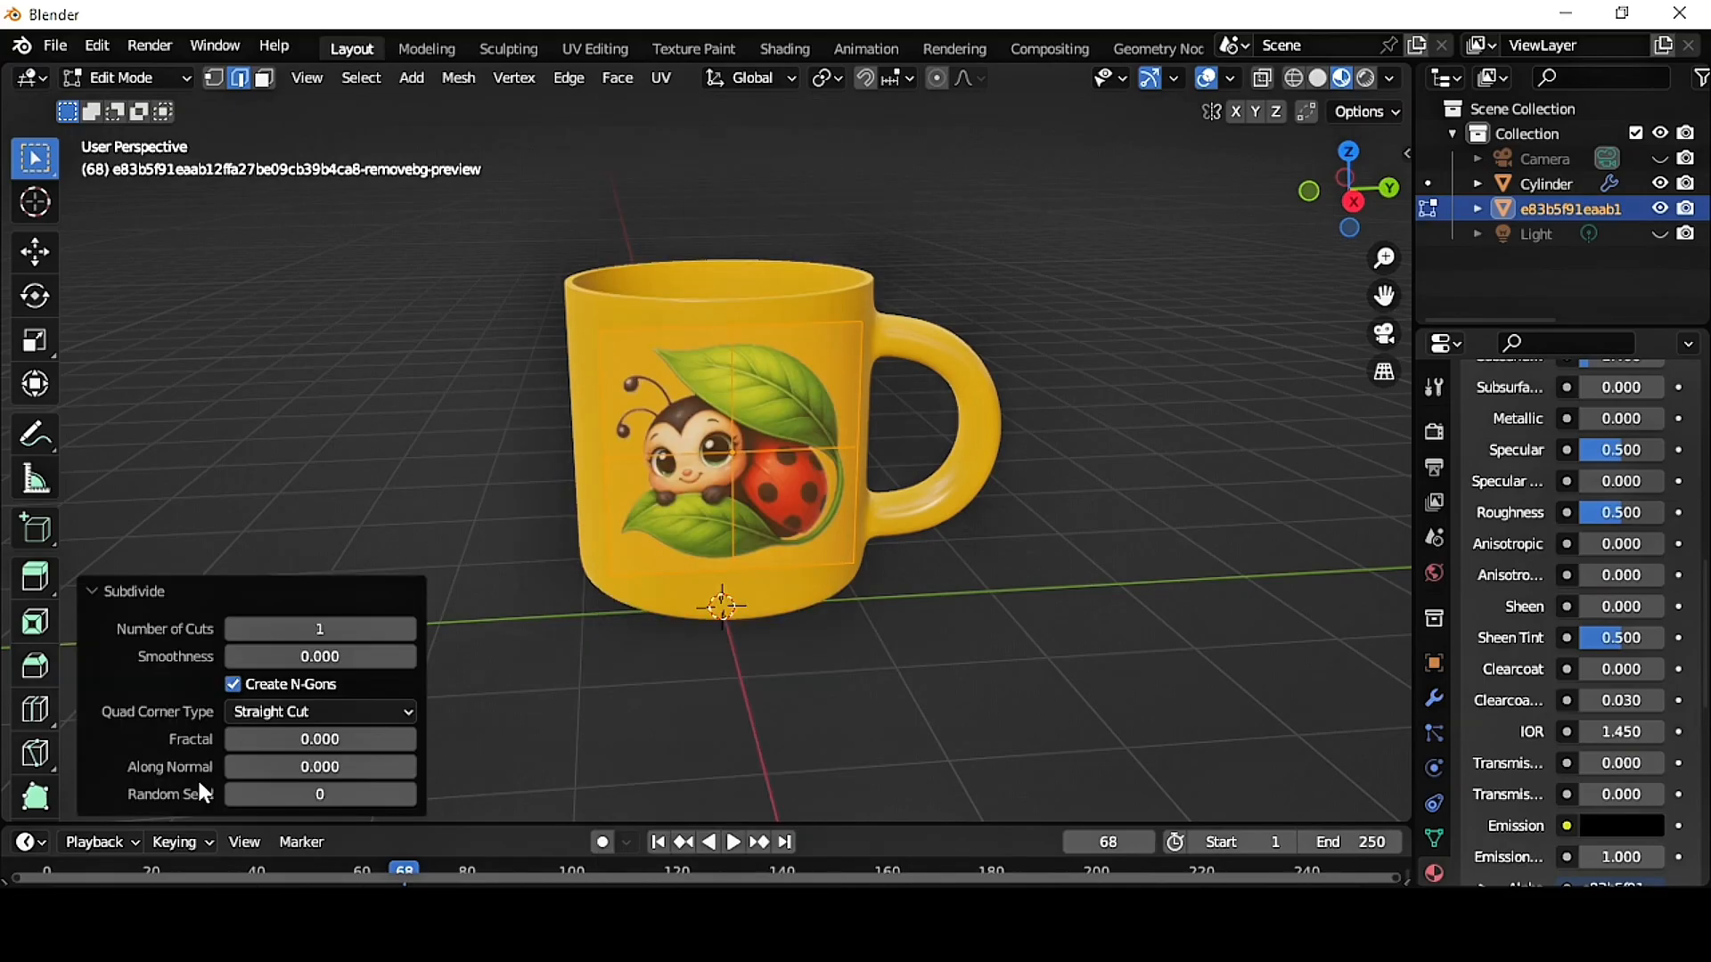
pyautogui.click(336, 632)
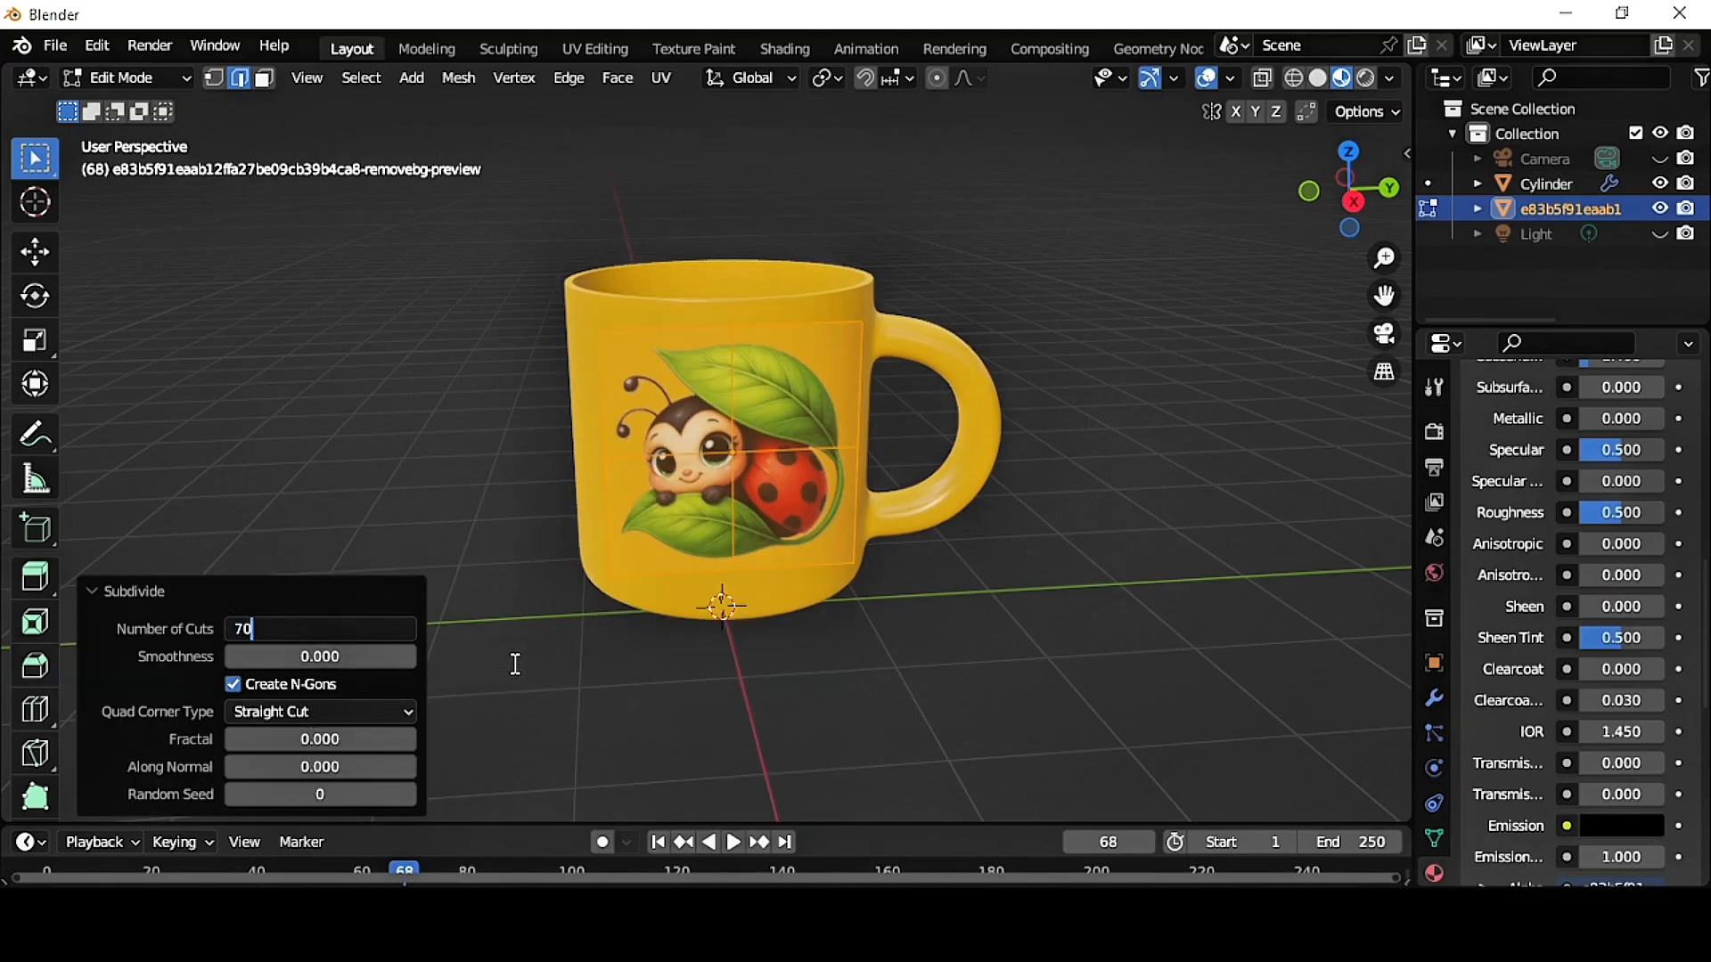
pyautogui.press('Return')
# - Add a Shrinkwrap modifier to the ladybug image plane with the mug Cylinder as its target
pyautogui.click(1433, 698)
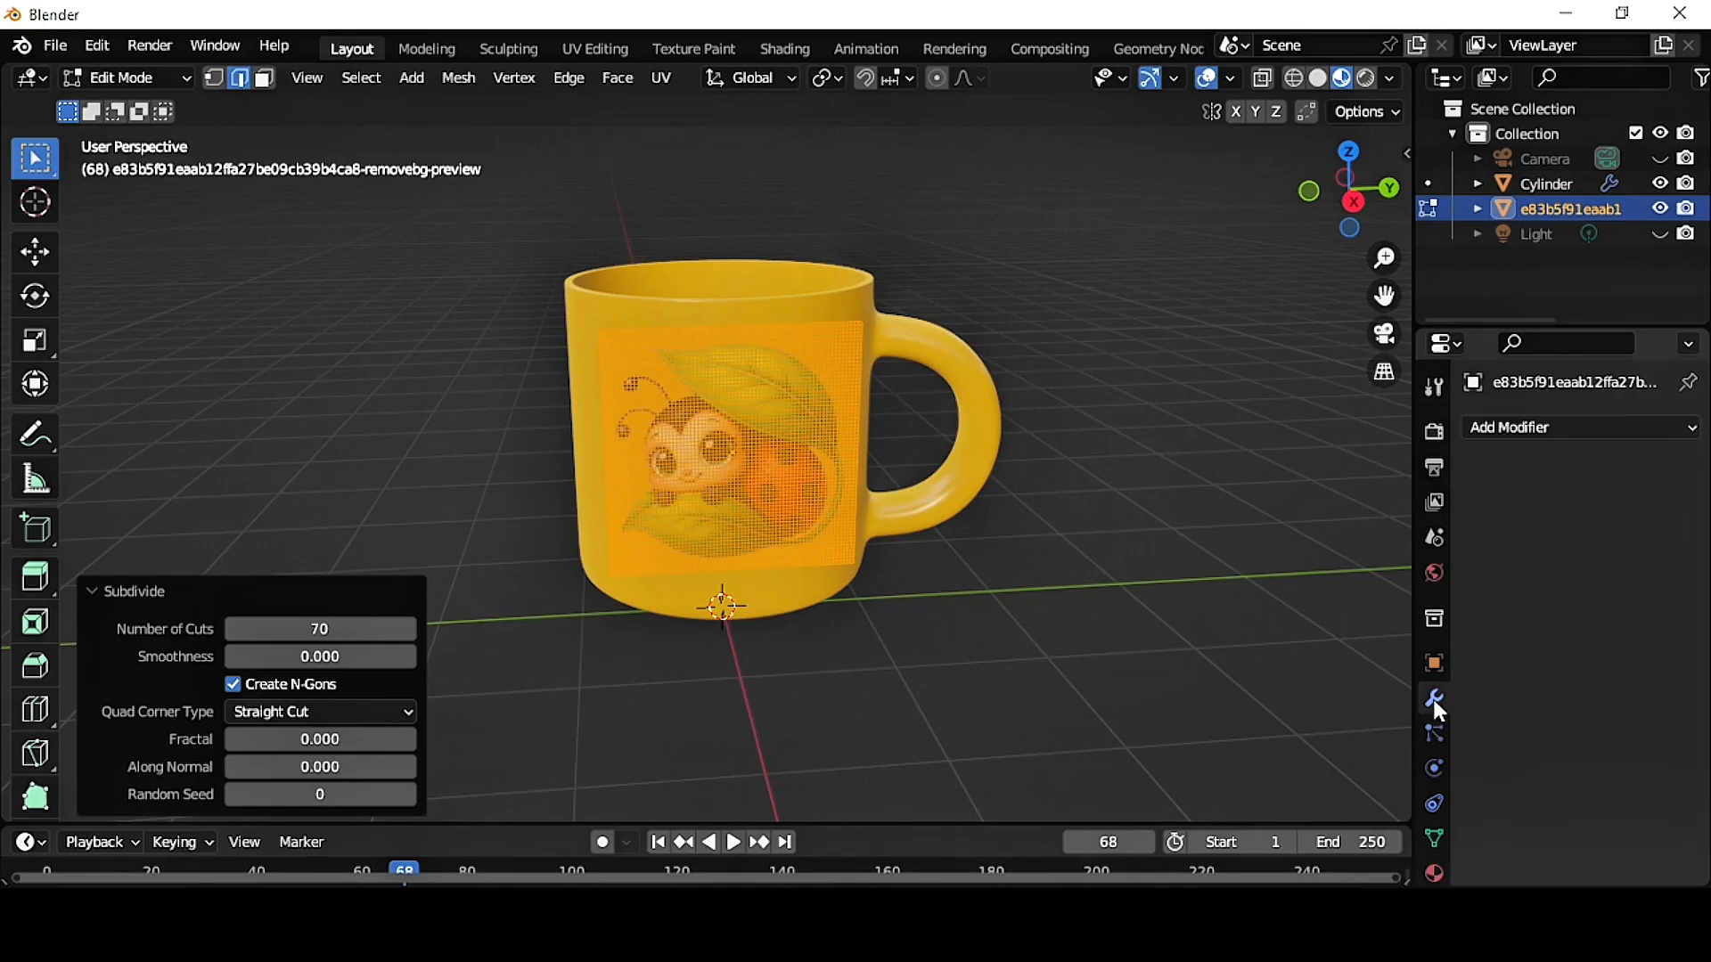
pyautogui.click(1651, 428)
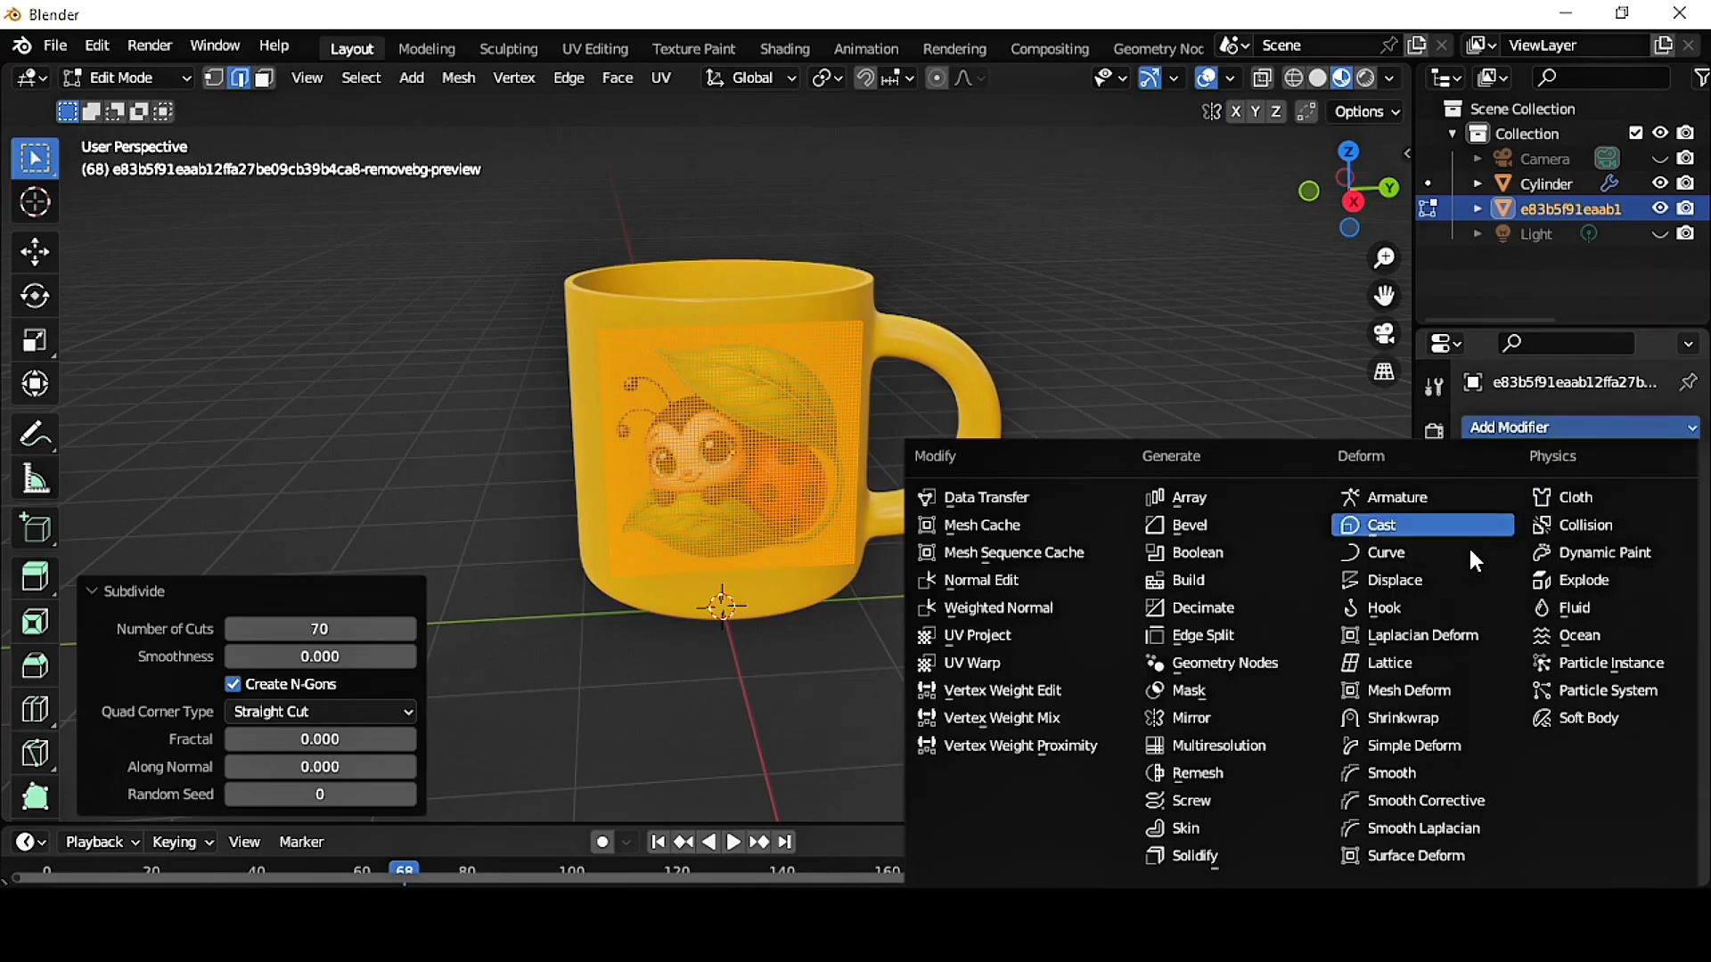
pyautogui.click(1458, 710)
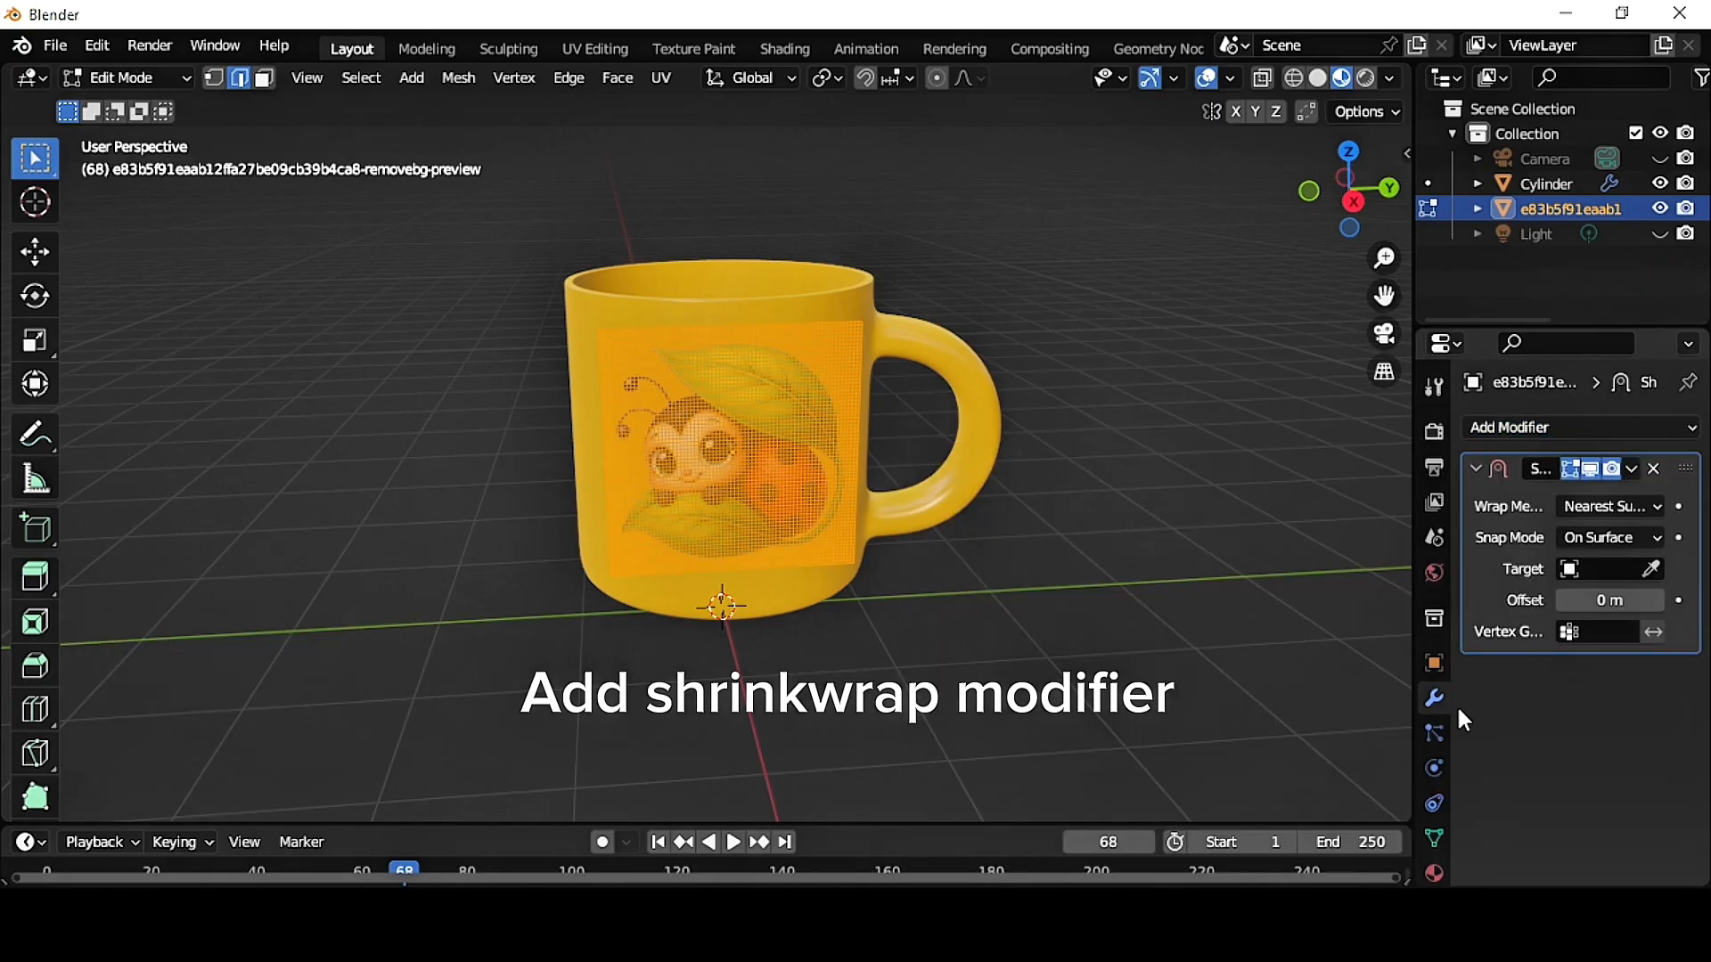
pyautogui.click(1652, 568)
pyautogui.click(976, 370)
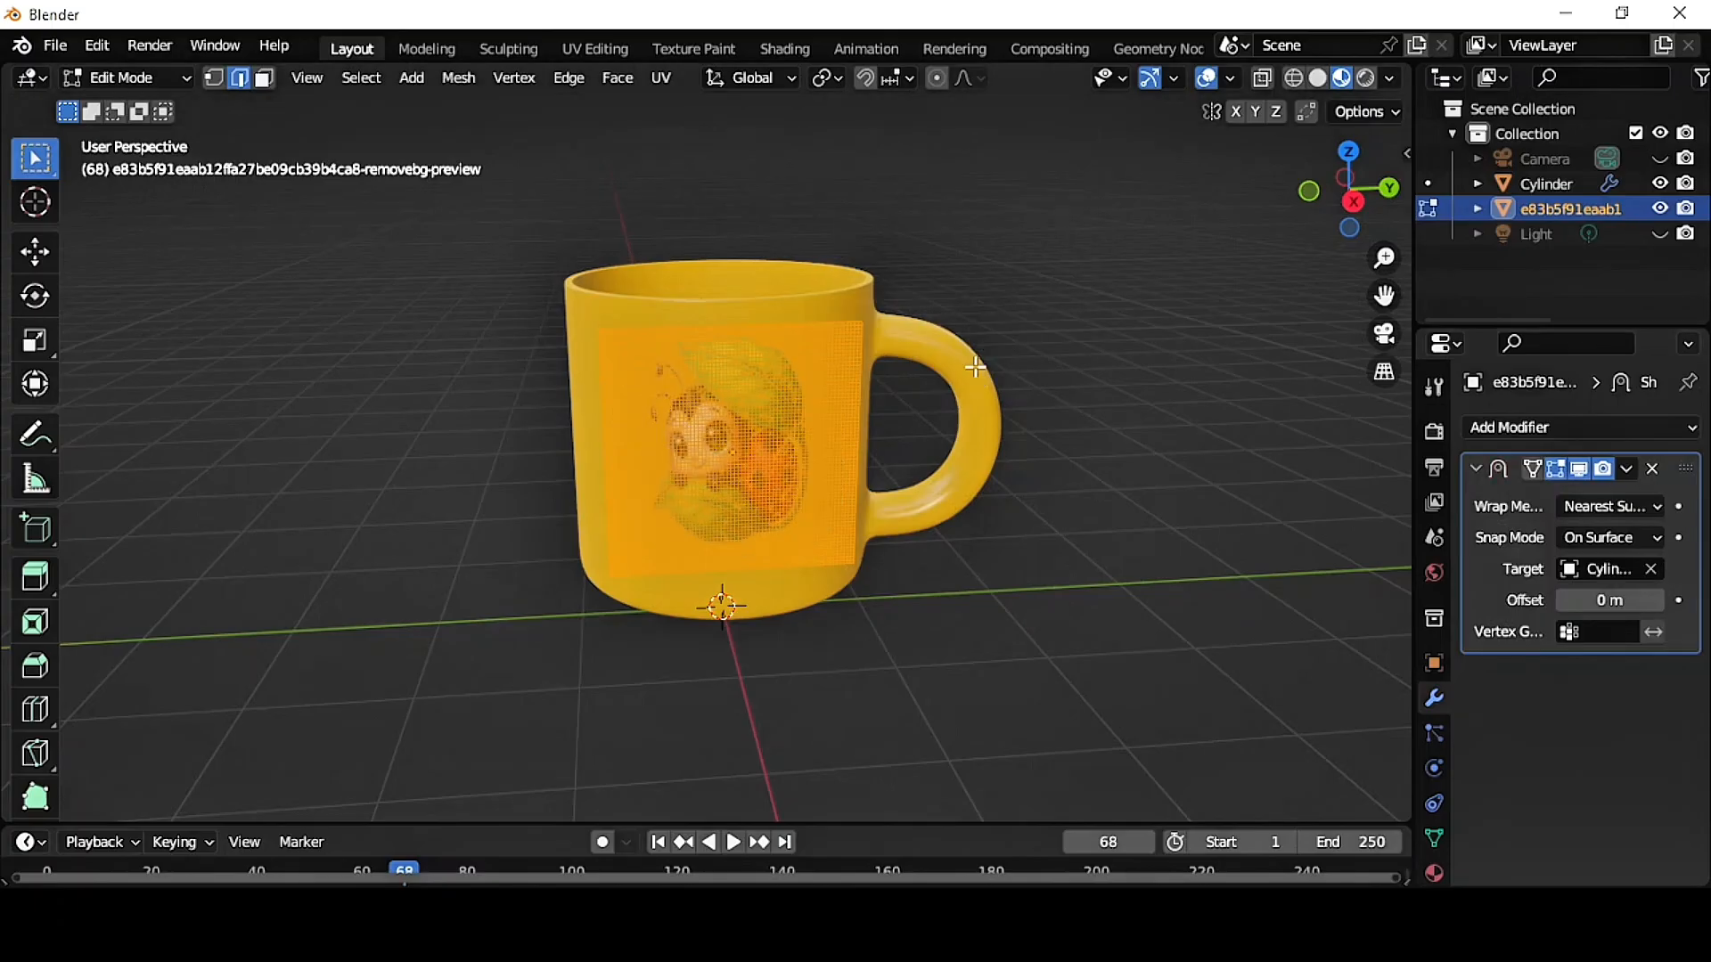
# - Set the Shrinkwrap to the Project wrap method with Negative enabled and a 0.005 m offset, and return to Object Mode
pyautogui.click(1652, 506)
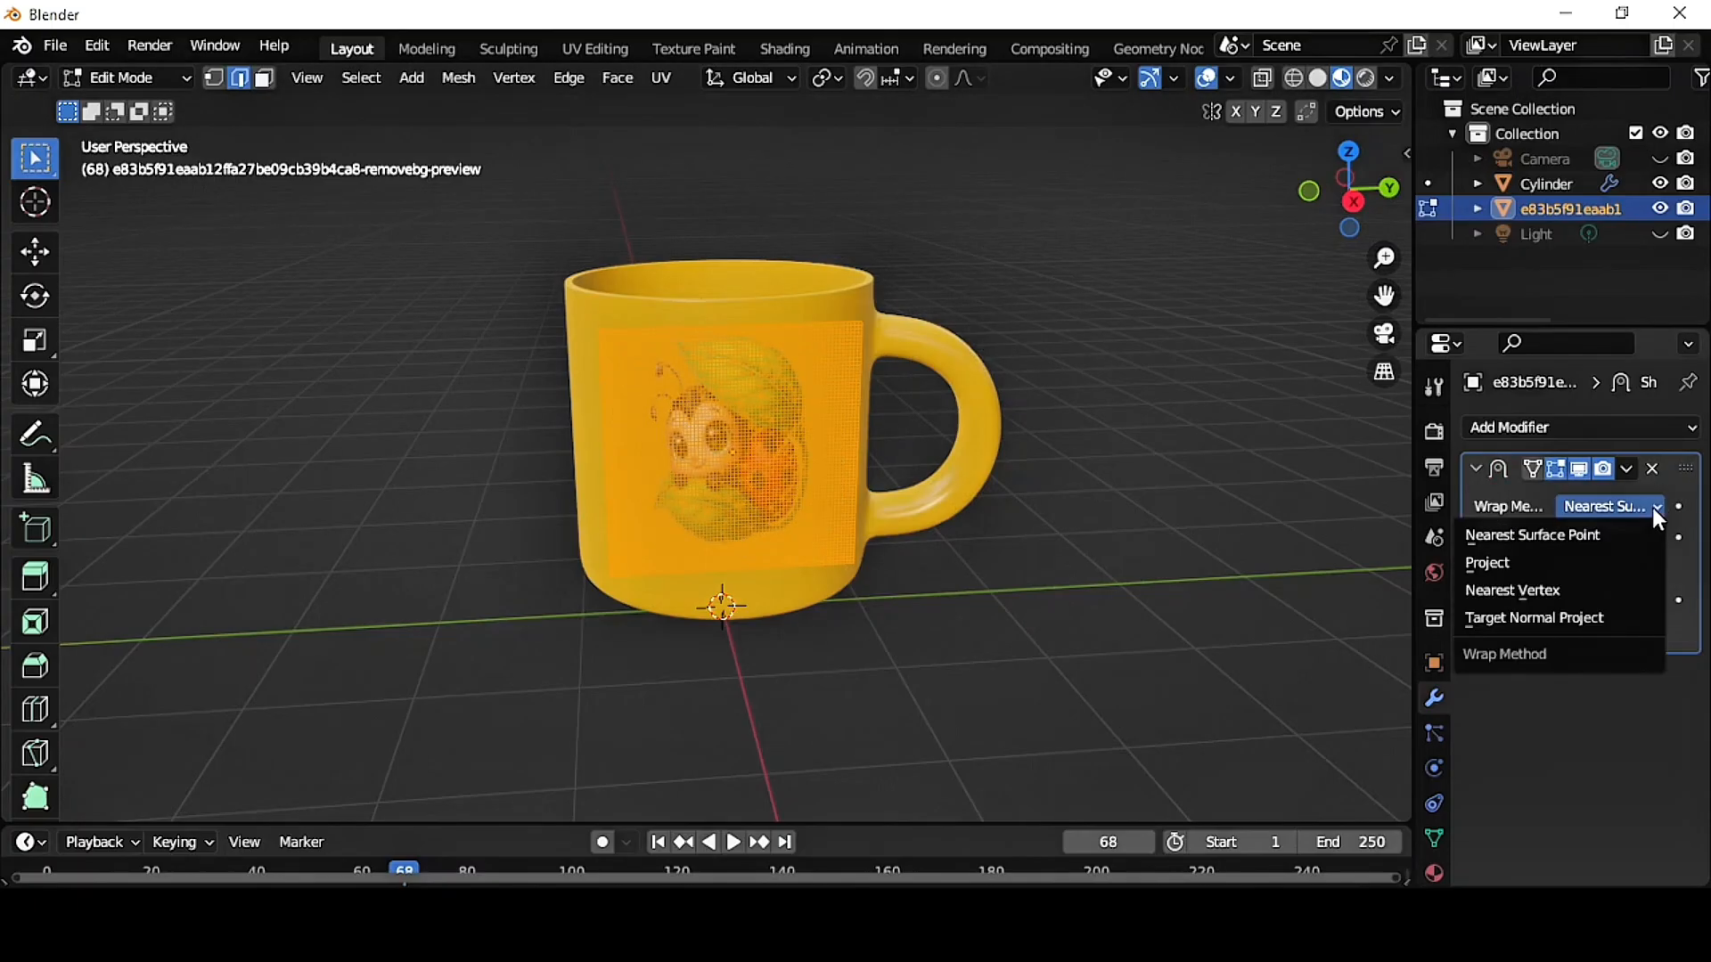
pyautogui.click(1565, 558)
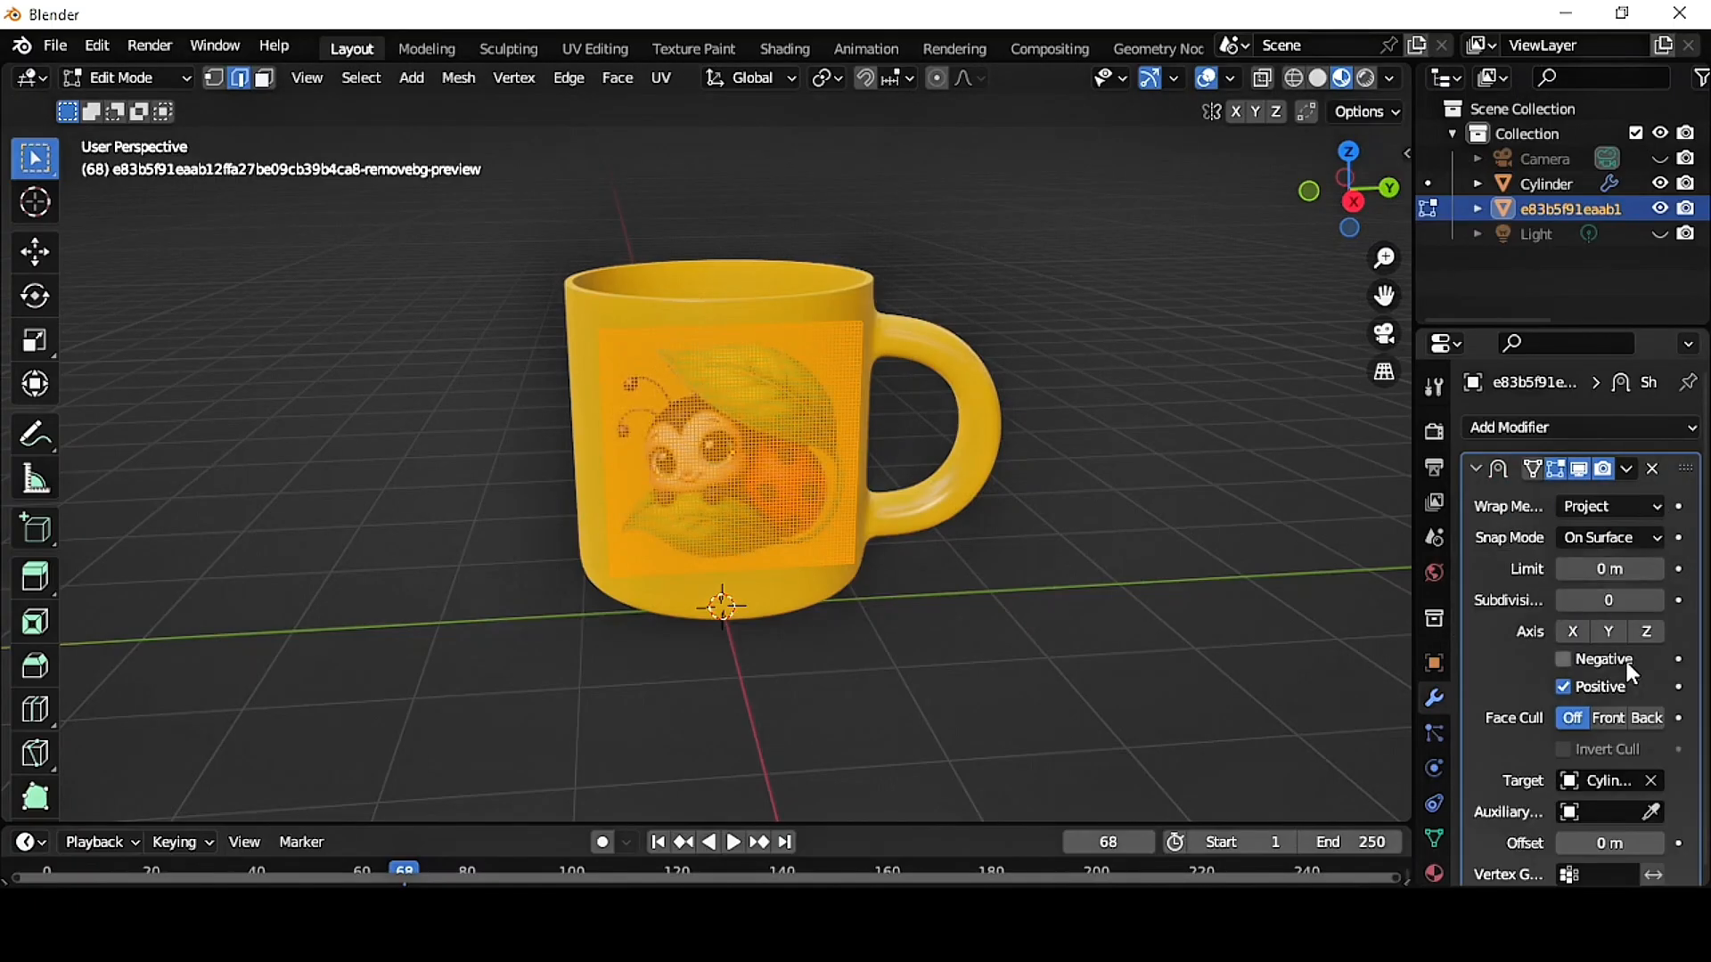
pyautogui.click(1563, 659)
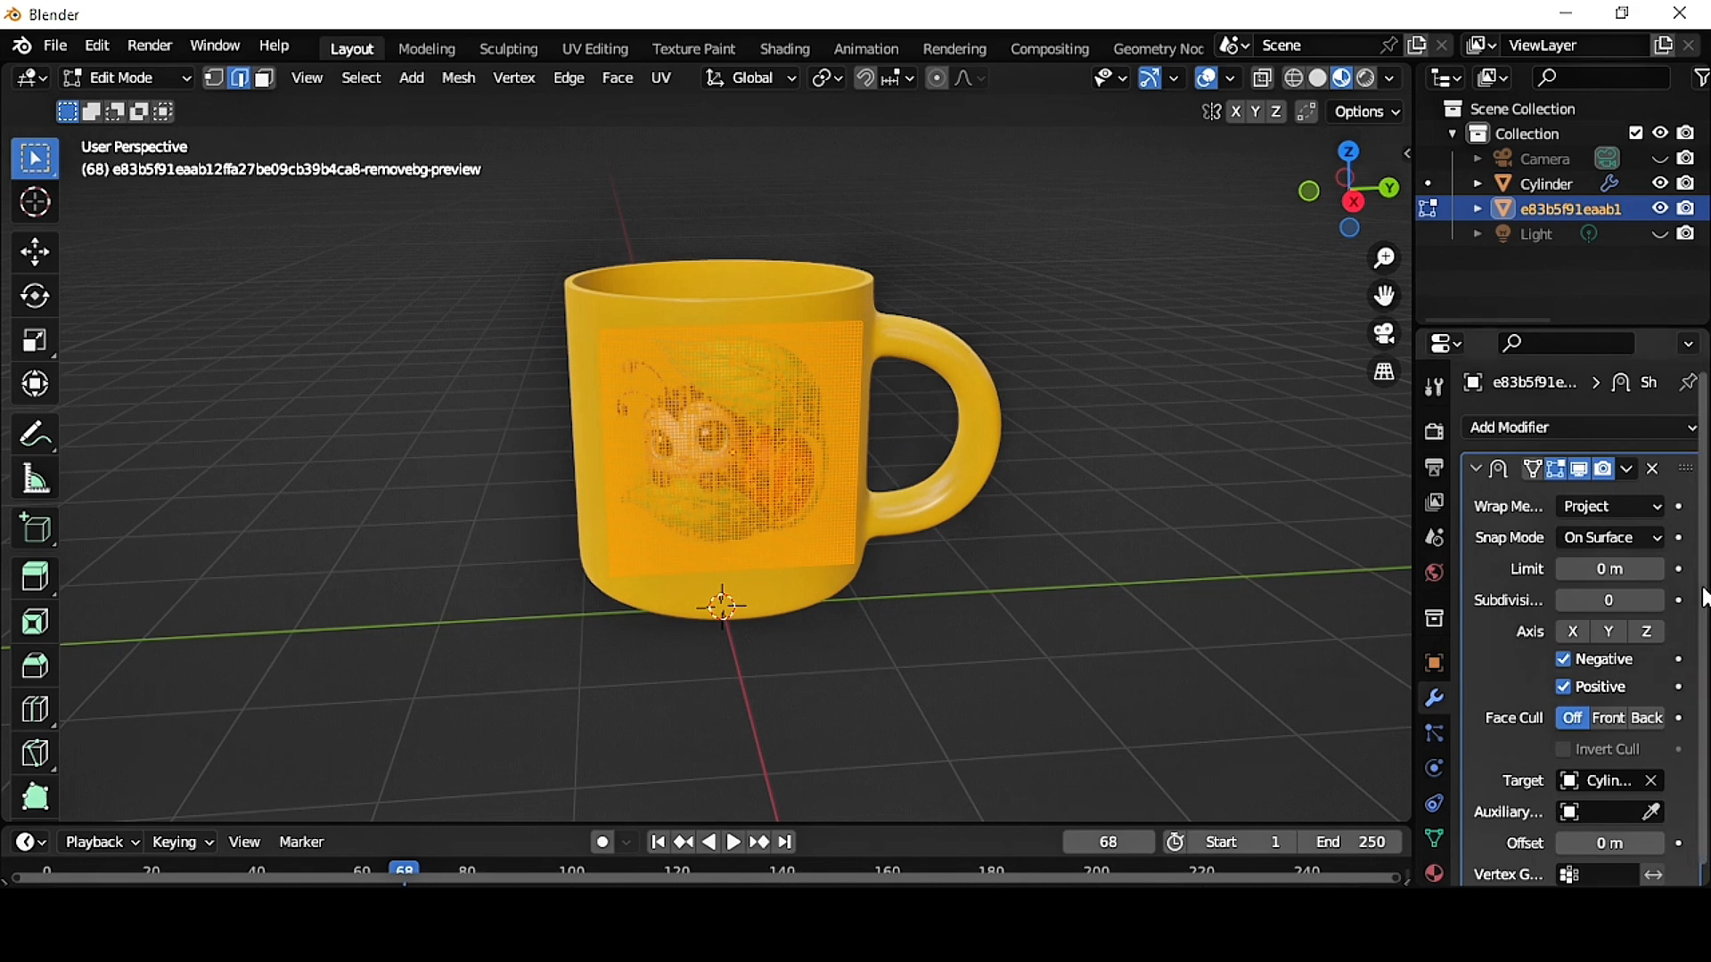
pyautogui.scroll(-2, 1704, 599)
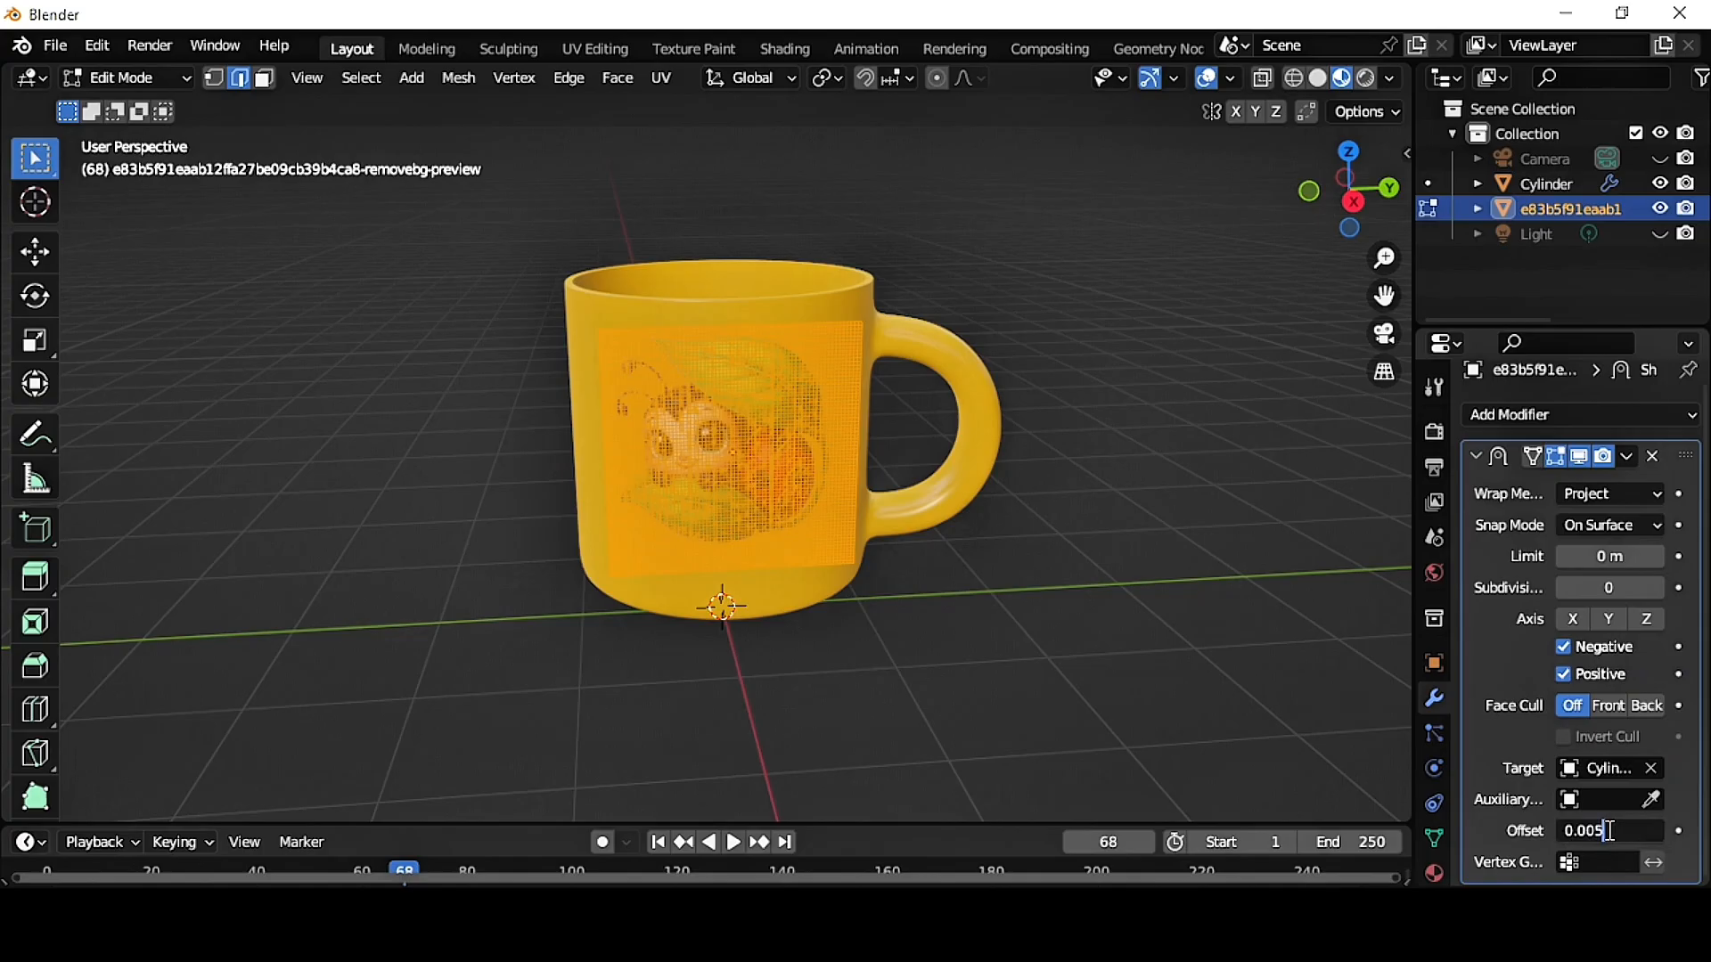
pyautogui.press('Return')
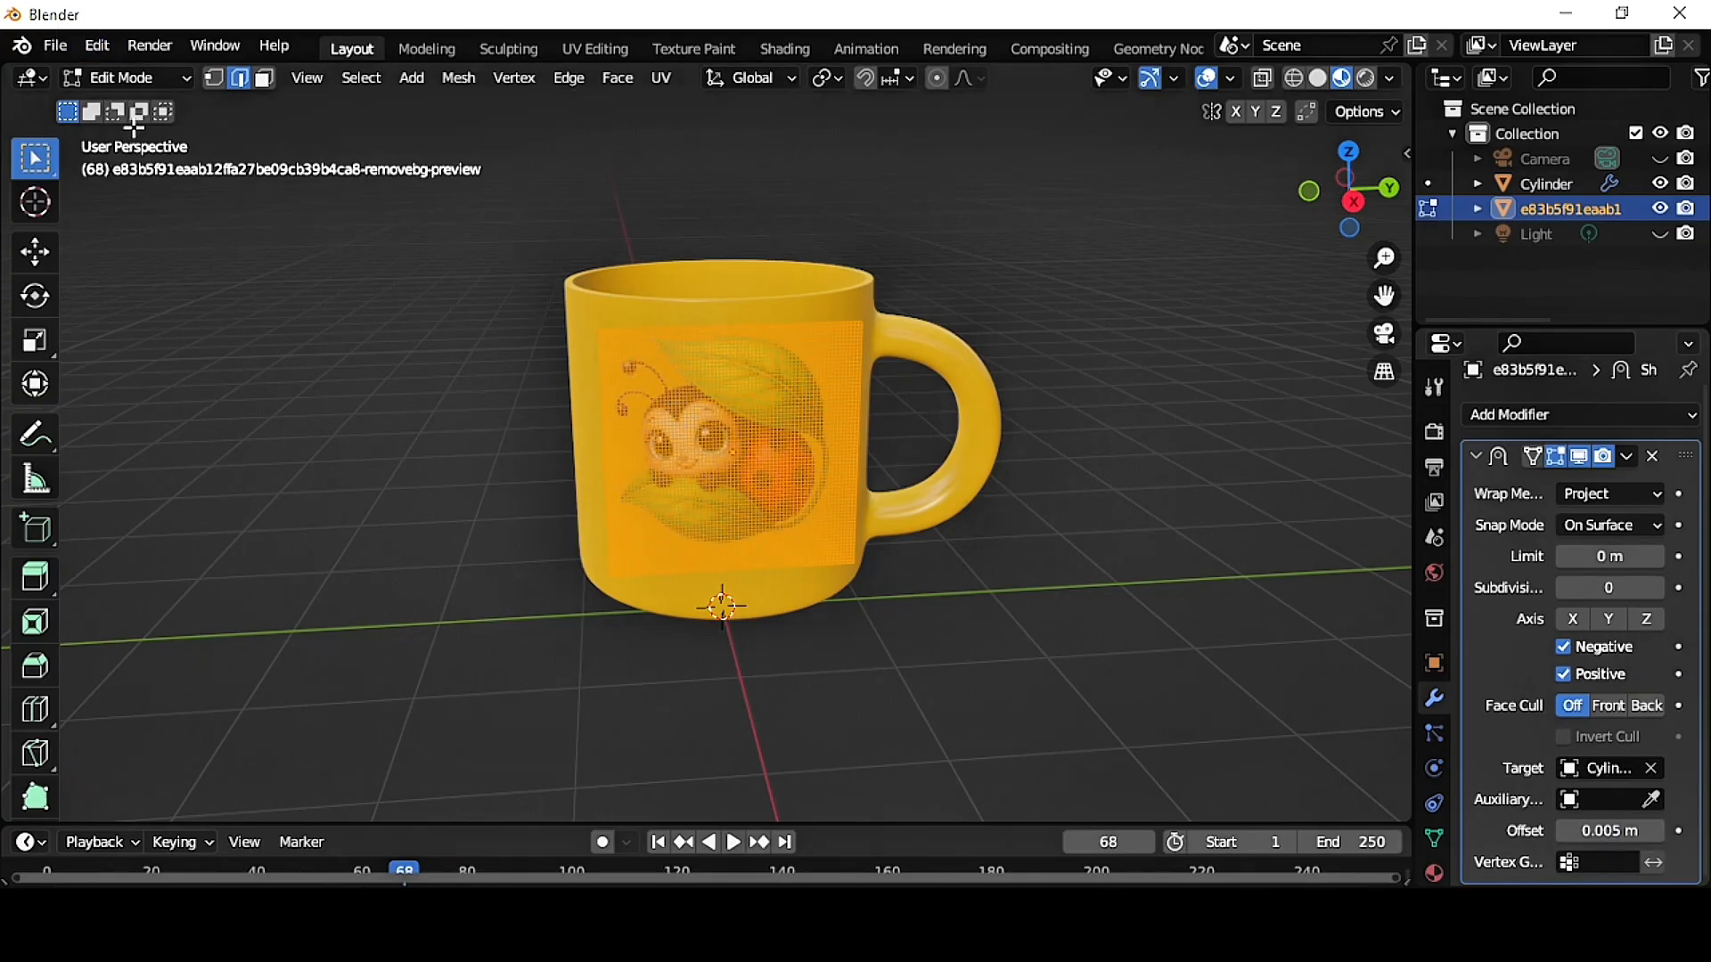
pyautogui.click(125, 77)
pyautogui.click(134, 103)
# - Scale the wrapped ladybug image up about 1.2 times and lower it about 0.134 m along Z on the mug's wall
pyautogui.scroll(3, 976, 474)
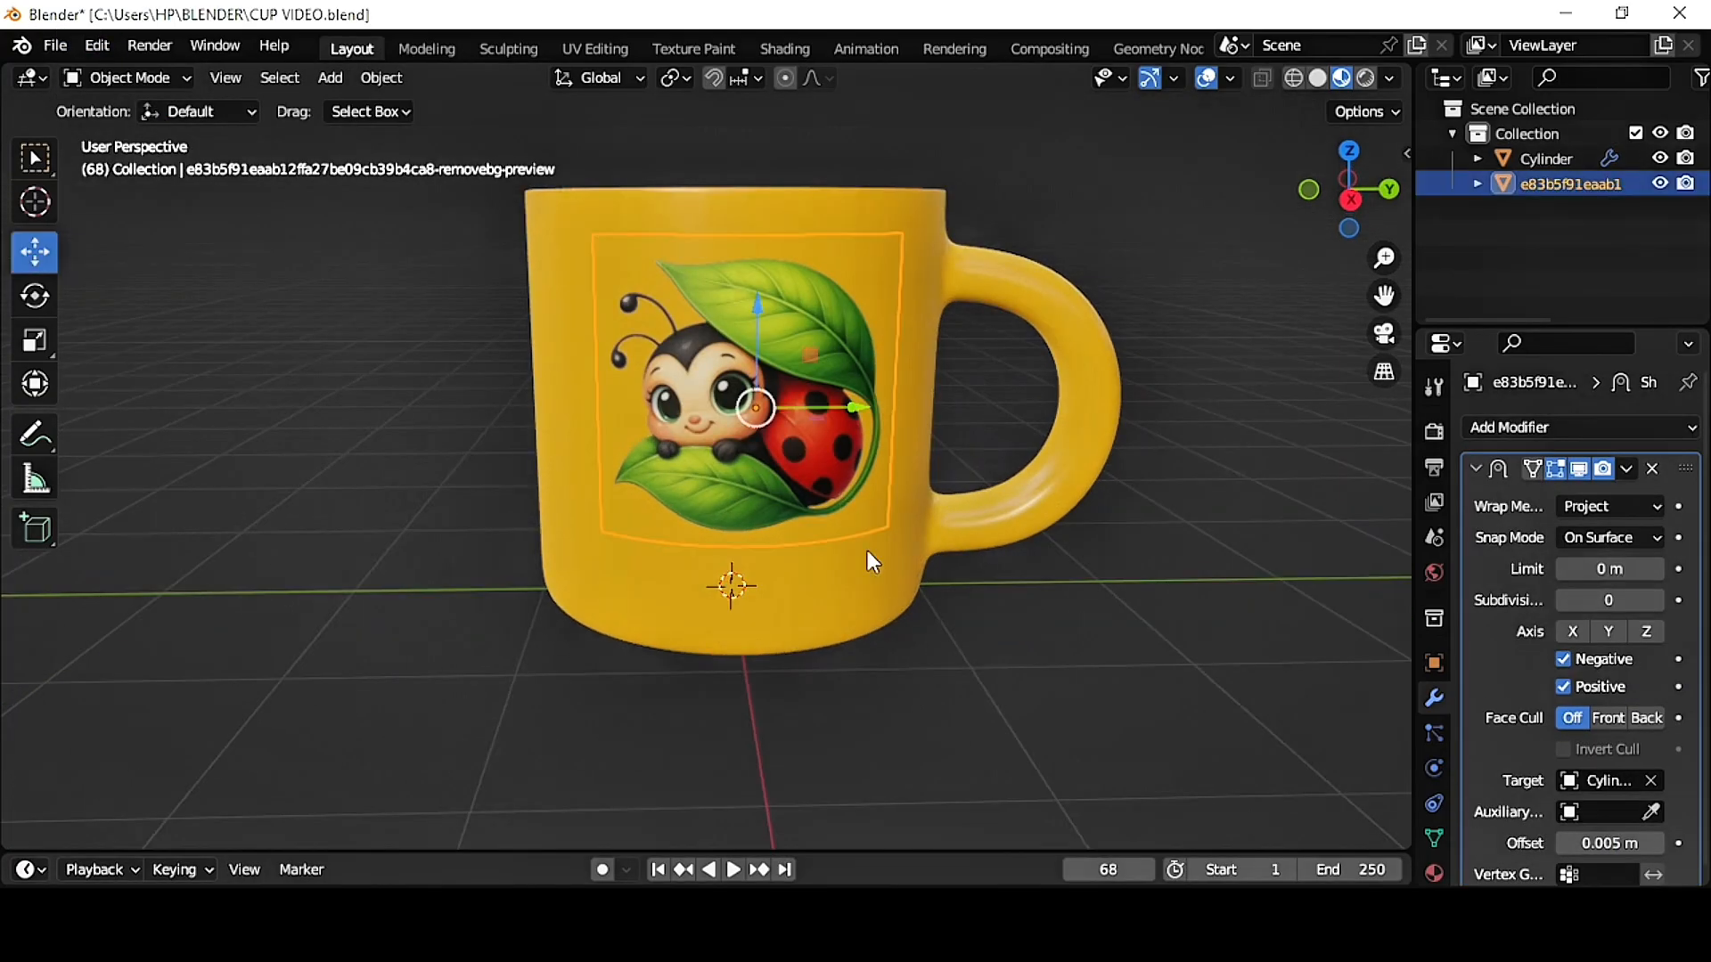
pyautogui.press('s')
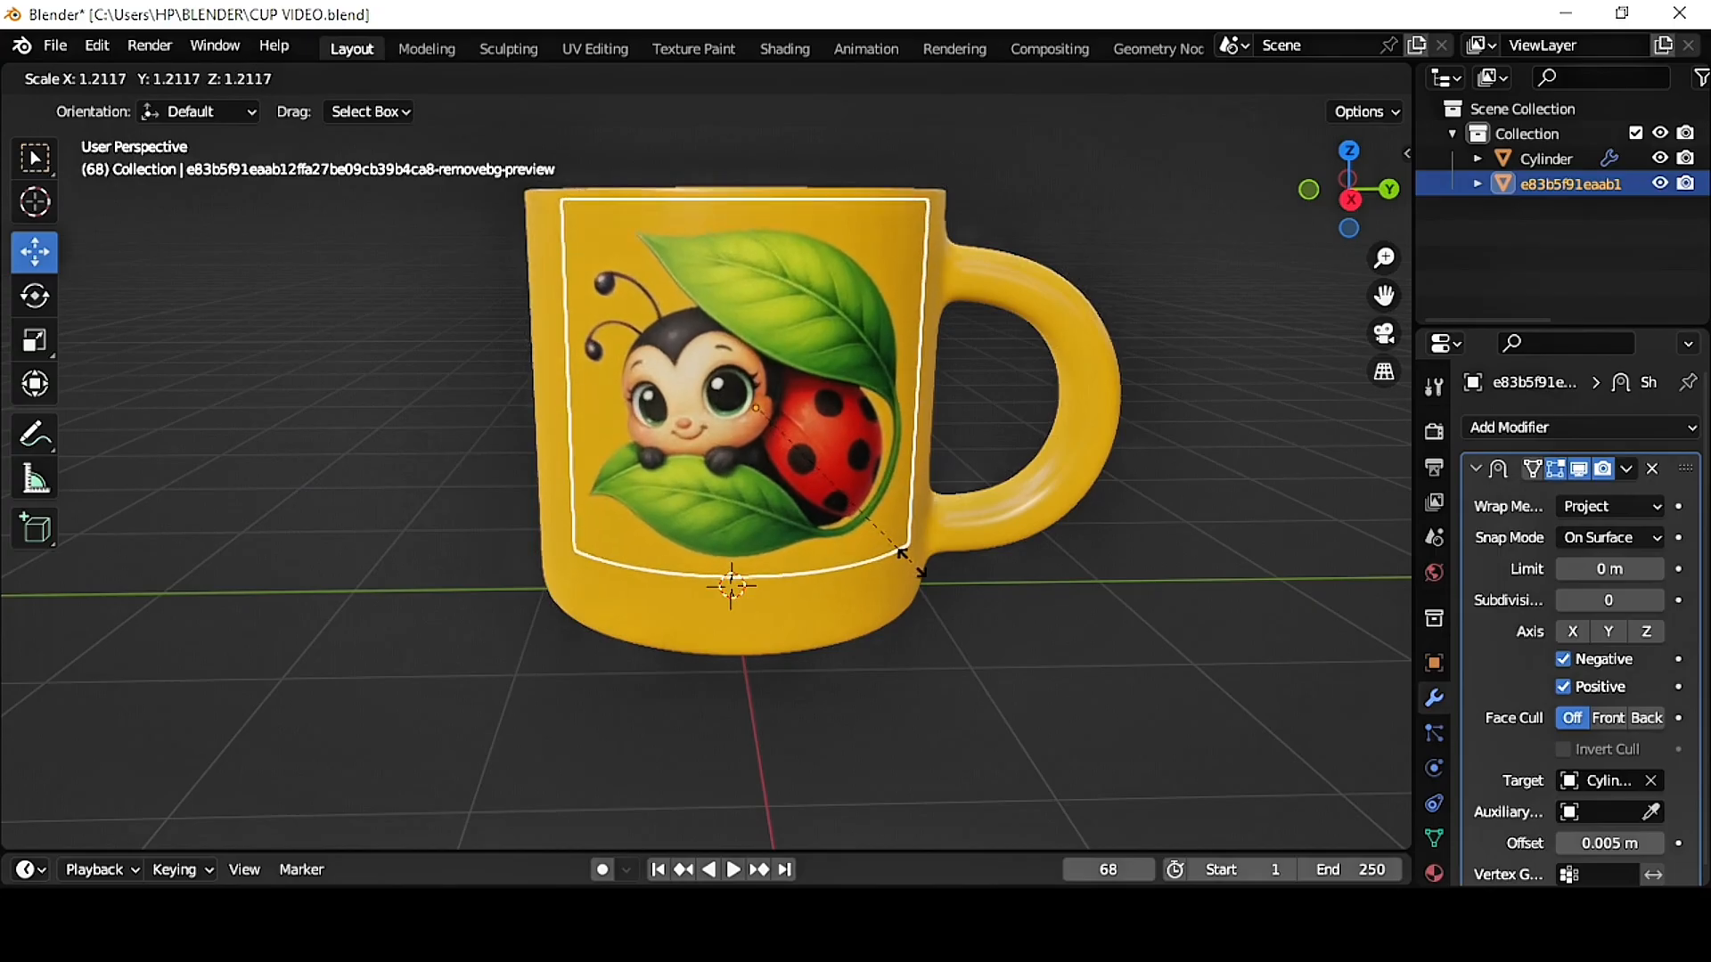
pyautogui.click(913, 566)
pyautogui.moveTo(757, 341); pyautogui.dragTo(759, 375)
# - Convert the ladybug image plane to a mesh so that its Shrinkwrap deformation is applied
pyautogui.scroll(-1, 813, 397)
pyautogui.rightClick(820, 380)
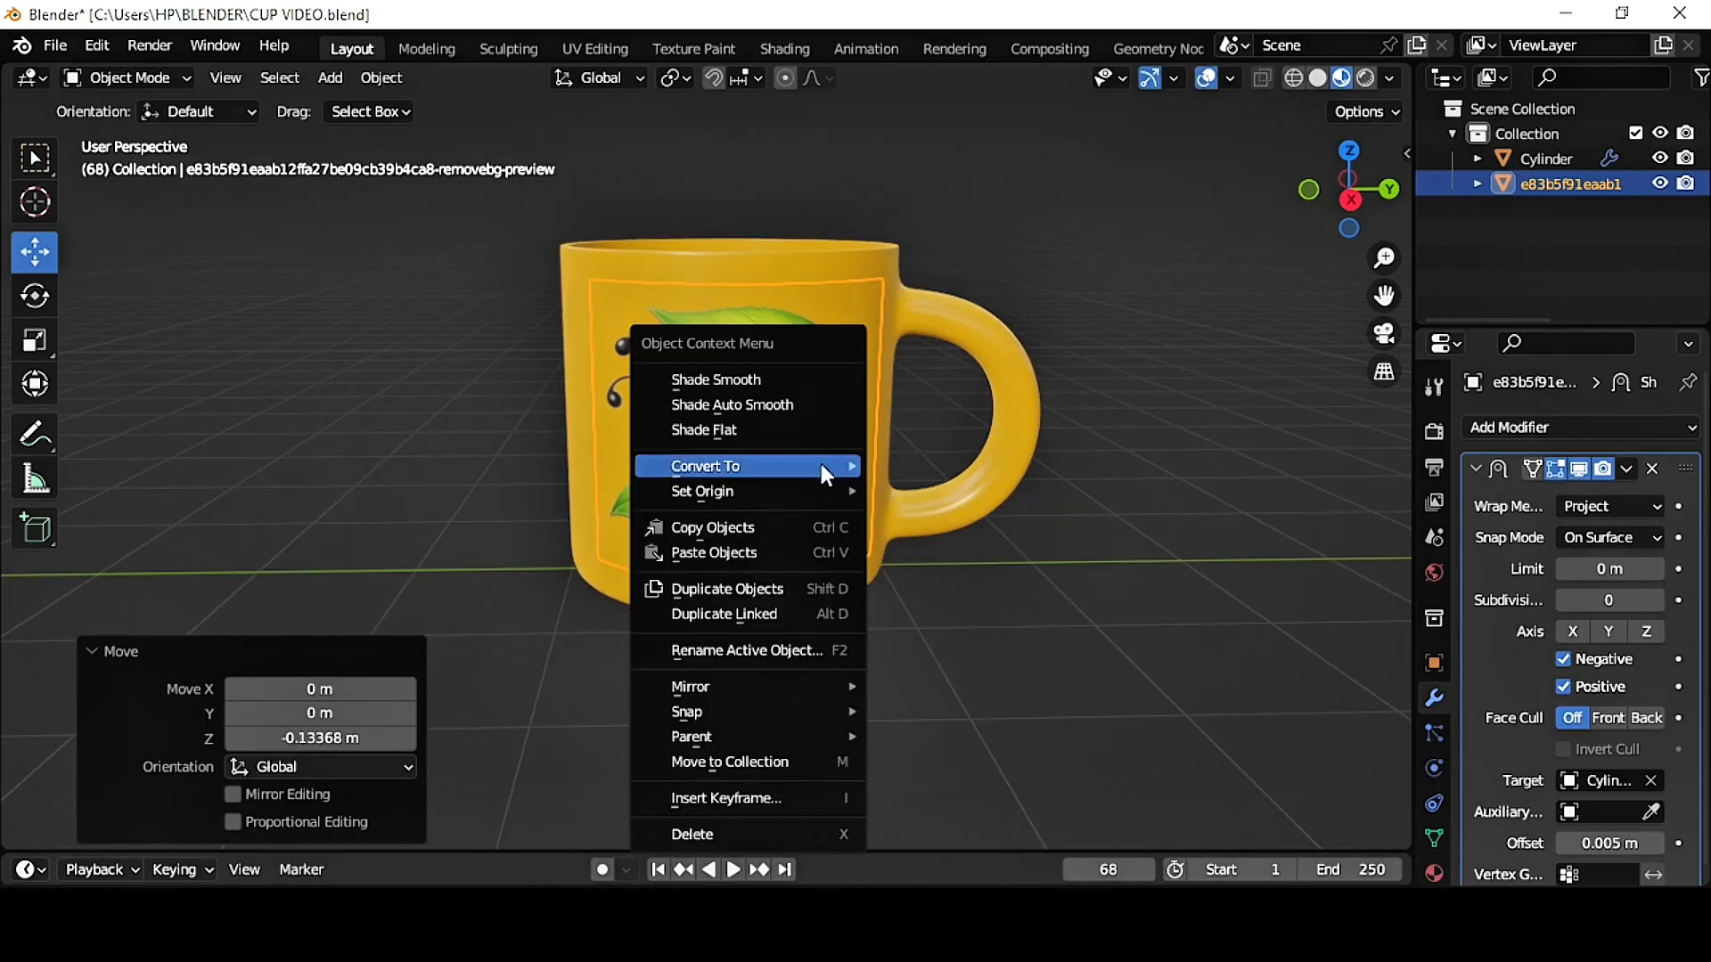
pyautogui.moveTo(829, 465)
pyautogui.click(924, 488)
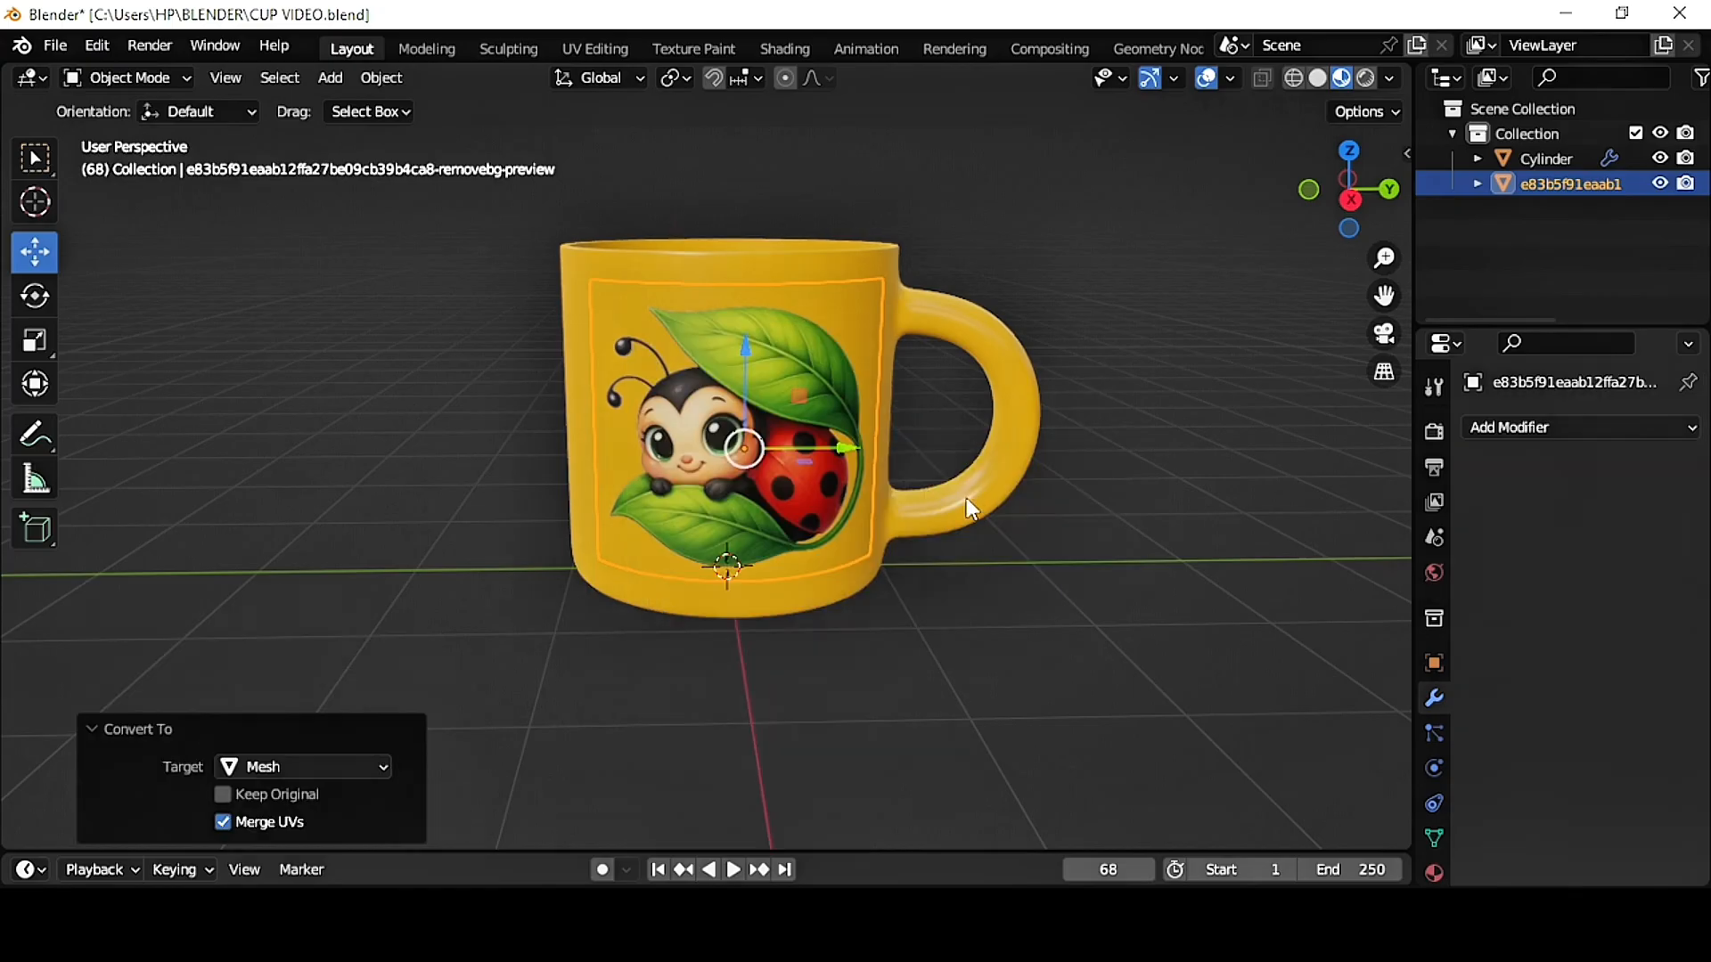
# - Join the ladybug image mesh with the mug Cylinder into one object, keeping the mug as the active object
pyautogui.moveTo(966, 497); pyautogui.dragTo(956, 419, button='middle')
pyautogui.click(981, 359)
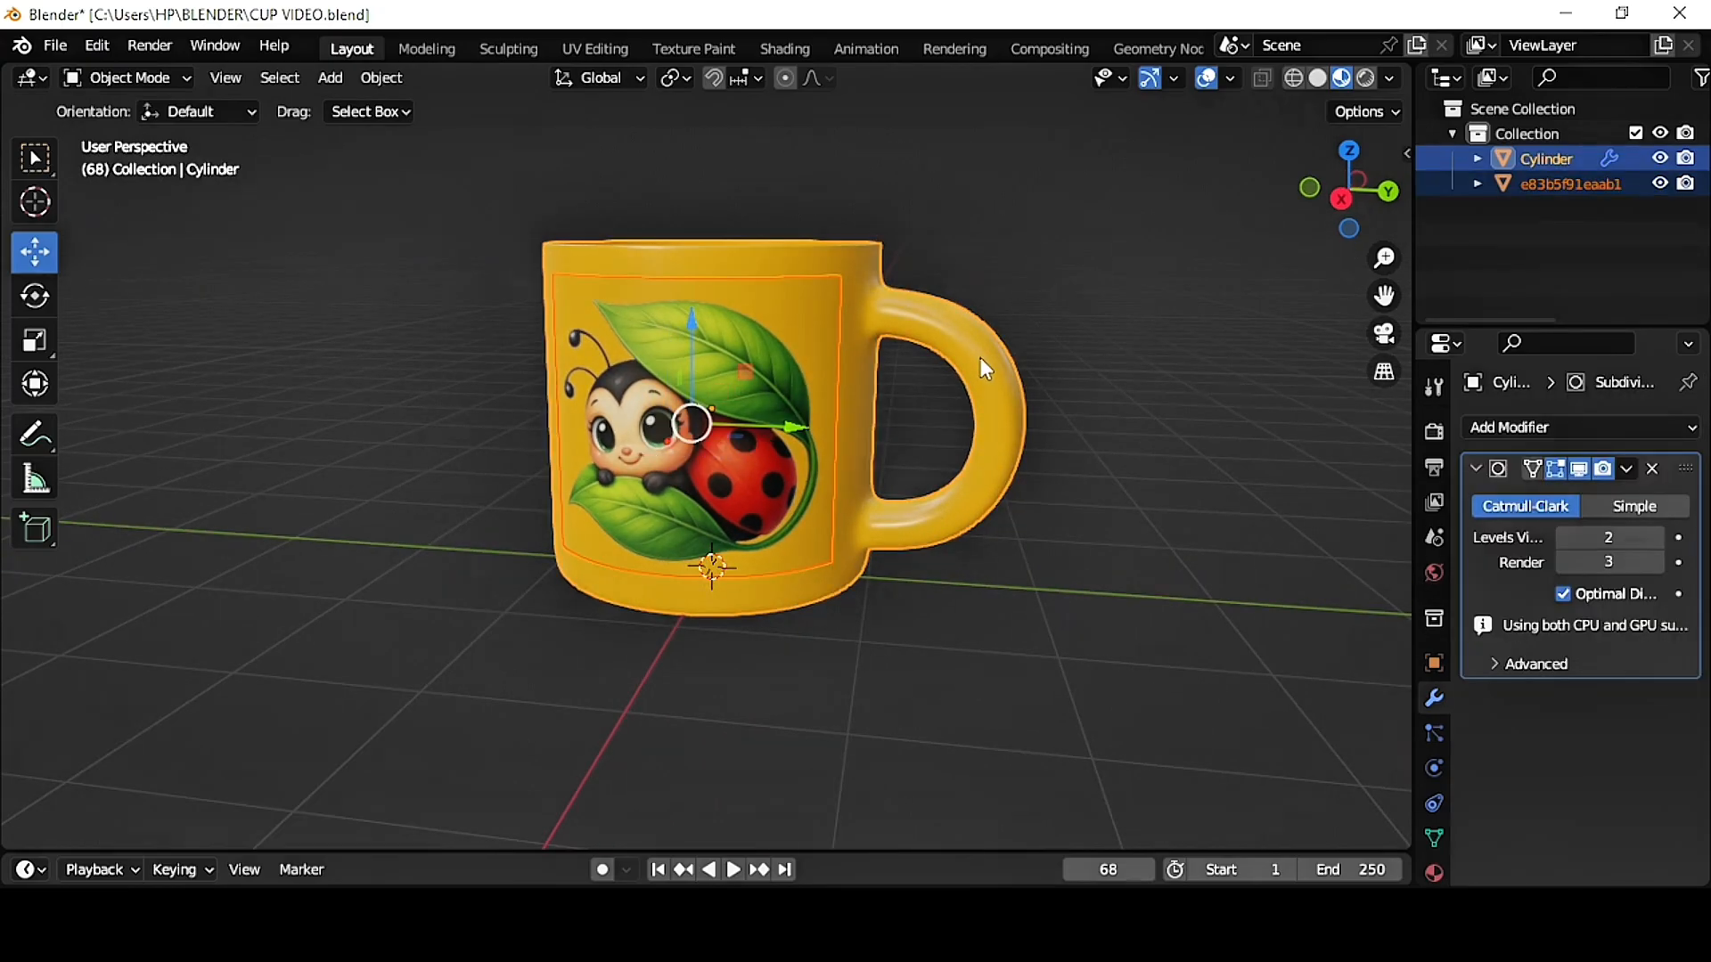
pyautogui.hotkey('ctrl', 'j')
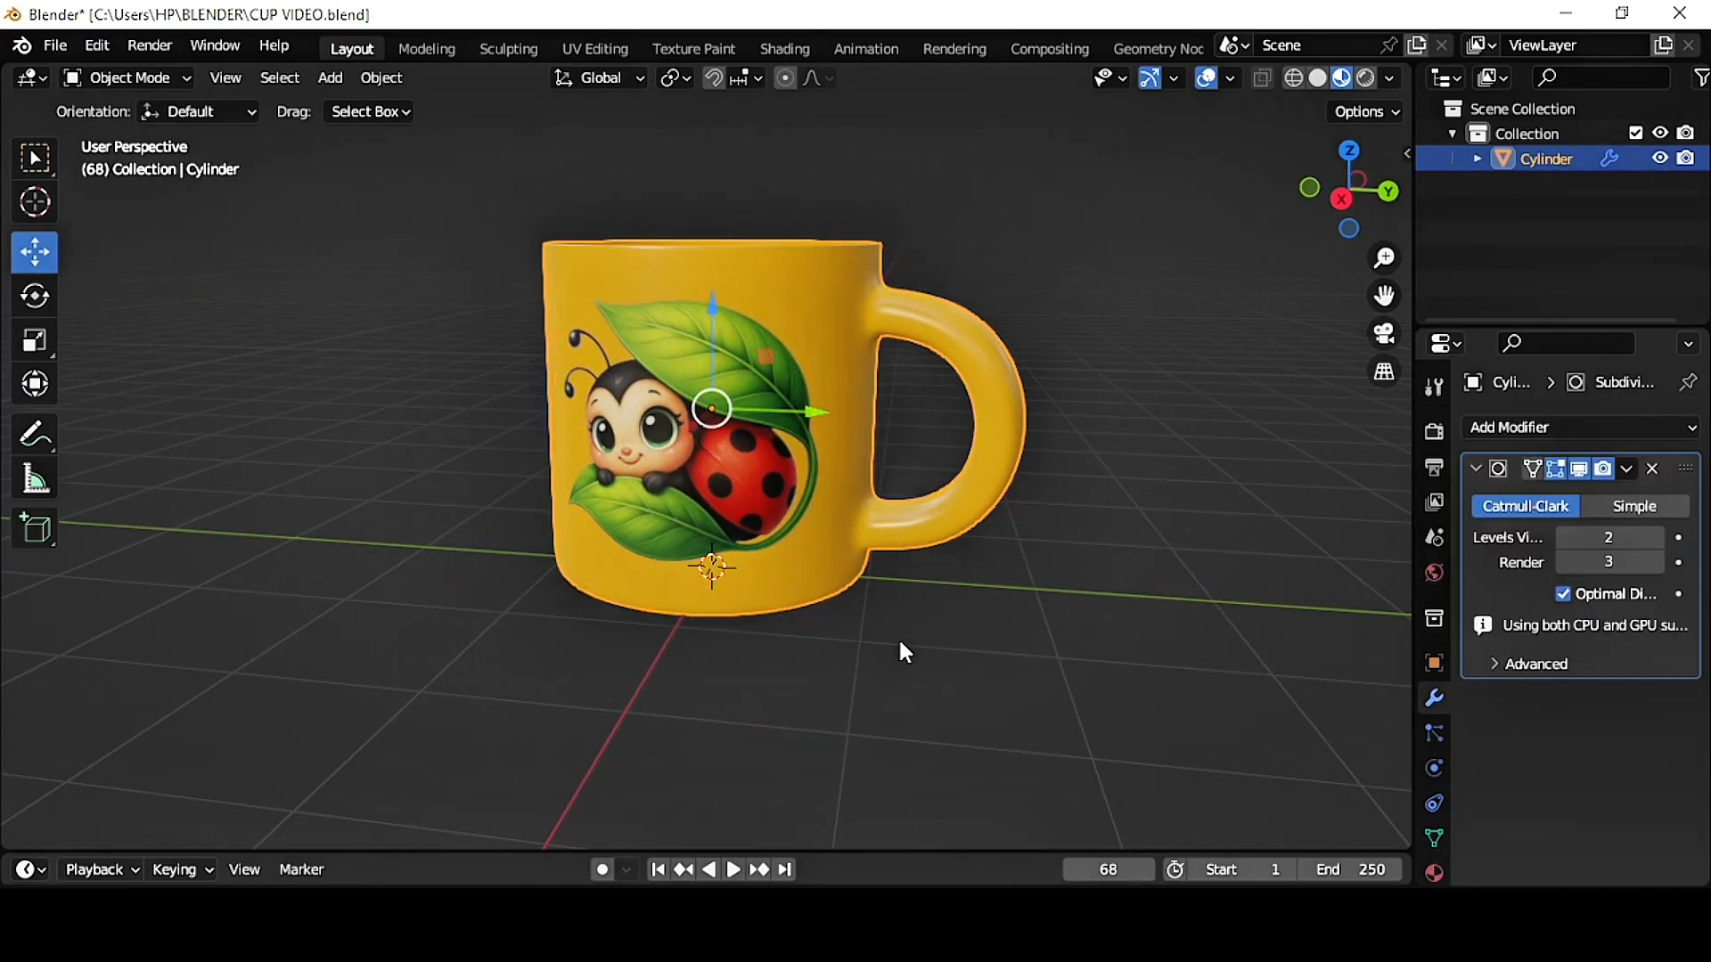
pyautogui.scroll(-2, 898, 638)
pyautogui.moveTo(897, 631); pyautogui.dragTo(950, 629, button='middle')
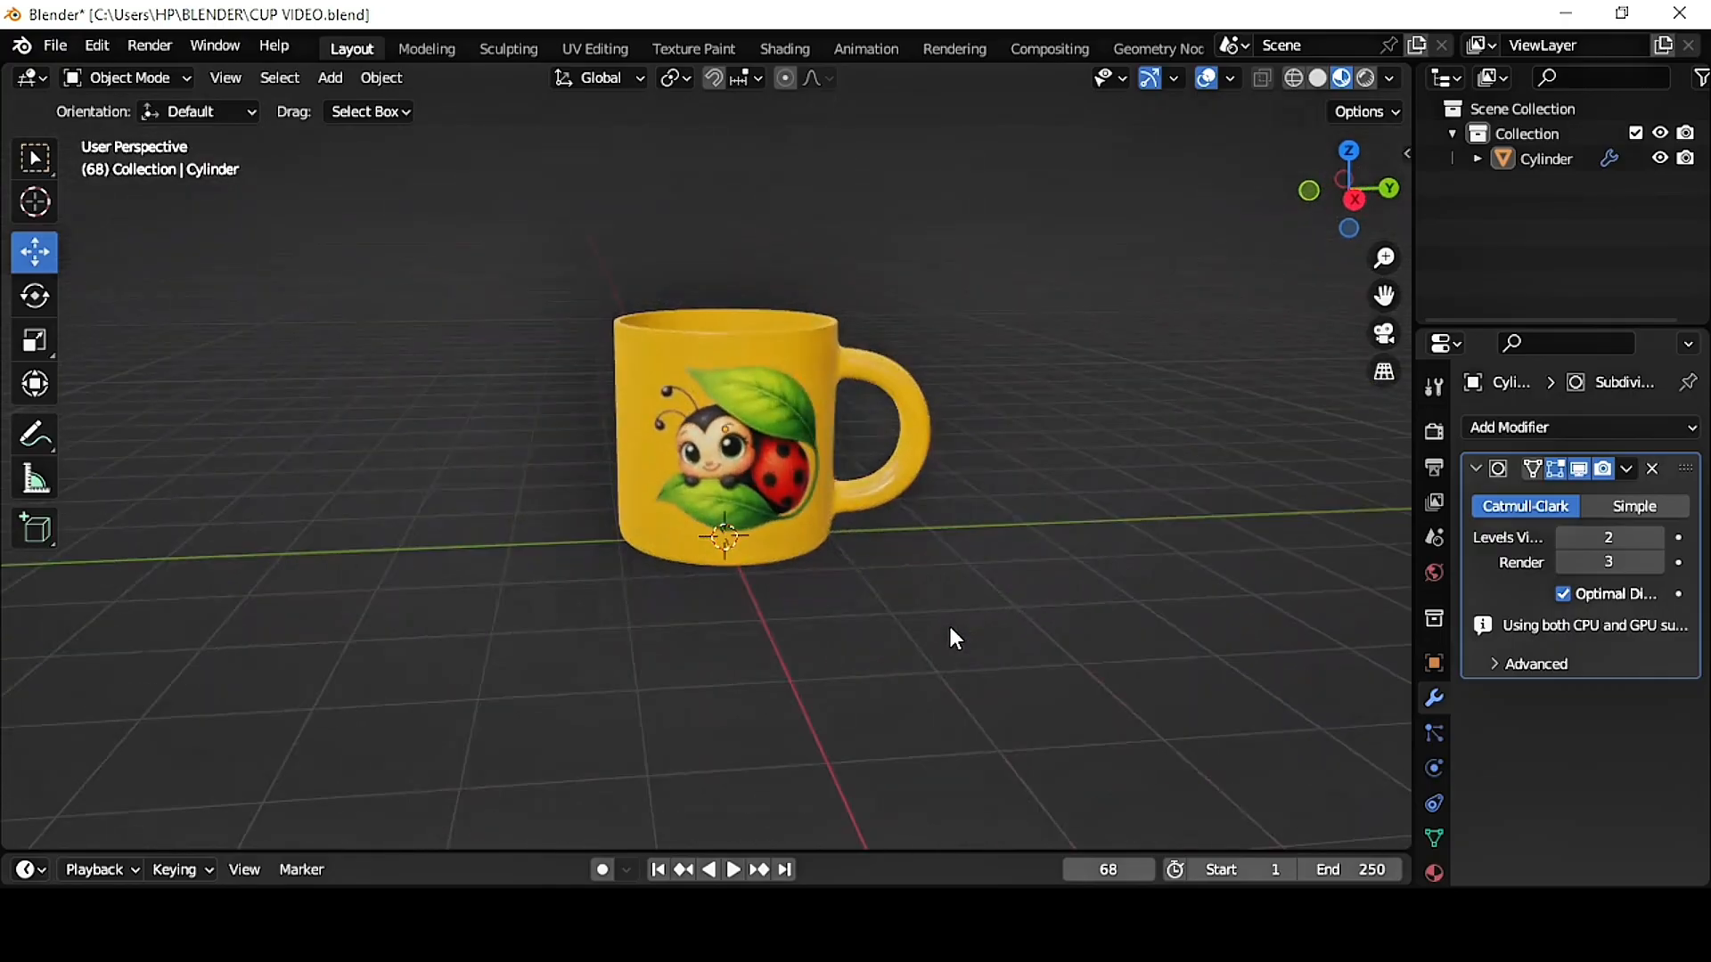